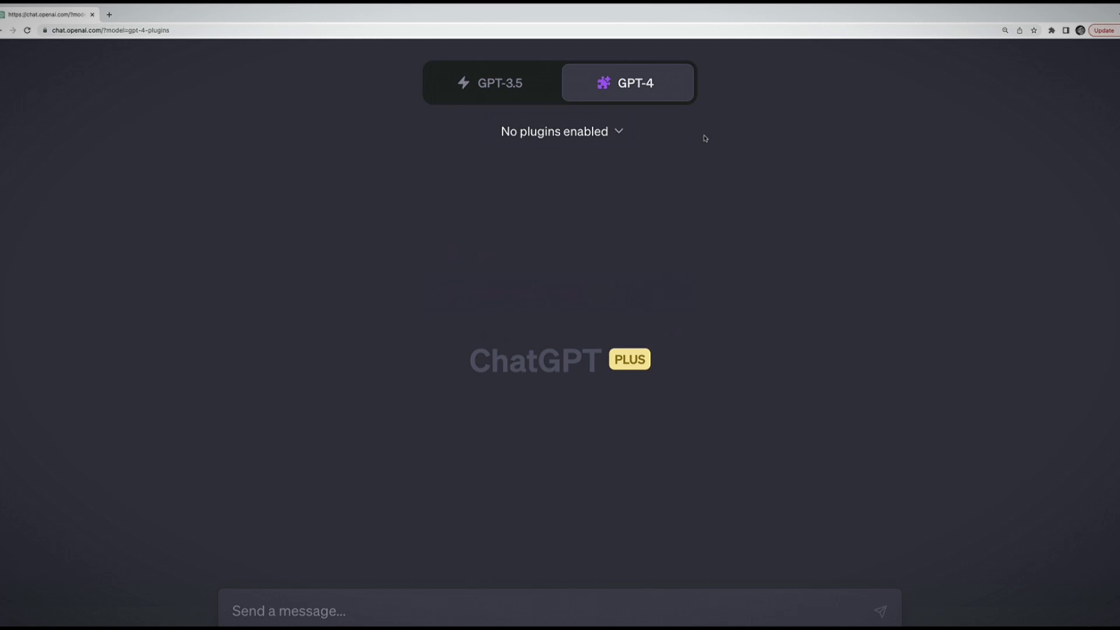
Open the plugin store from the plugin dropdown and flip between pages 1 and 2 of Popular plugins.
click(554, 135)
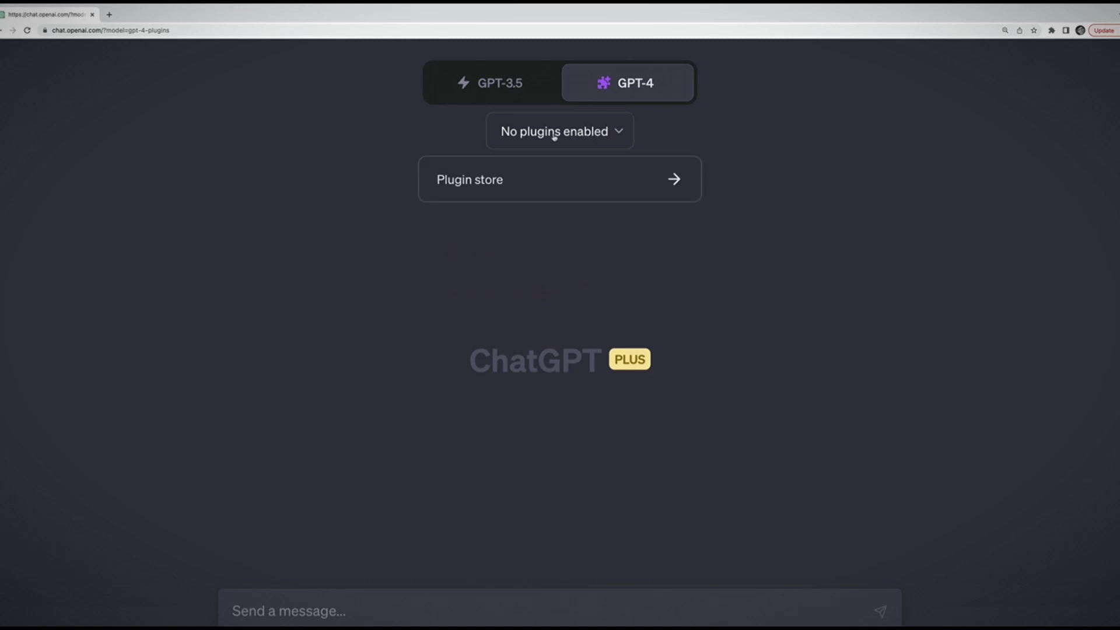
click(536, 182)
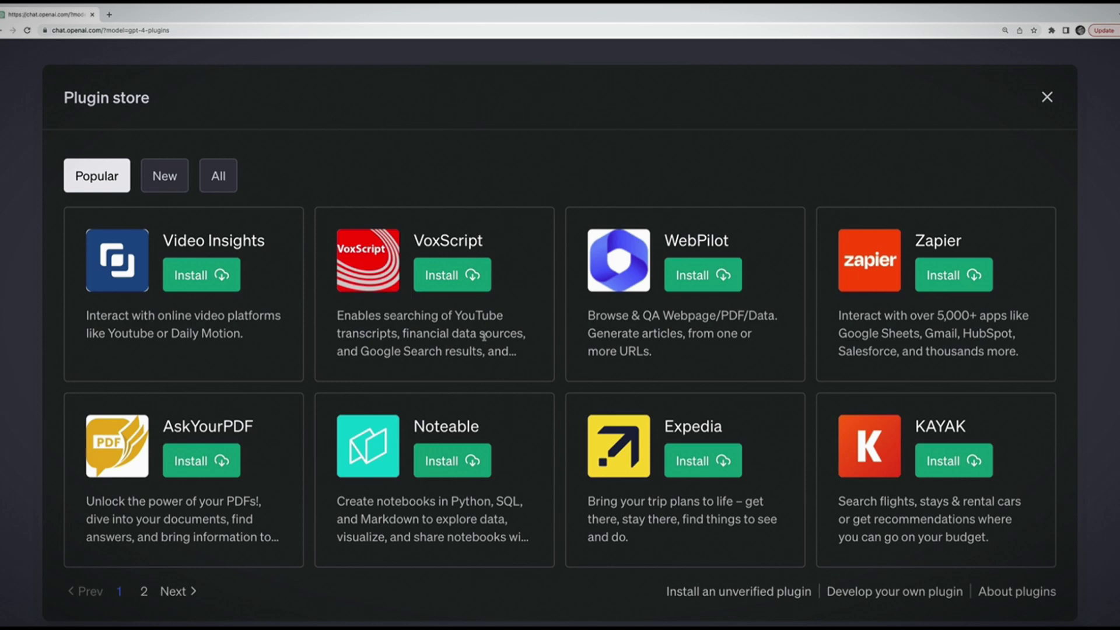
click(174, 591)
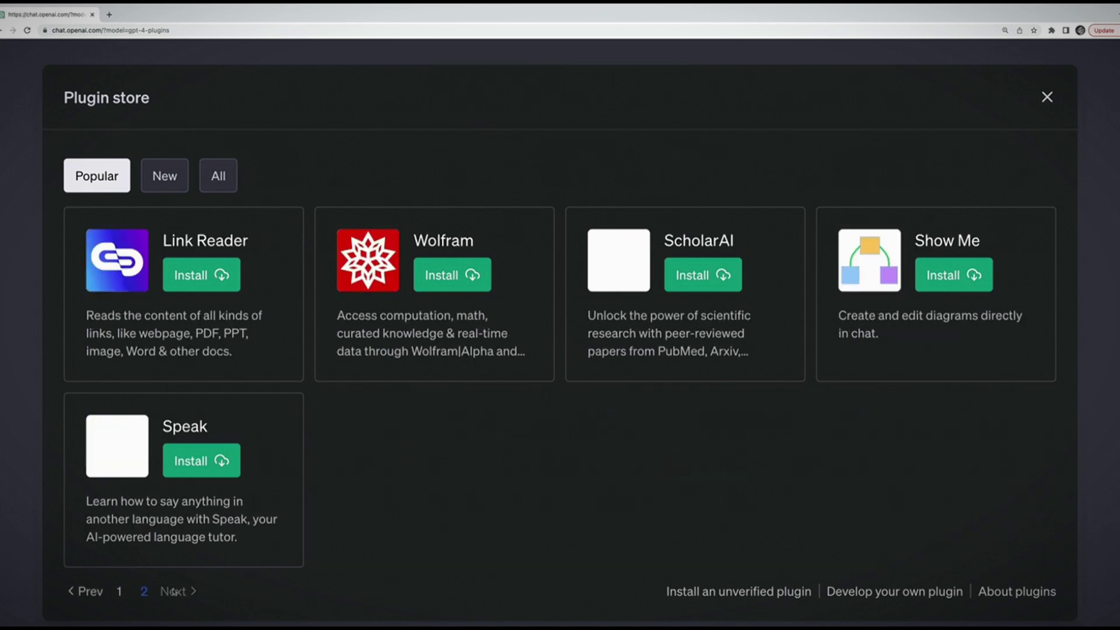
click(119, 590)
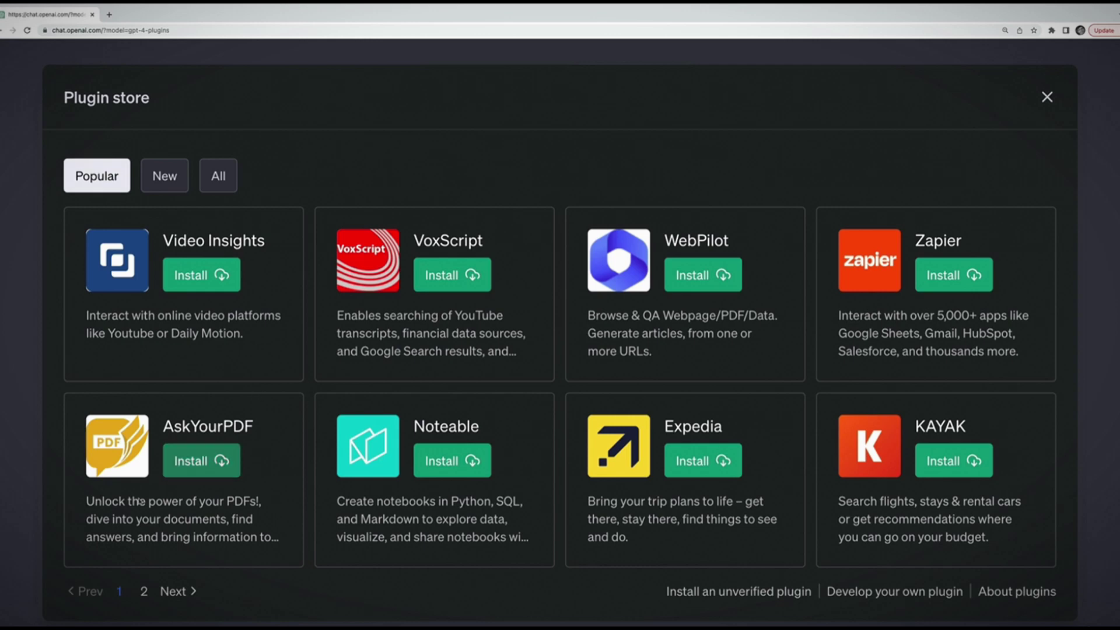
click(174, 592)
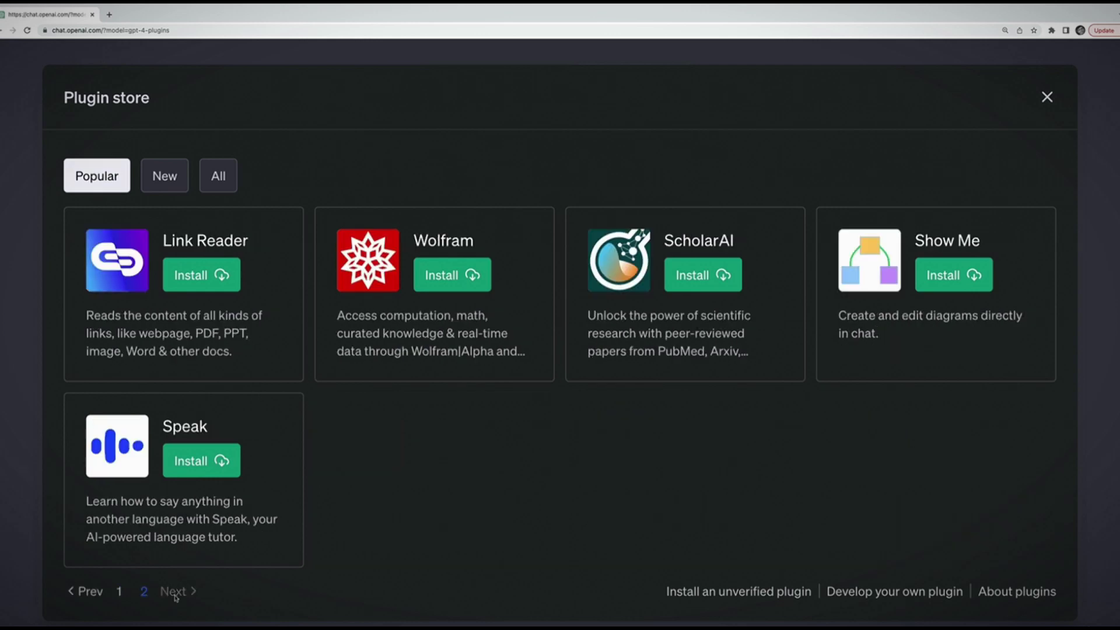
Browse All plugins across pages 17, 13, 7, 1 and 2, reading the Instacart description.
click(218, 175)
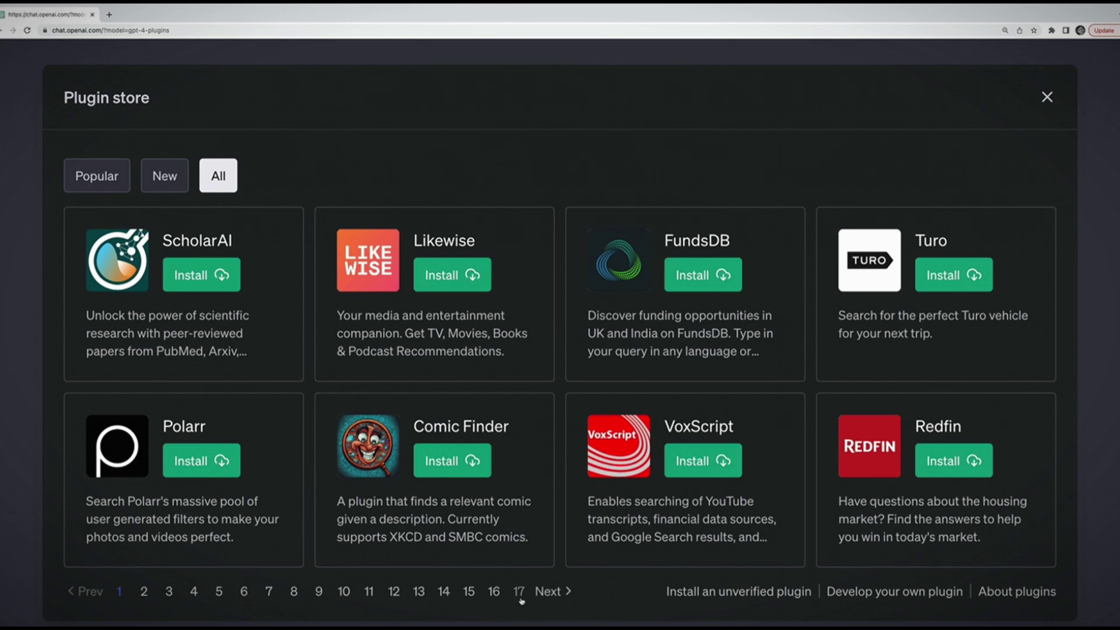
click(519, 595)
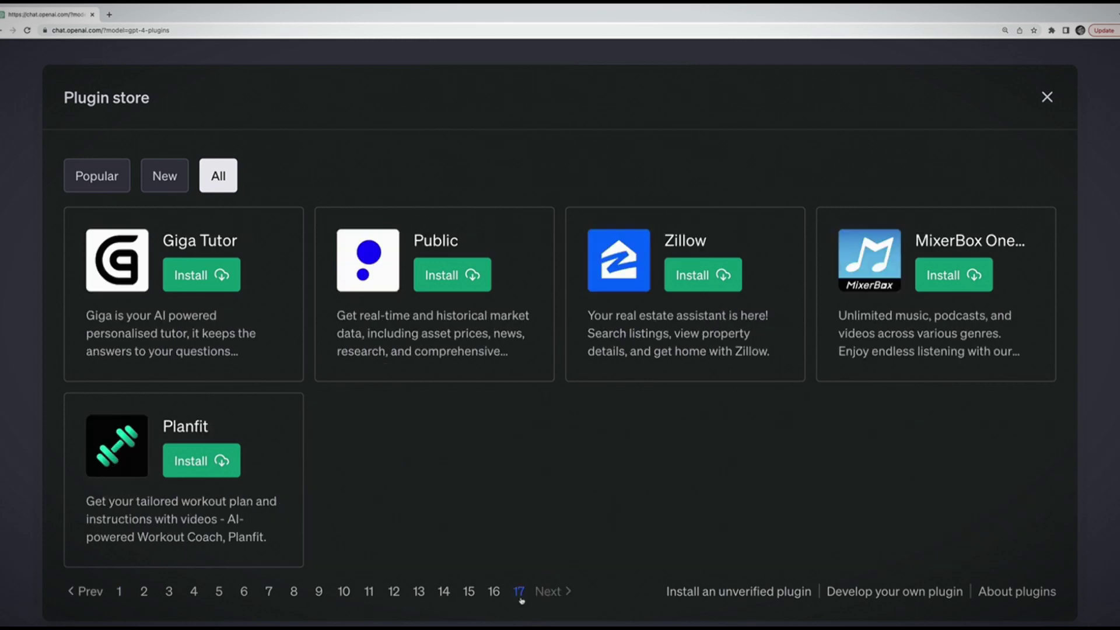
click(419, 592)
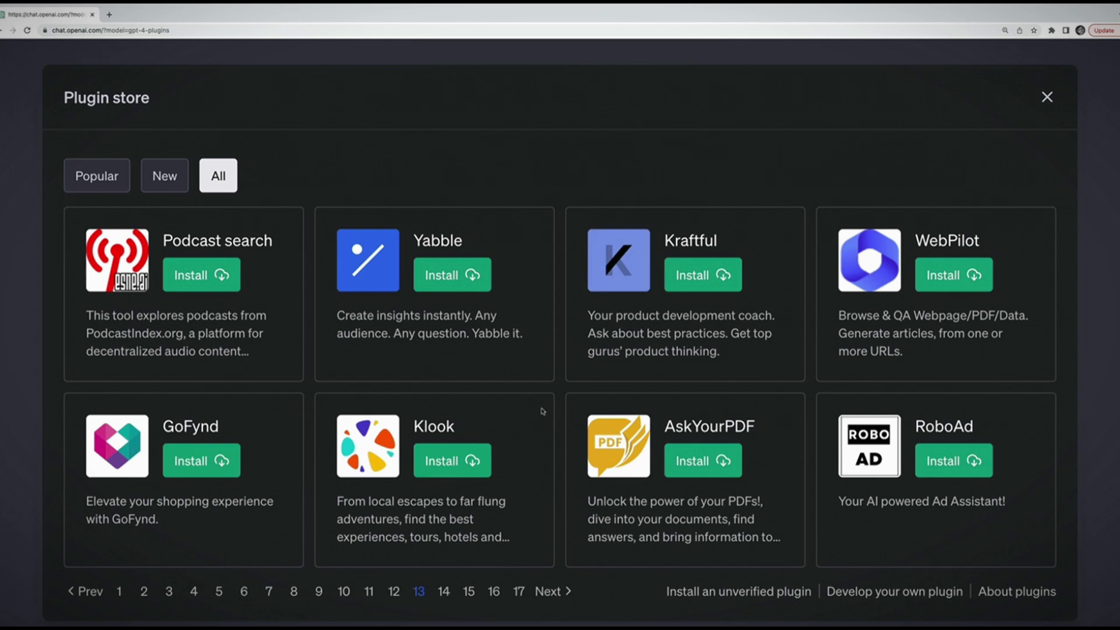
click(268, 592)
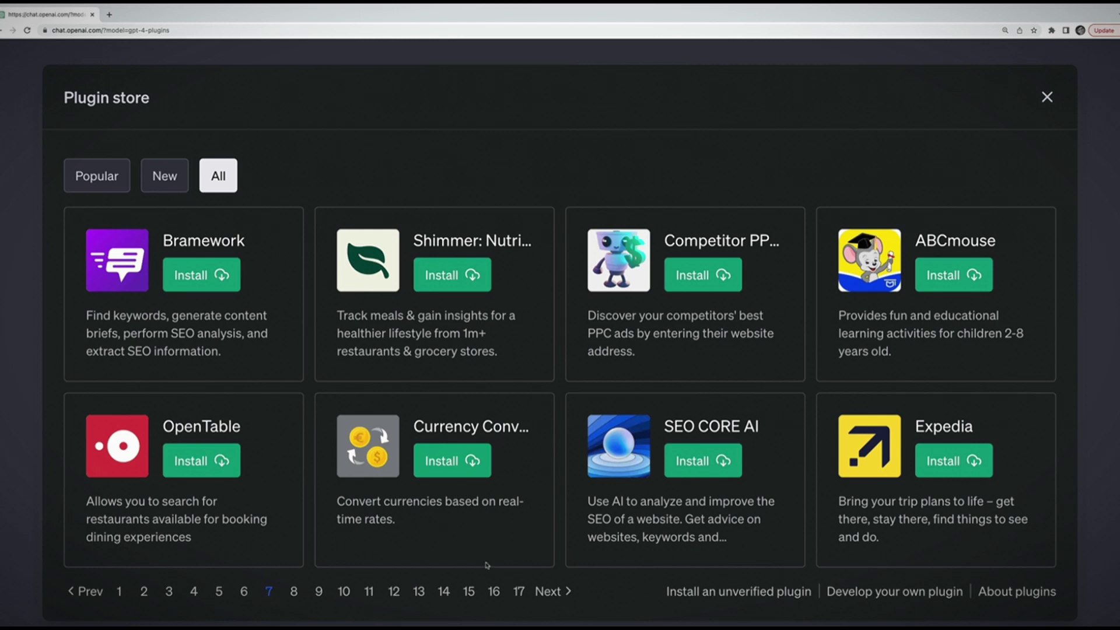
click(144, 592)
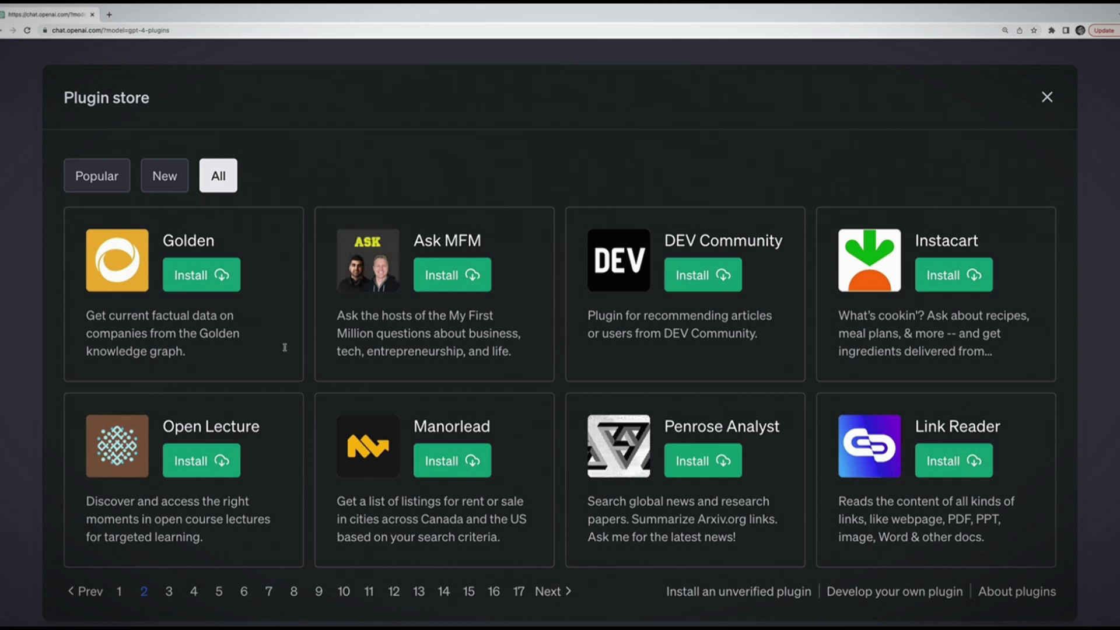
click(120, 591)
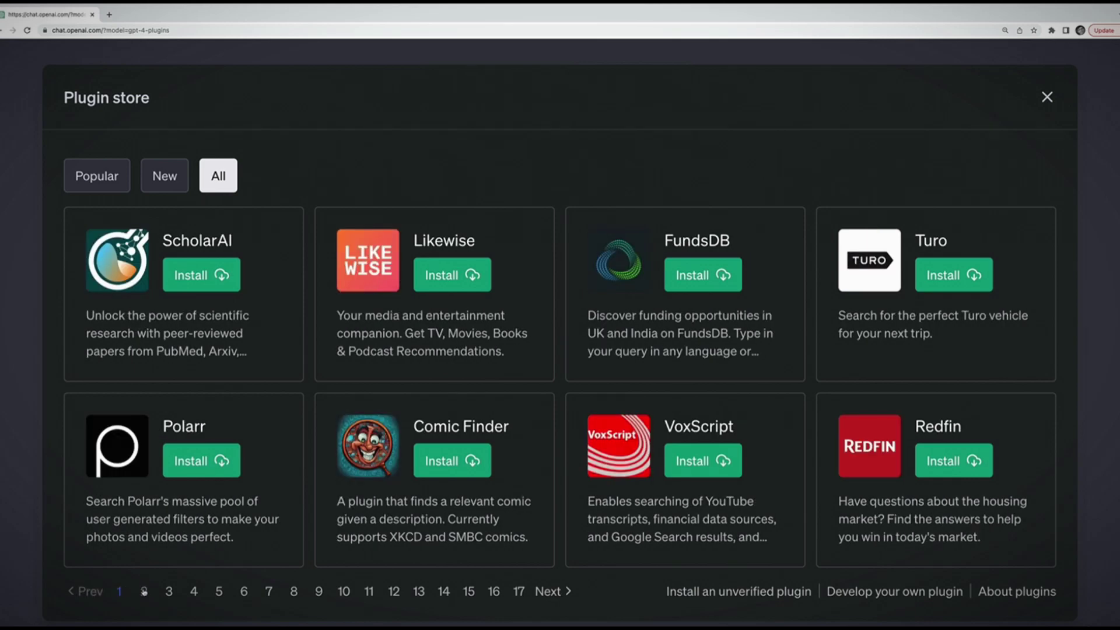
click(143, 590)
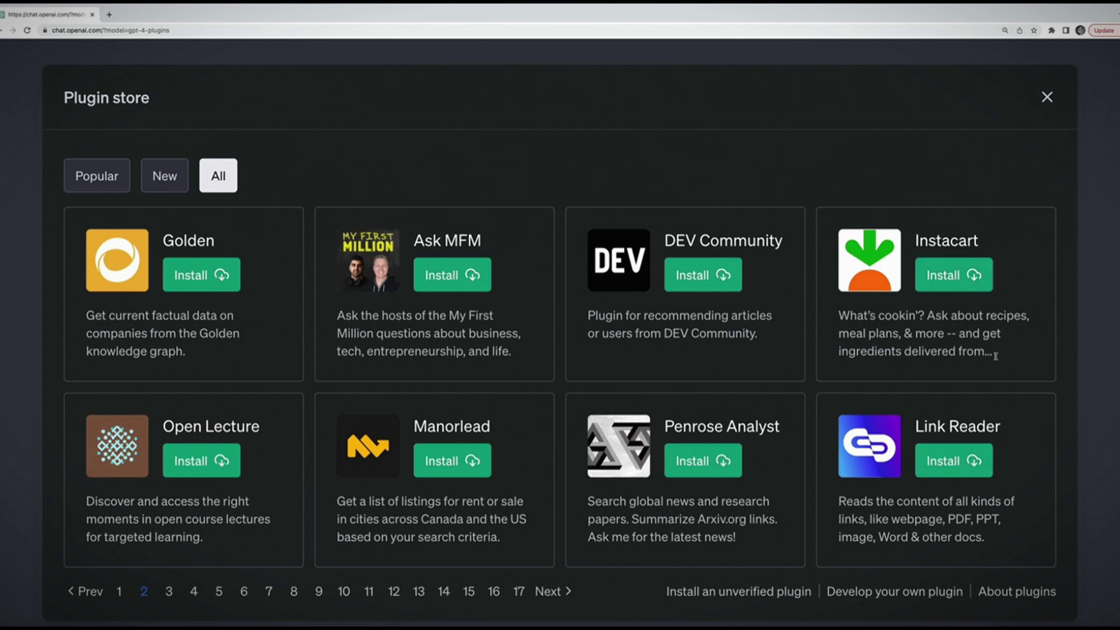
drag(985, 351, 937, 343)
click(937, 343)
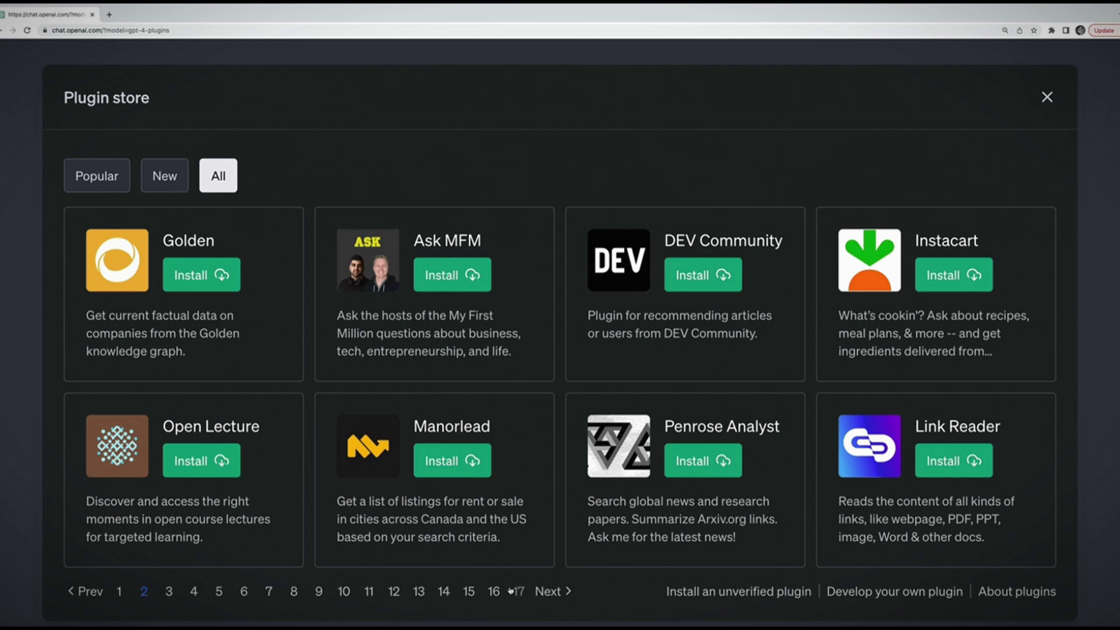
Install the Show Me plugin from page 2 of Popular plugins and confirm it under Installed.
click(98, 175)
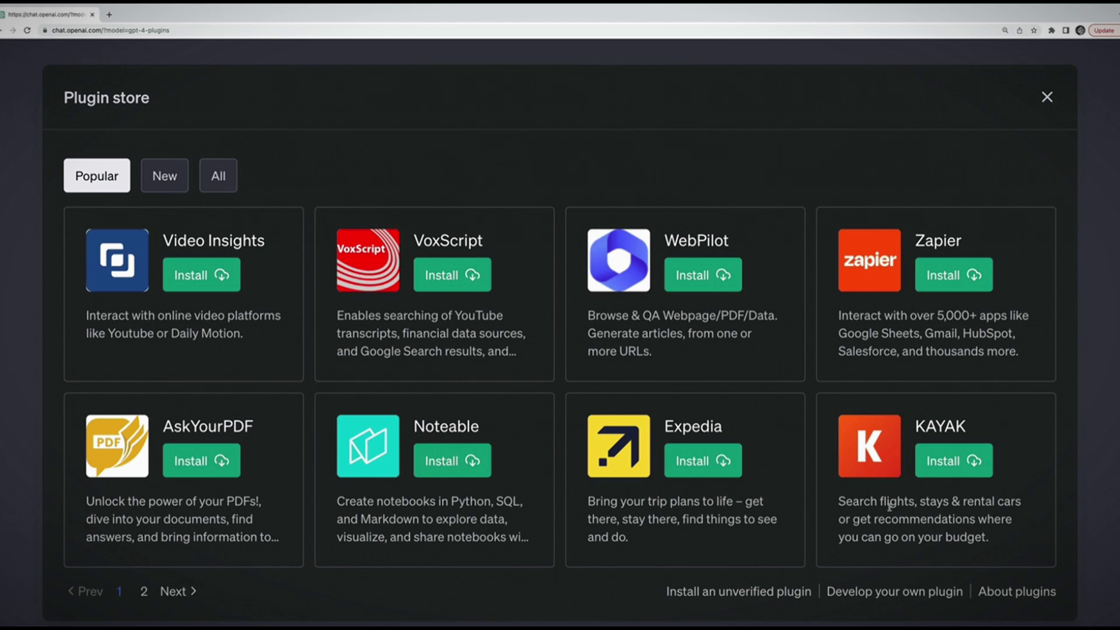
click(142, 591)
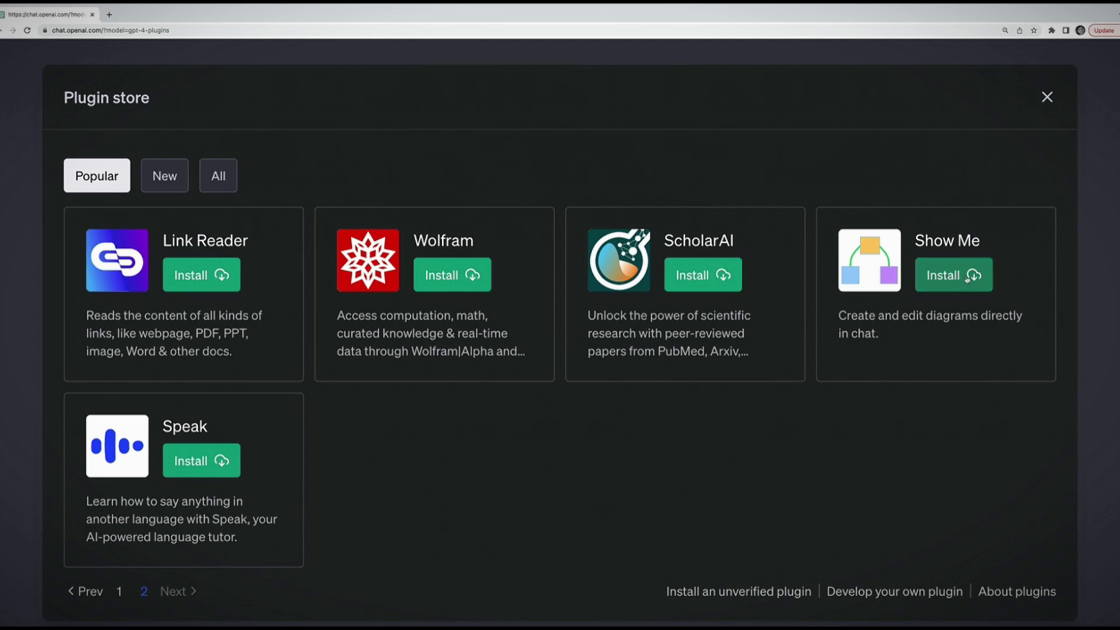
click(967, 278)
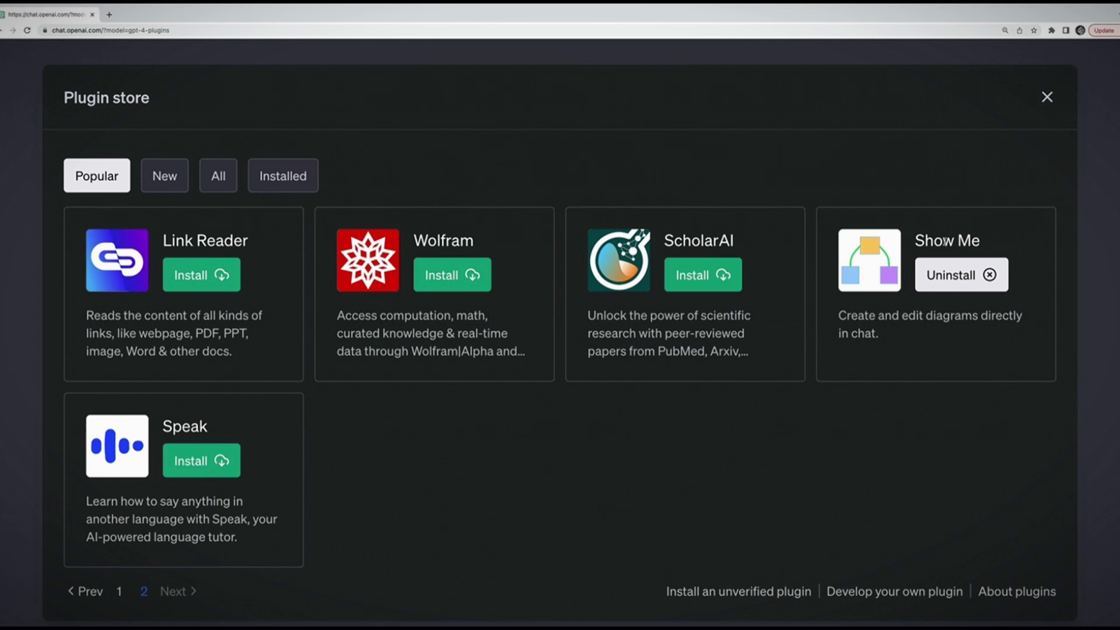
click(284, 177)
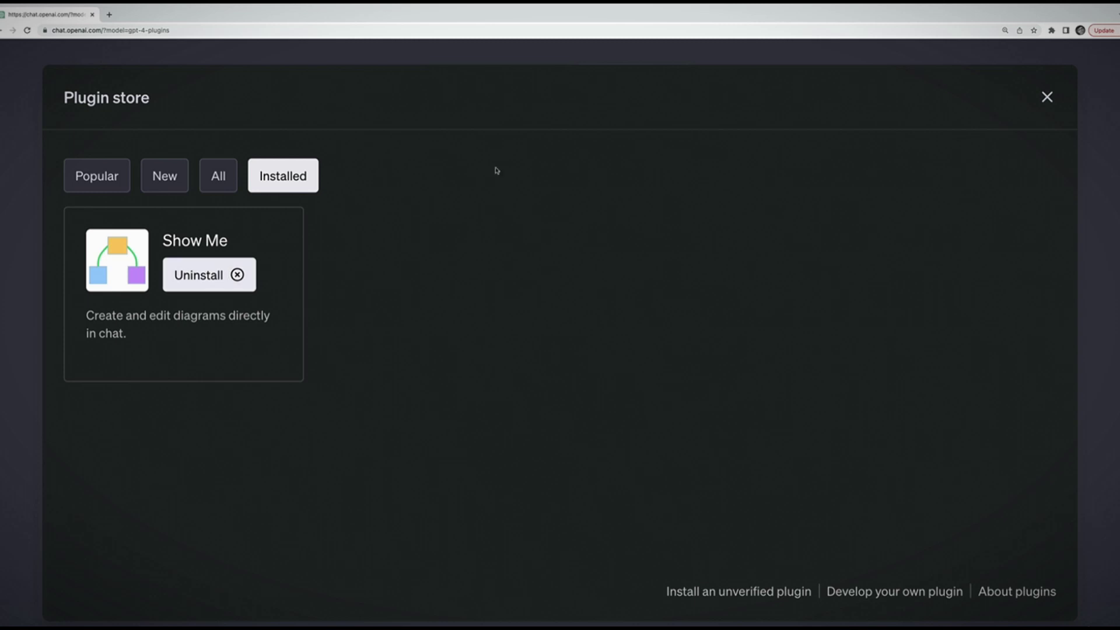
Close the plugin store and confirm Show Me is enabled in the chat's plugin list.
click(1046, 98)
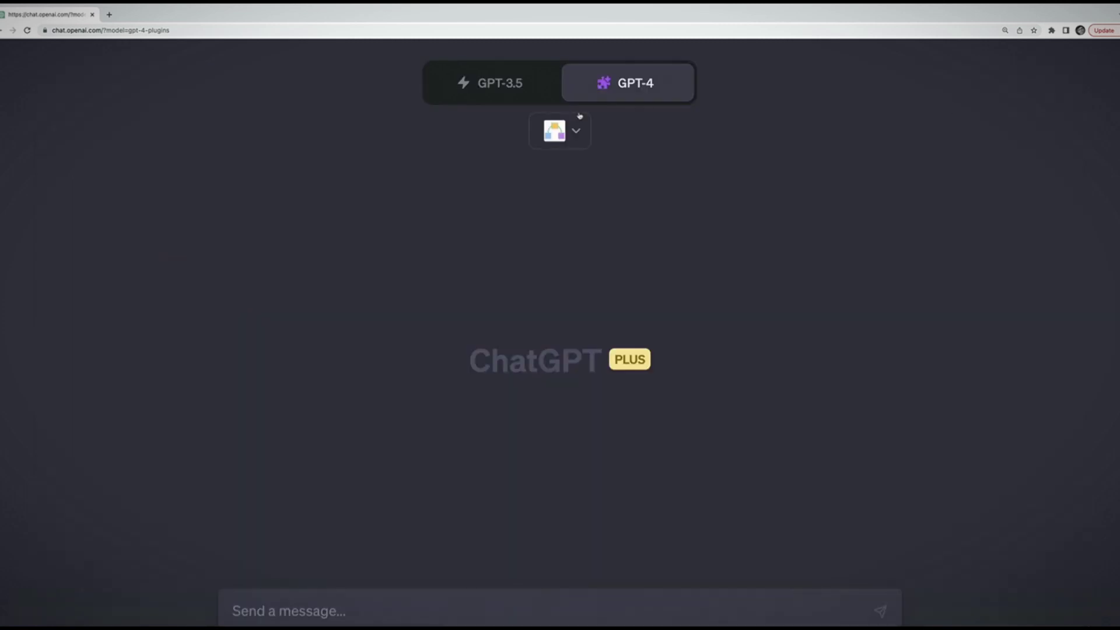
click(574, 130)
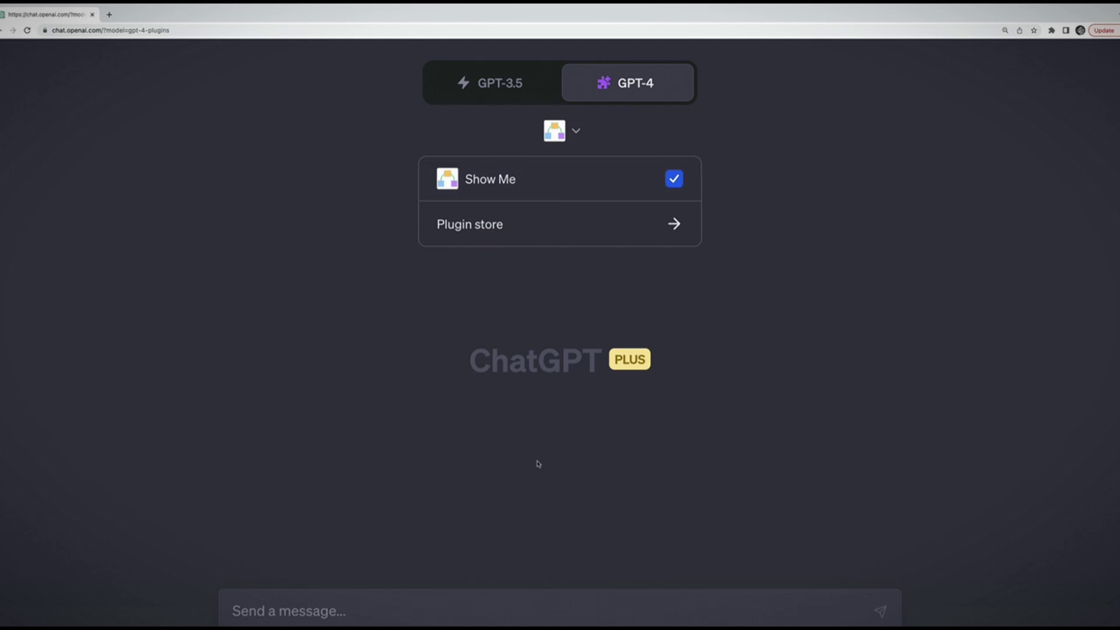
click(771, 352)
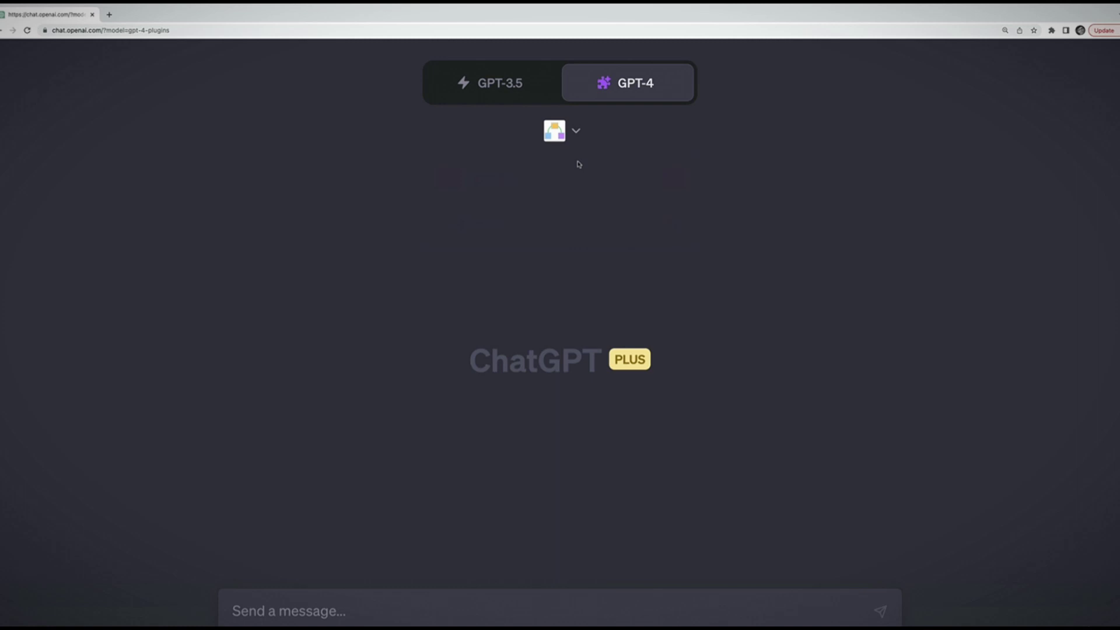
click(579, 132)
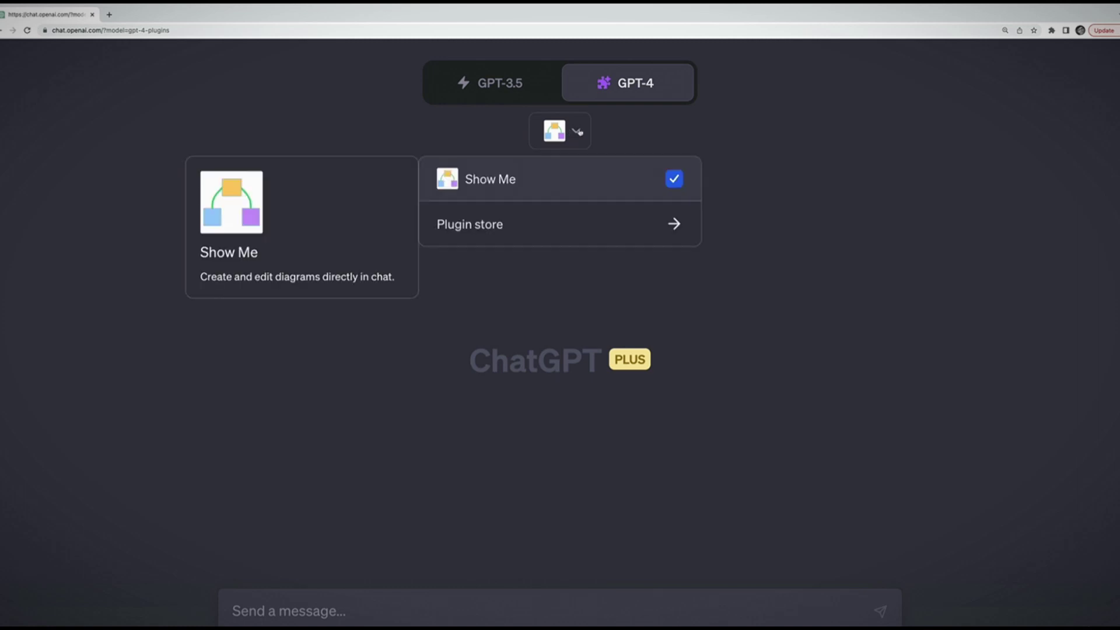
click(945, 250)
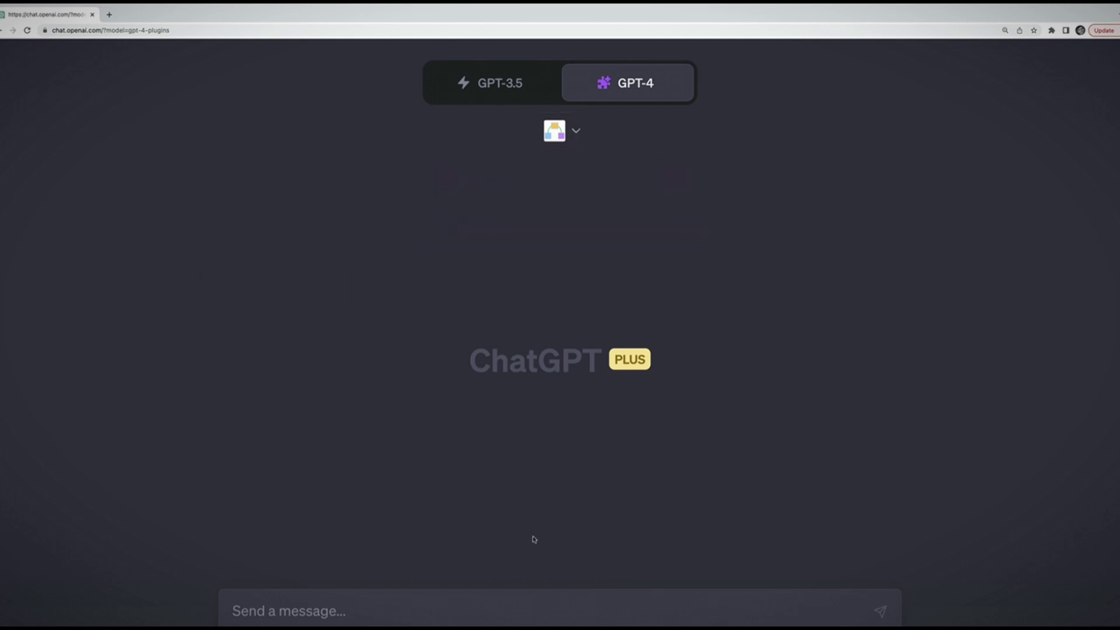
Ask 'How does this plugin work?' and select the example mindmap prompt in the reply.
text(W)
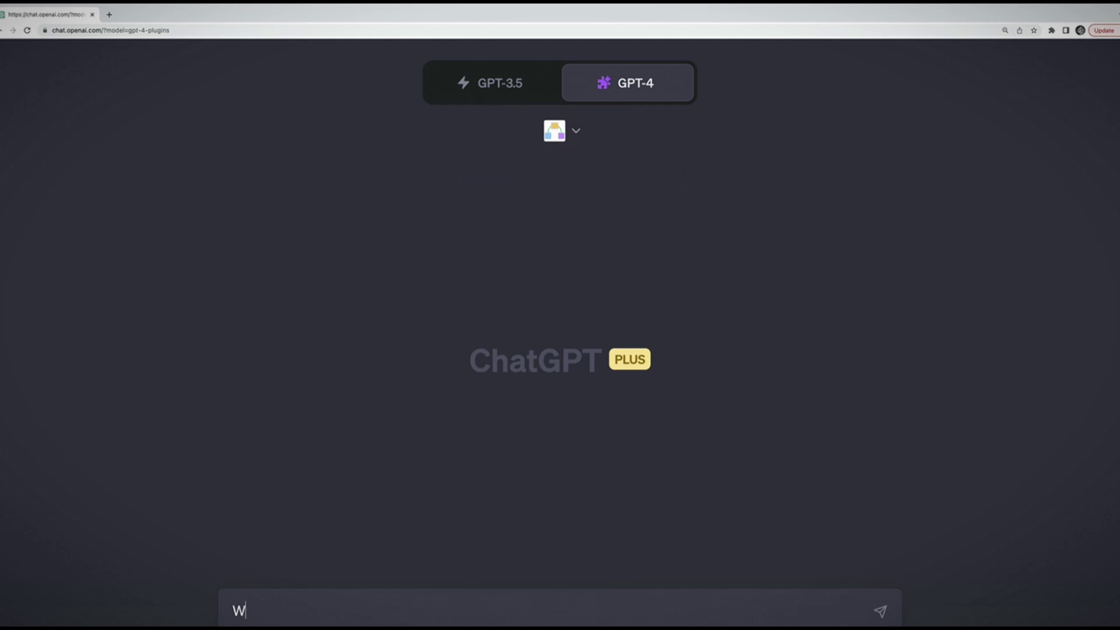
key(BackSpace)
text(How does this pl)
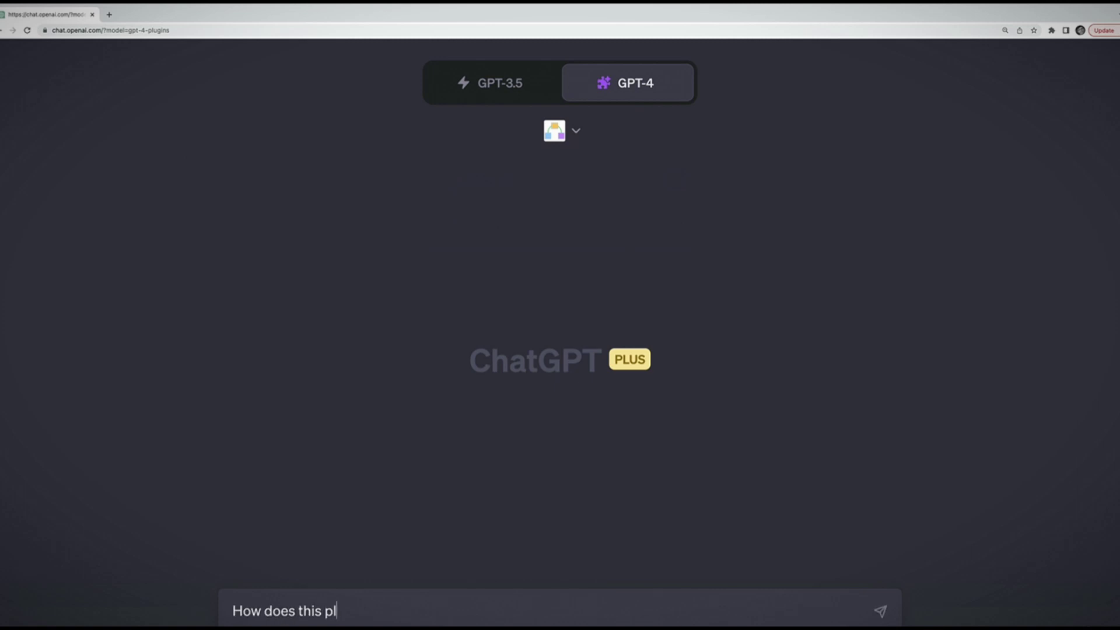
text(ugin work?)
key(Return)
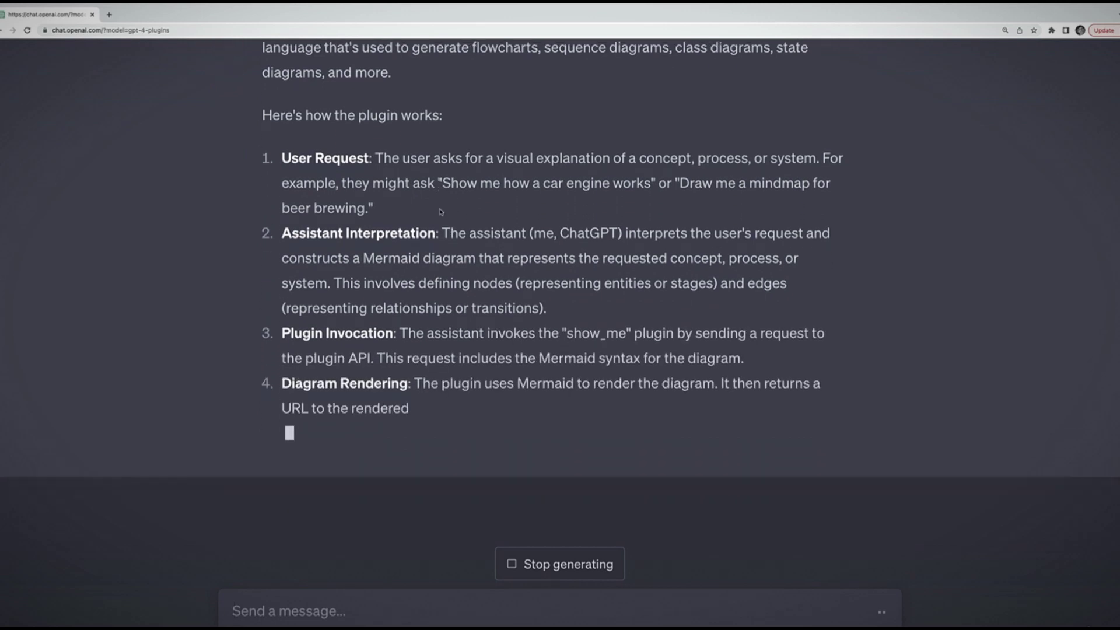
mouse_move(679, 183)
mouse_down()
mouse_move(543, 223)
mouse_move(373, 208)
mouse_up()
key(ctrl+c)
Paste the example mindmap prompt, replace beer brewing with 'cheese making', and send it.
click(460, 613)
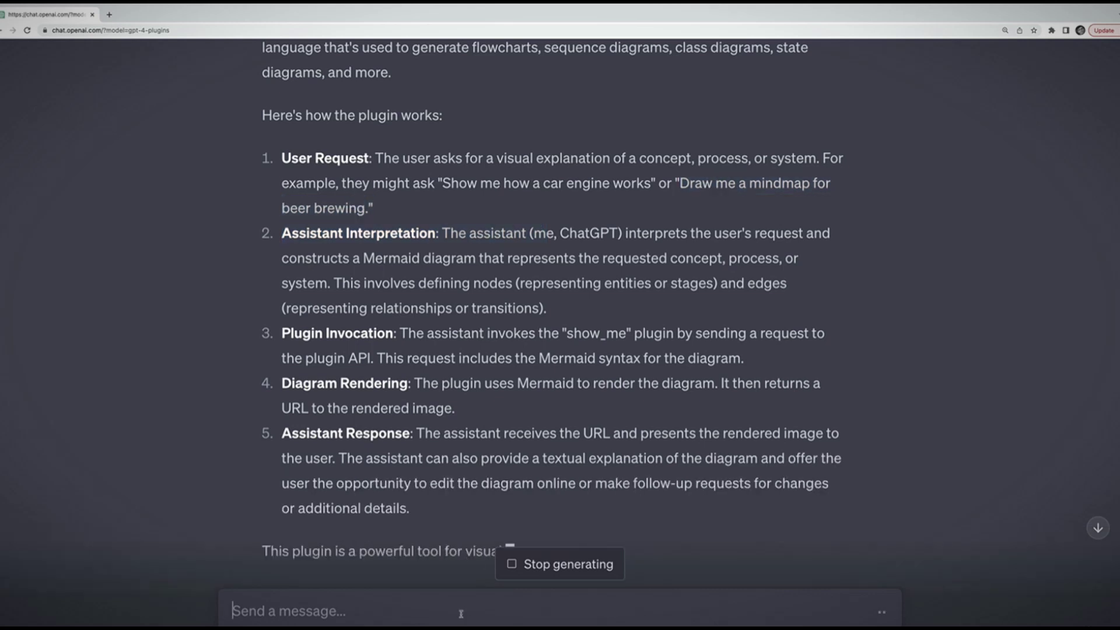
key(ctrl+v)
drag(460, 614, 388, 612)
text(cheese )
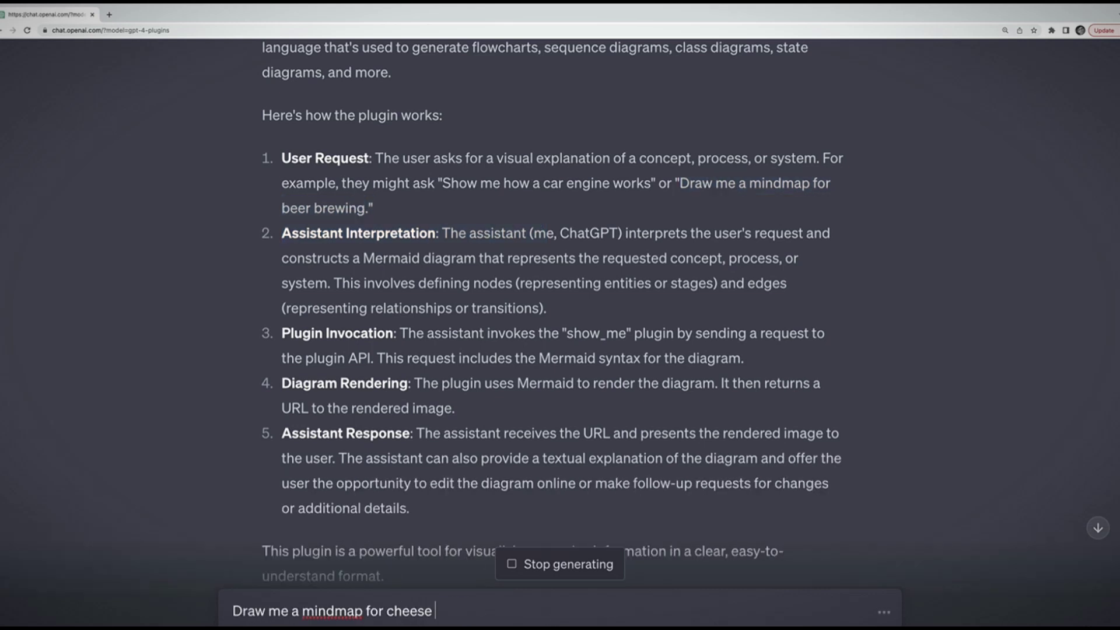
text(making)
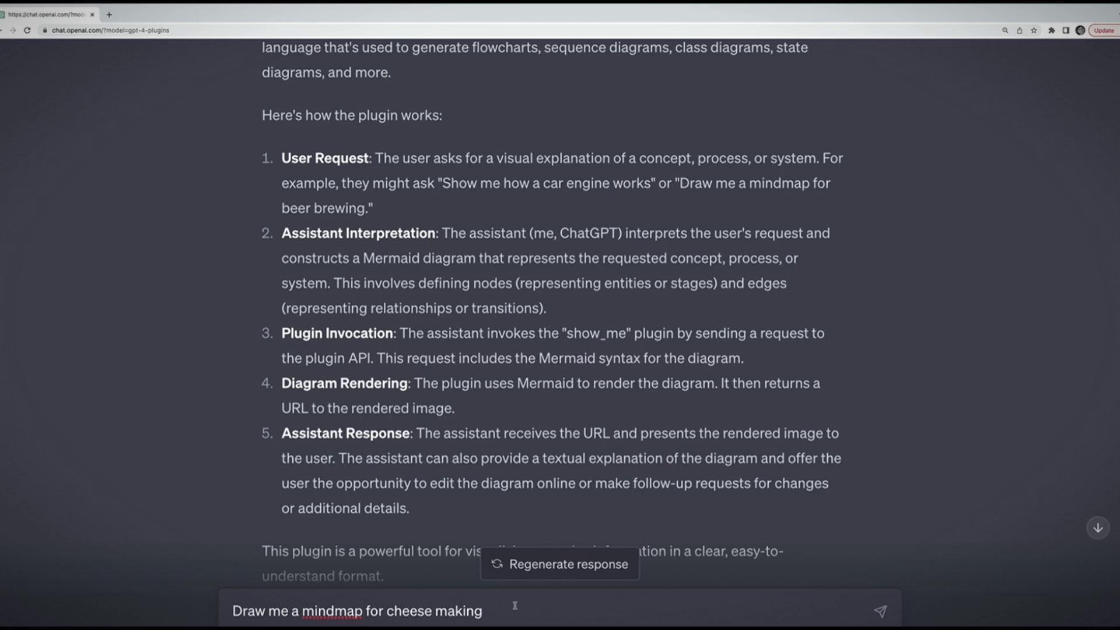
key(Return)
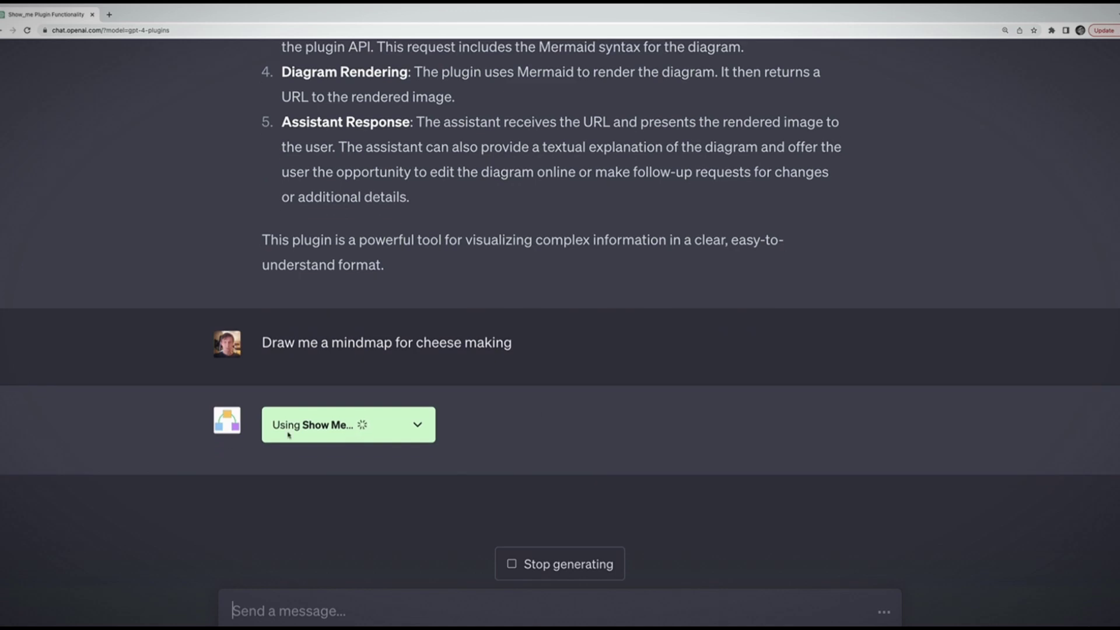
Expand and collapse the Show Me request details while the diagram renders.
click(418, 426)
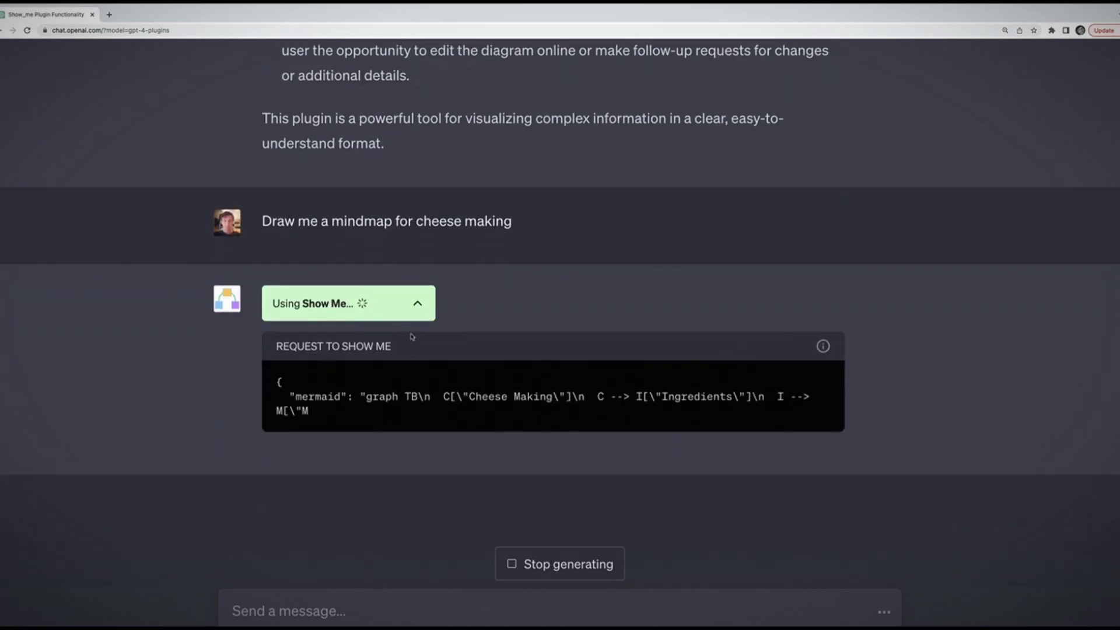
click(418, 302)
click(414, 429)
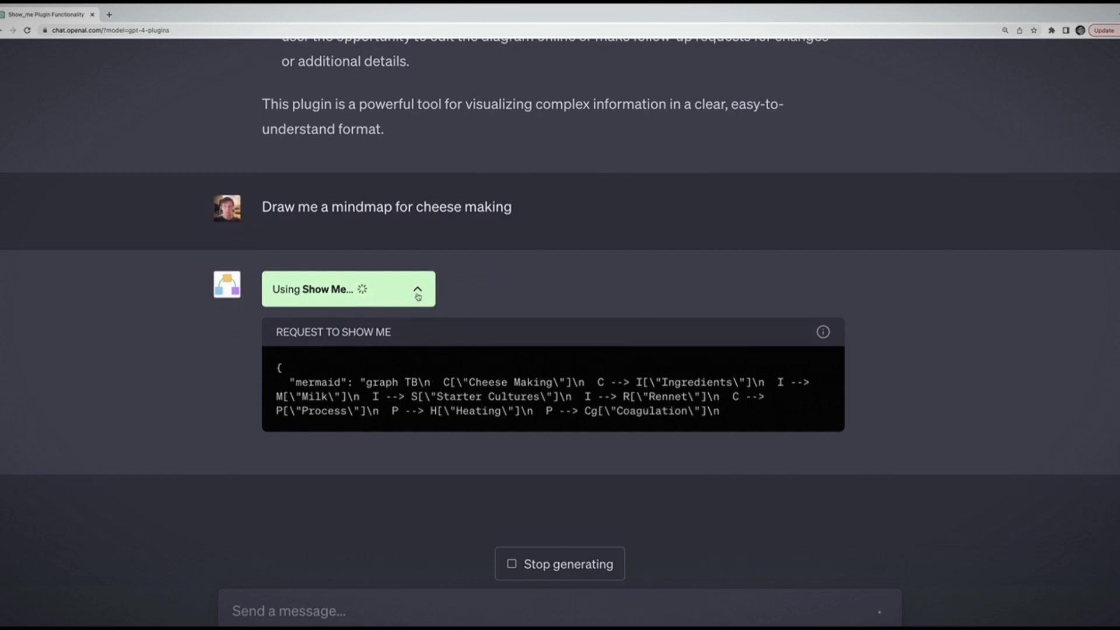
click(420, 297)
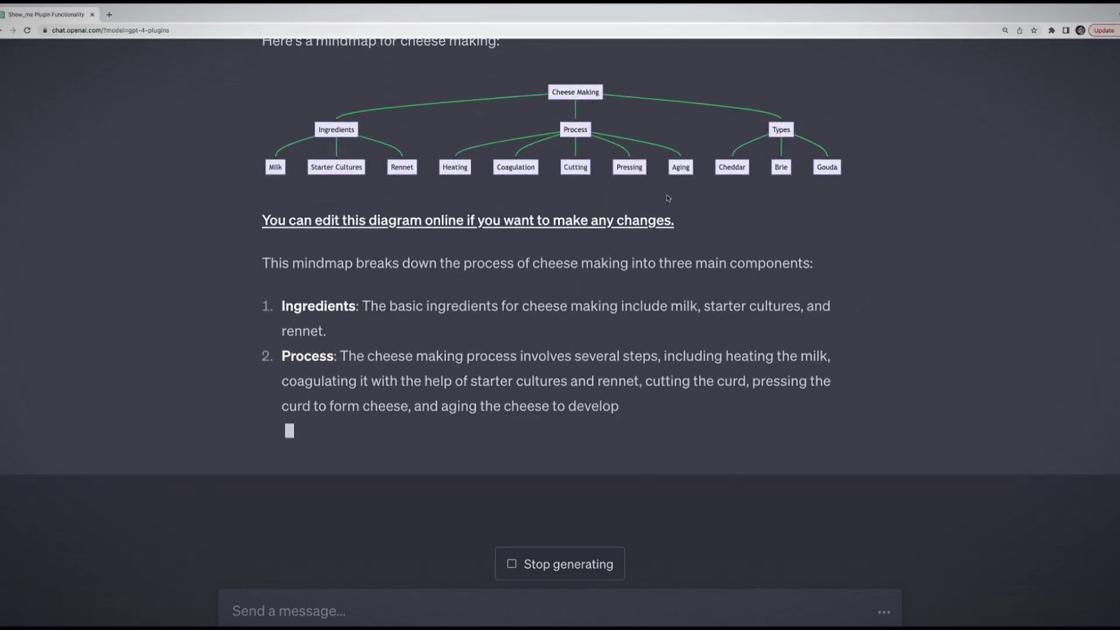
Scroll over the cheese-making mindmap, zoom the page out, and switch back to the ChatGPT tab.
scroll(466, 221, up, 2)
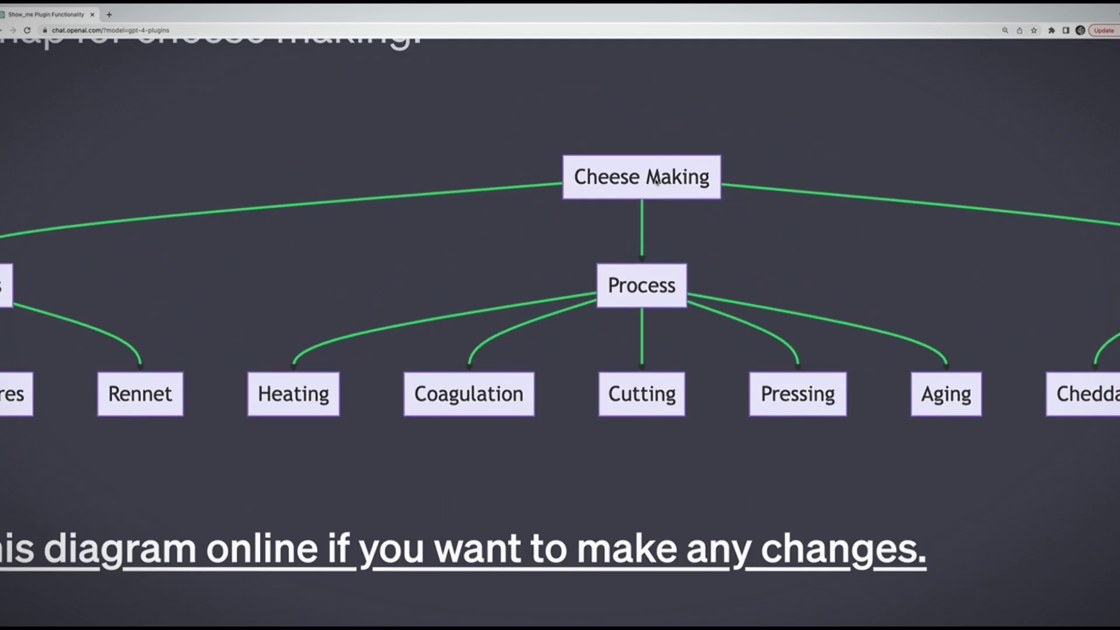
scroll(656, 181, down, 5)
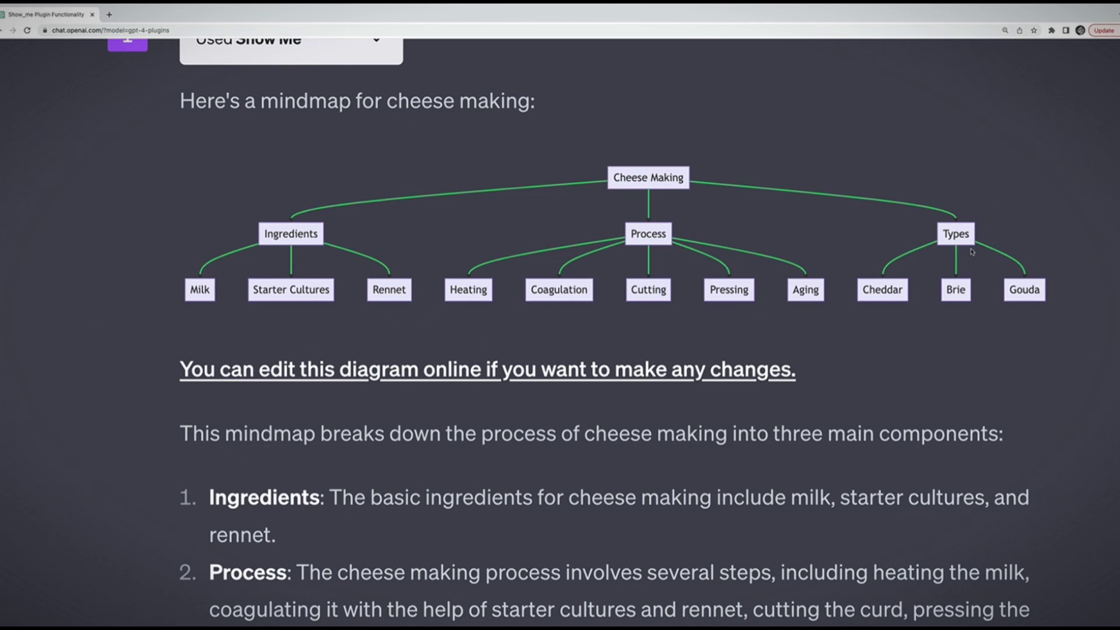
scroll(971, 252, down, 1)
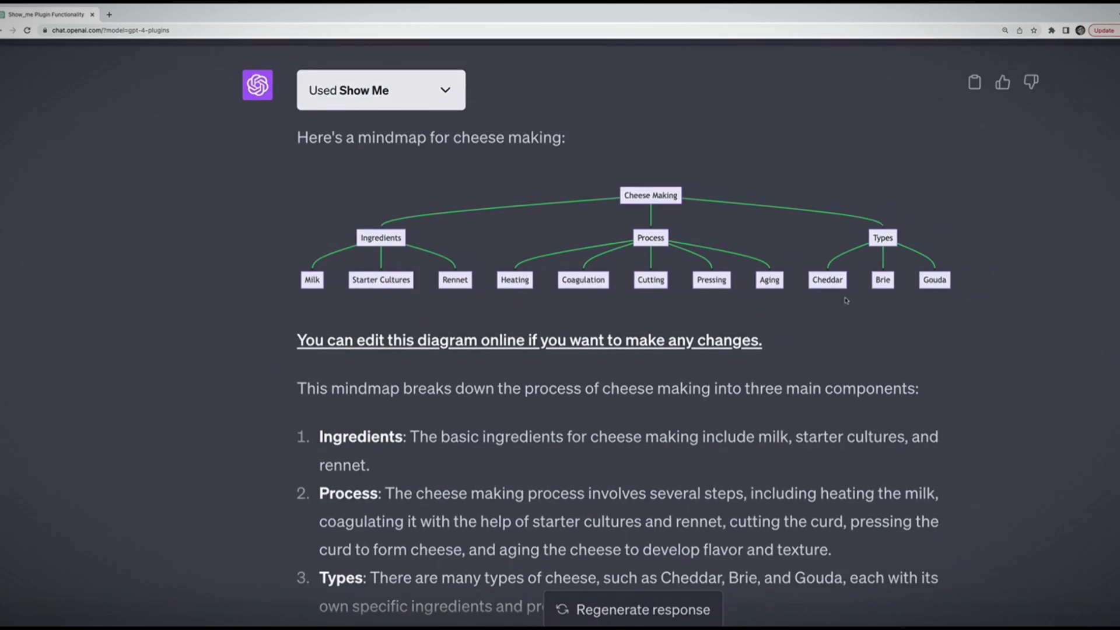
scroll(845, 297, down, 8)
key(ctrl+minus)
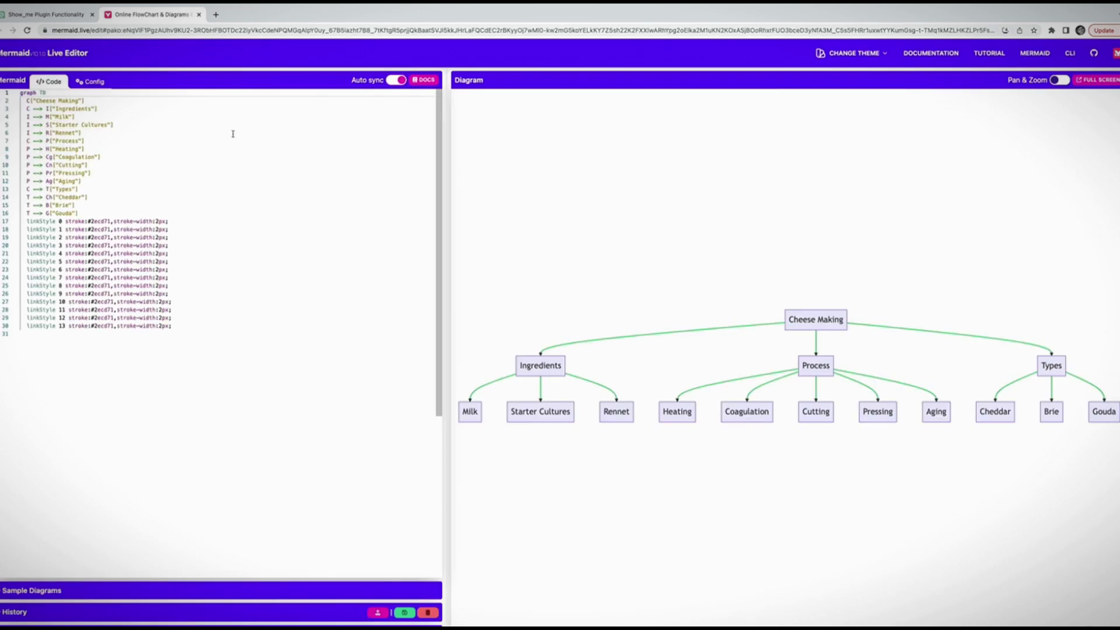
click(53, 14)
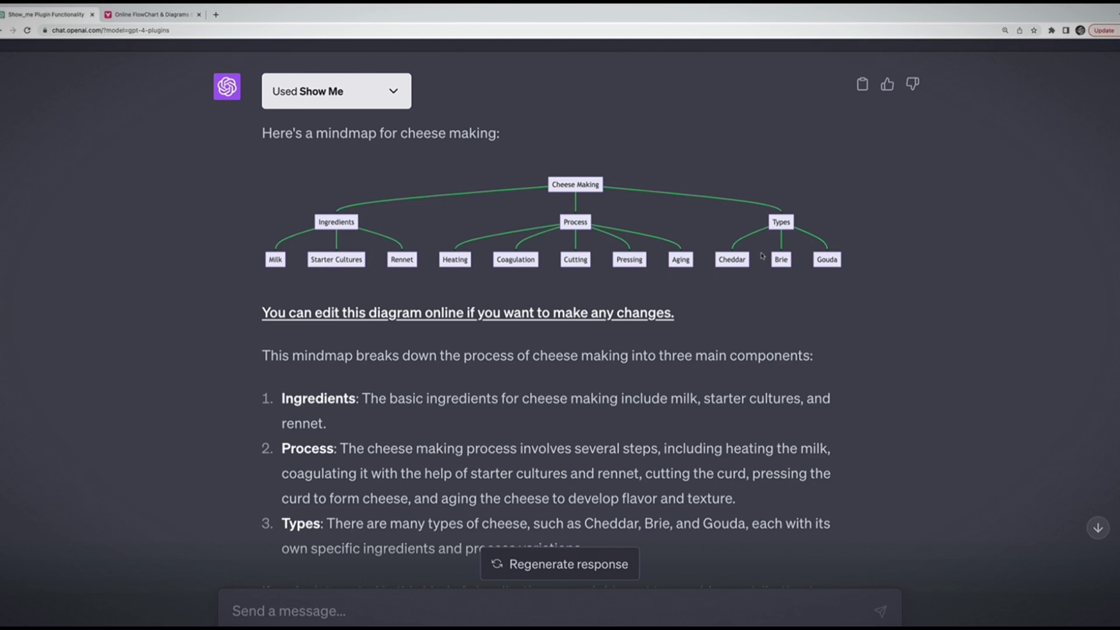
In a new GPT-4 plugins chat, show the plugin dropdown and scroll down toward Plugin store.
scroll(761, 256, up, 15)
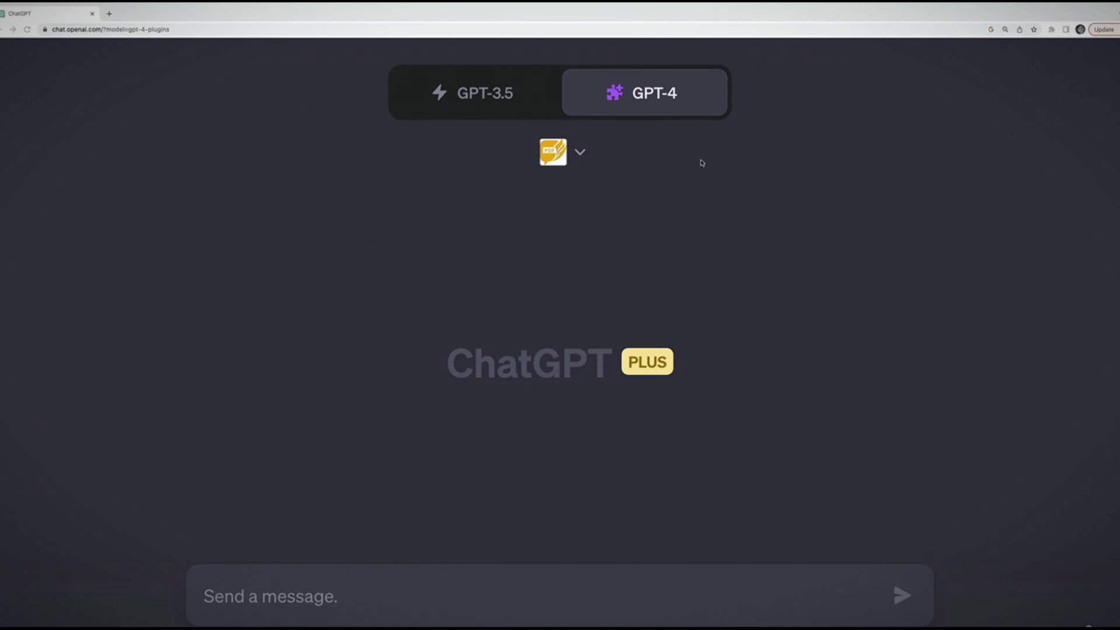
click(581, 154)
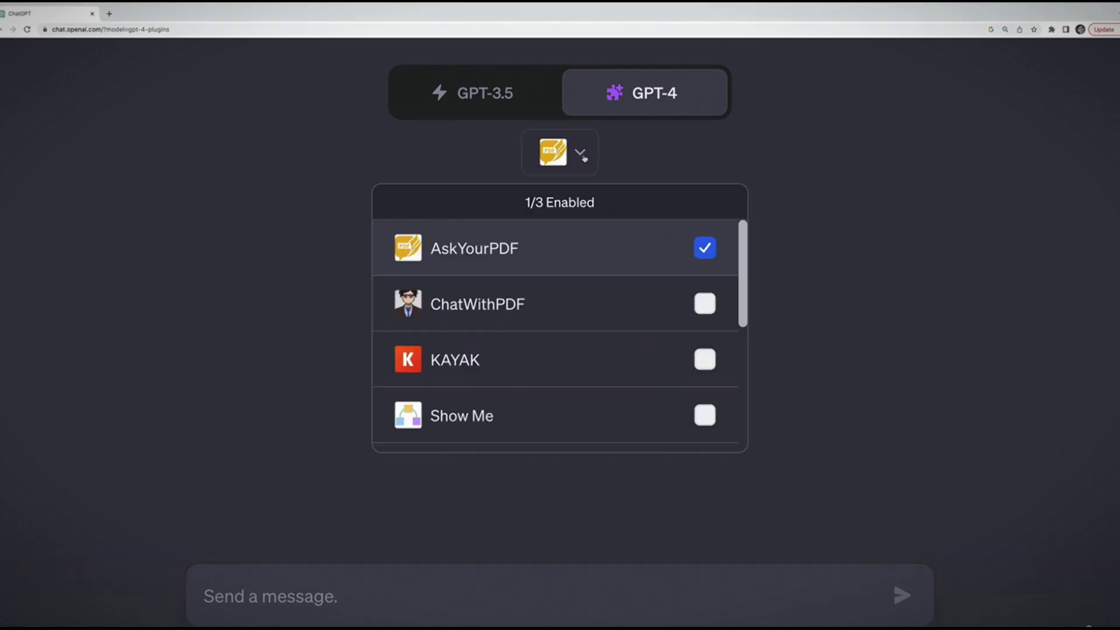
click(652, 308)
scroll(656, 325, down, 5)
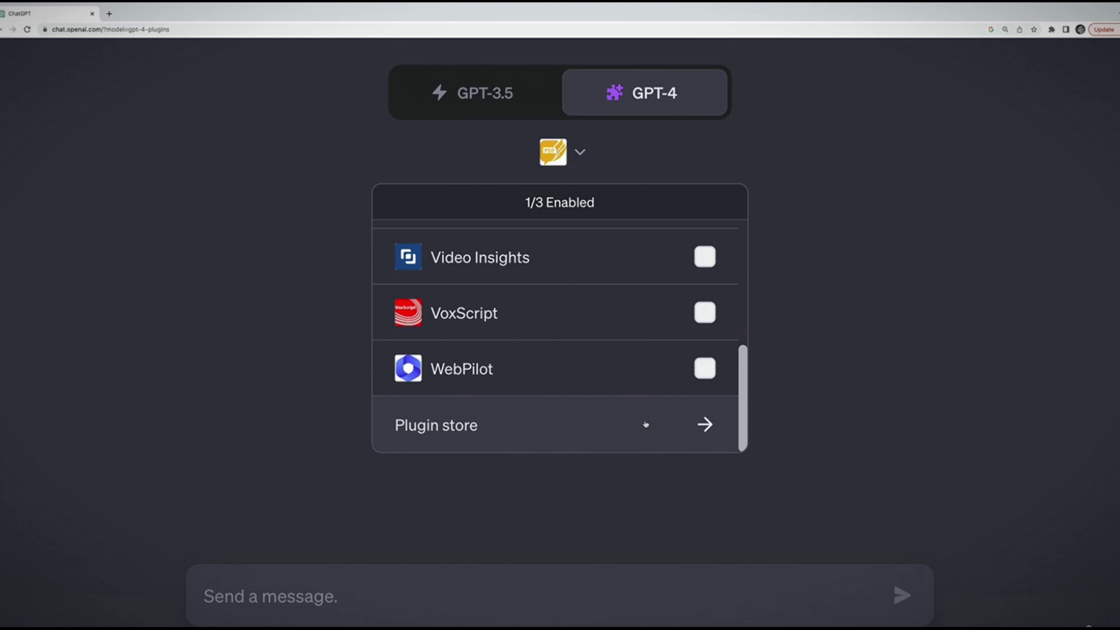
Search the plugin store for 'ask' to find AskYourPDF and ChatWithVideo.
click(646, 424)
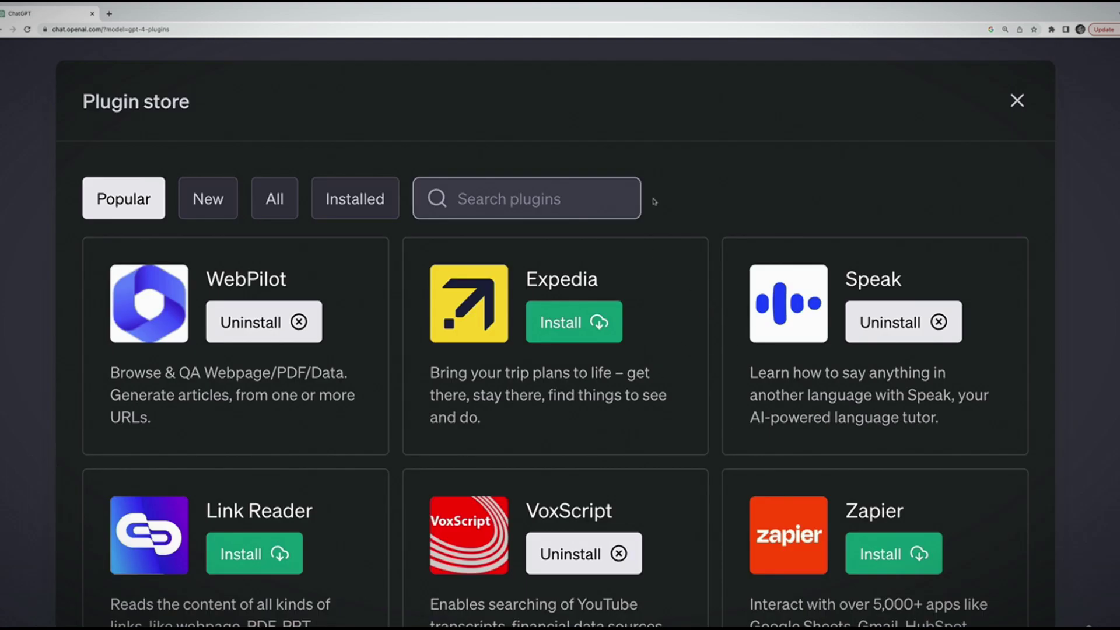
scroll(698, 202, down, 2)
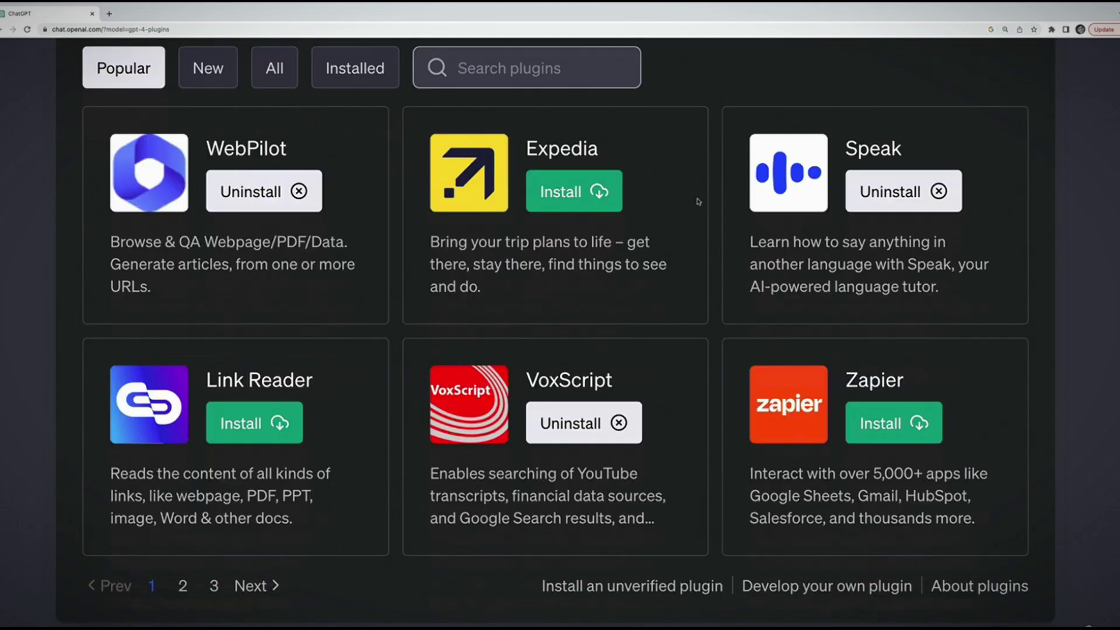
scroll(591, 178, up, 2)
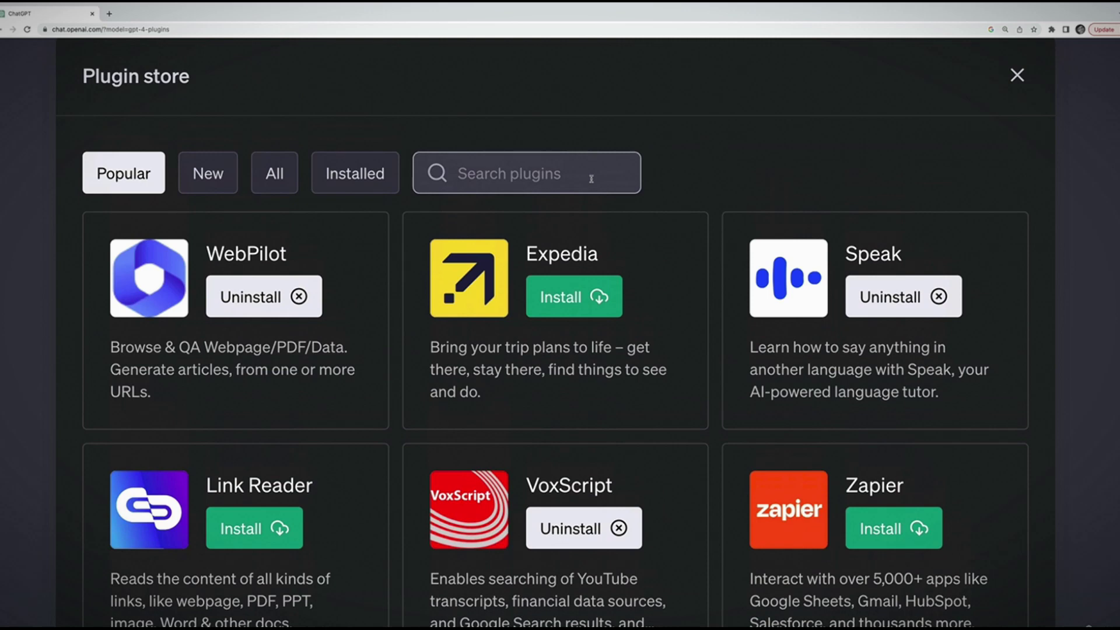
click(629, 177)
text(ask)
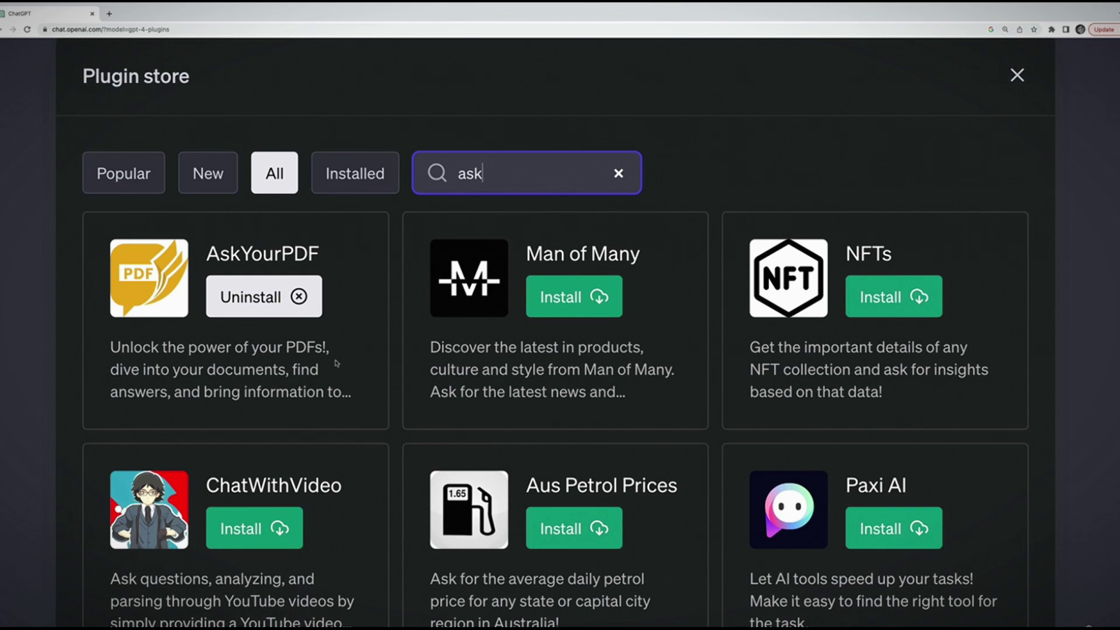
Switch to the desktop with the Ten Steps to Complex Learning PDF and scroll through its pages.
key(ctrl+Right)
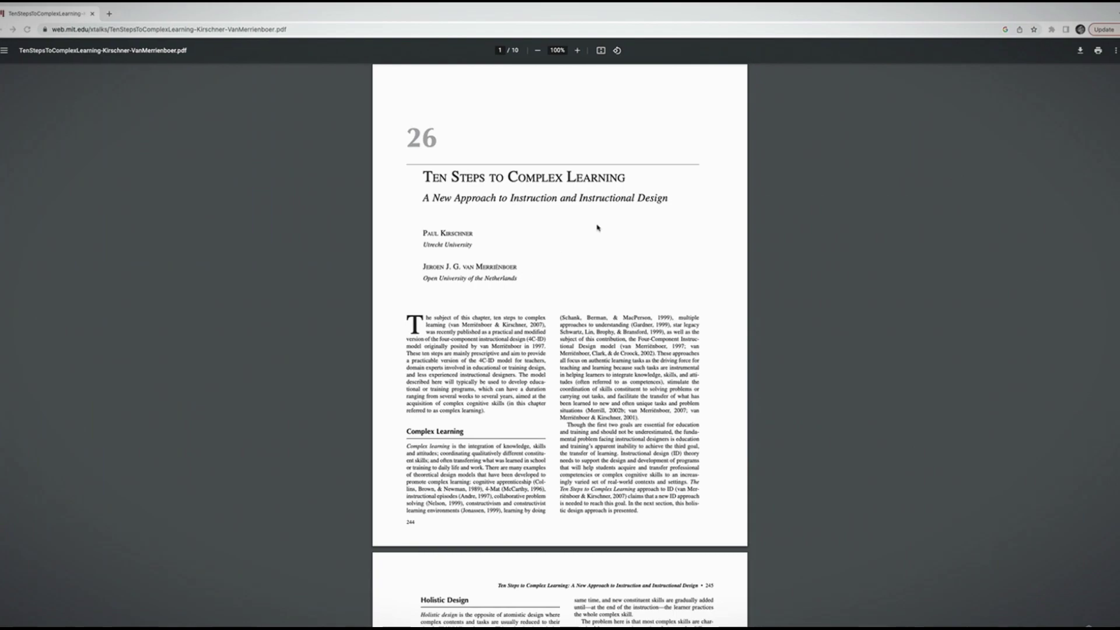
scroll(610, 191, up, 5)
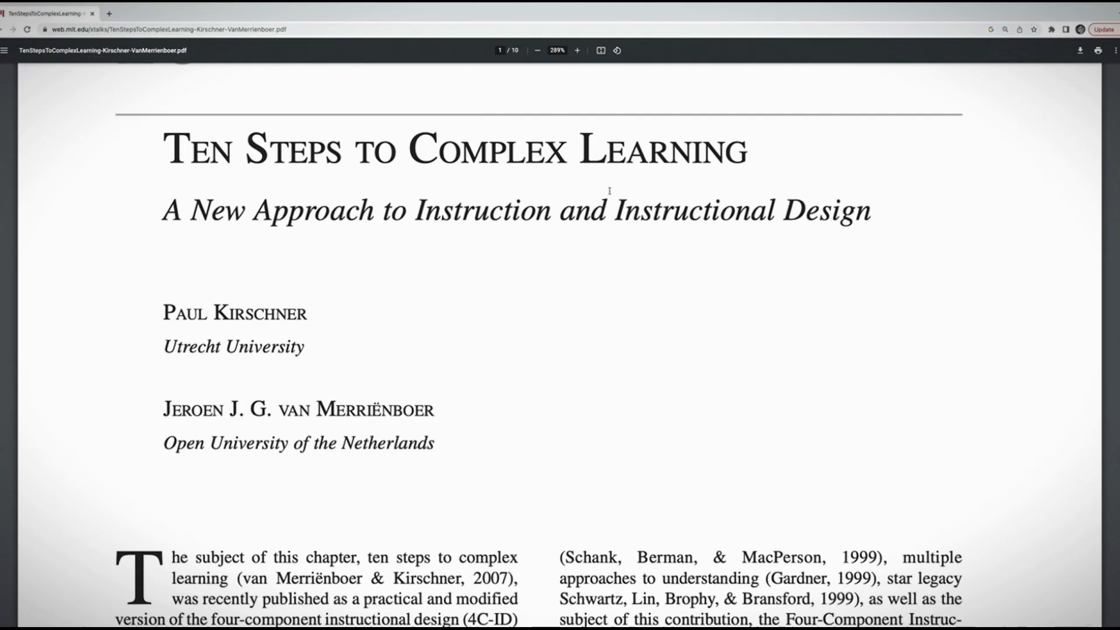
scroll(570, 192, down, 3)
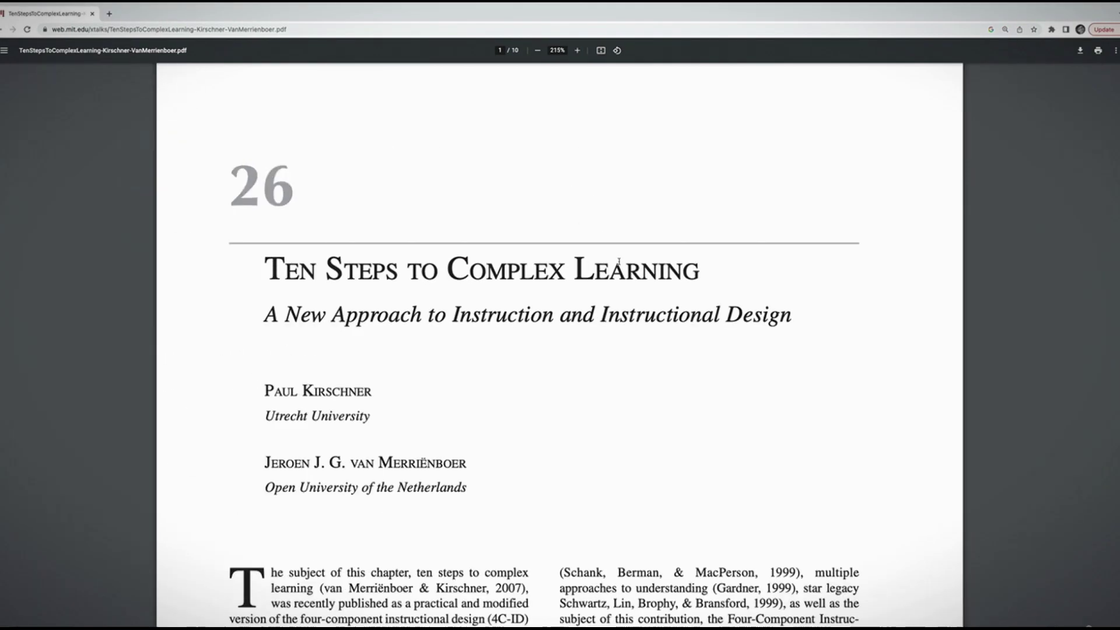
scroll(619, 262, down, 20)
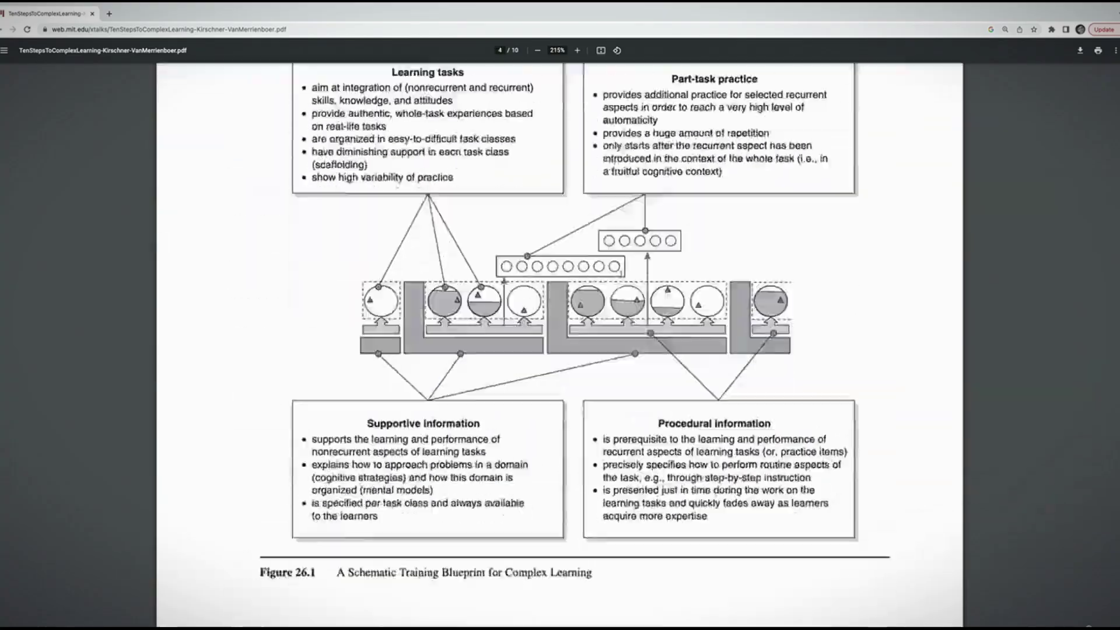
scroll(619, 276, down, 20)
scroll(620, 276, up, 12)
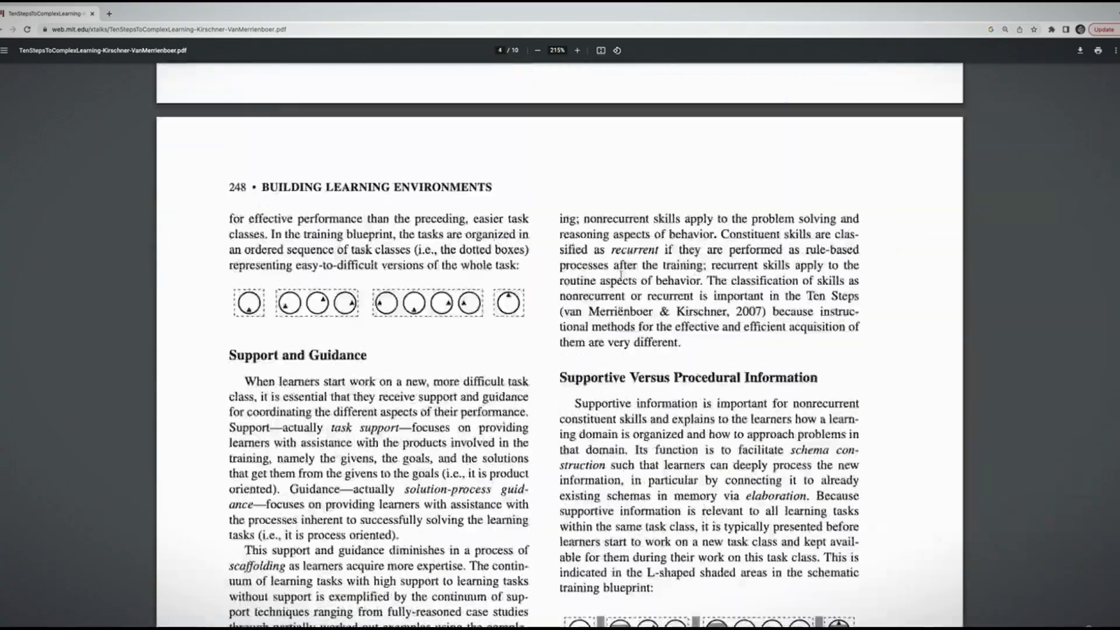
scroll(620, 274, up, 20)
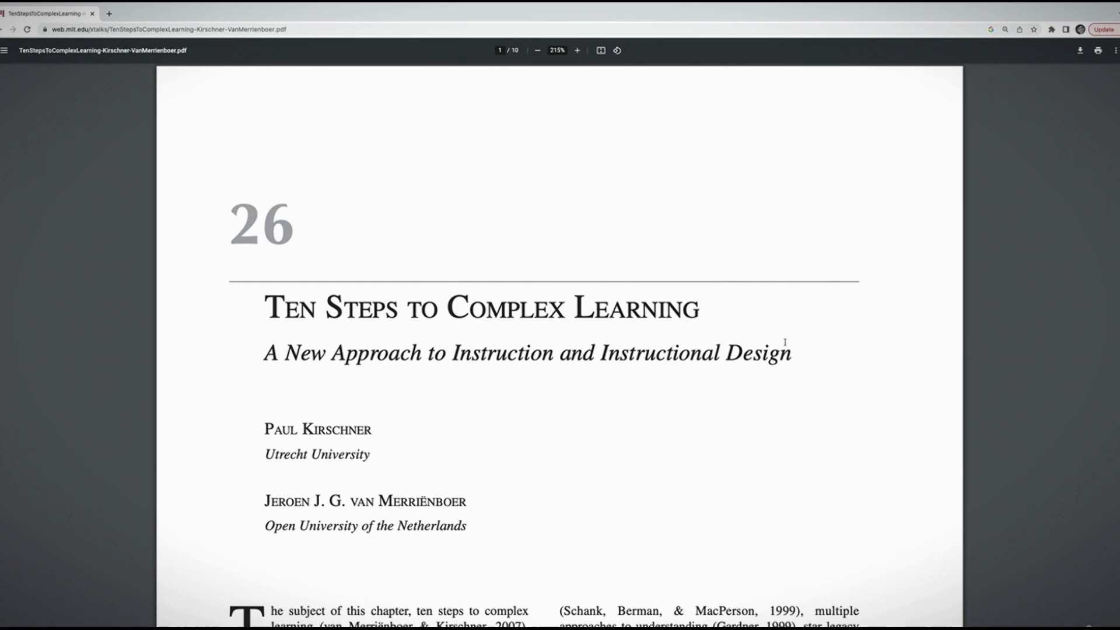
scroll(632, 396, down, 9)
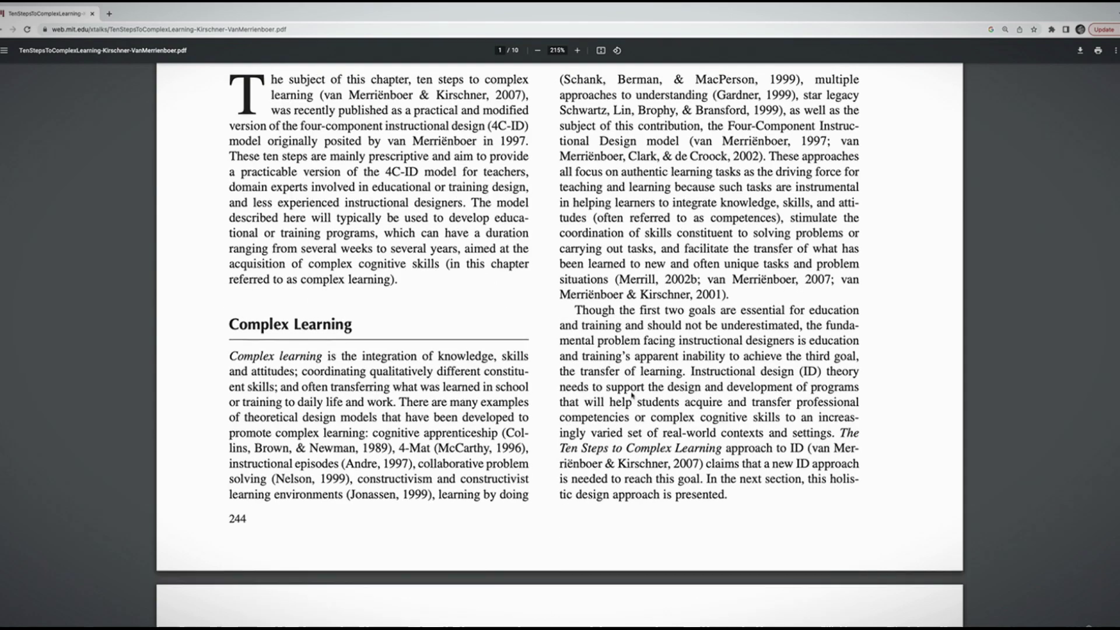
Select the PDF's web address, then close the plugin store and check the chat's enabled plugins.
click(371, 31)
key(ctrl+c)
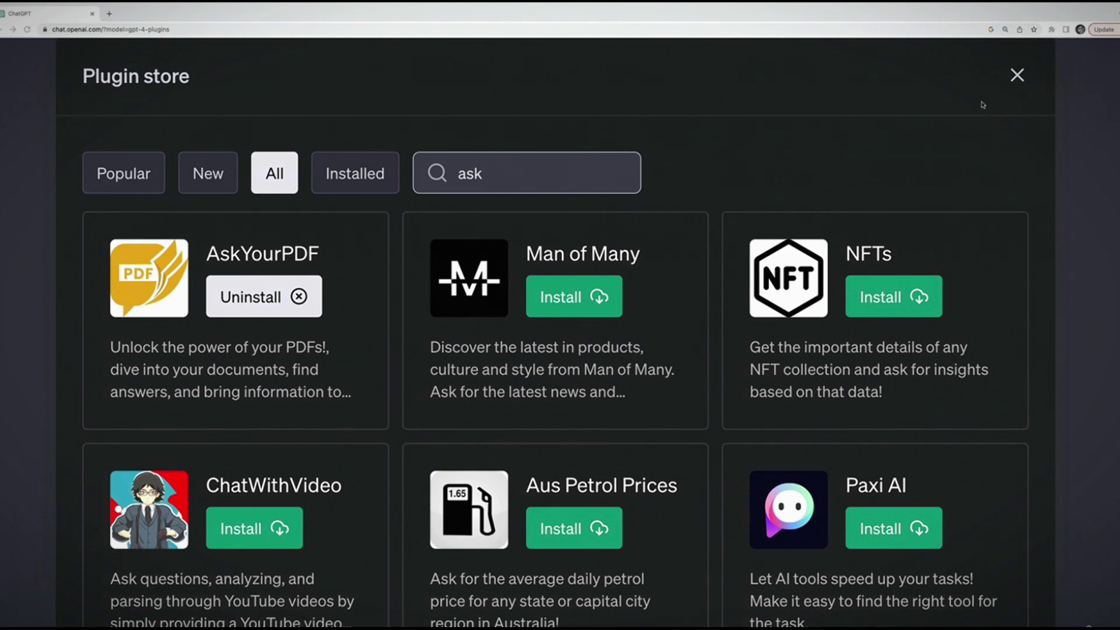
click(1015, 77)
click(553, 157)
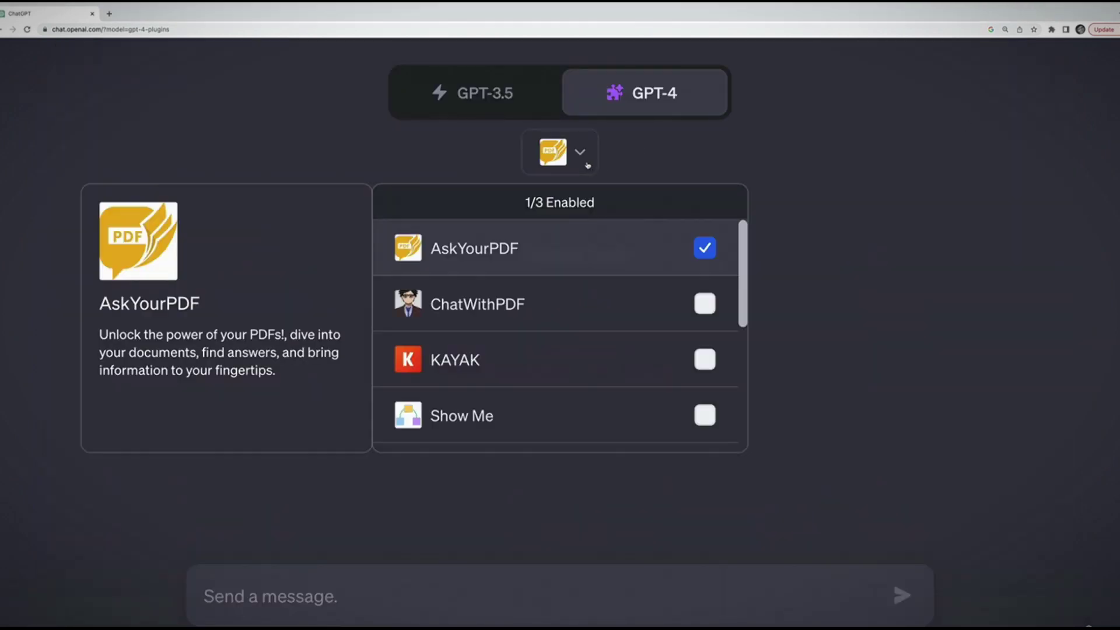
click(682, 109)
click(808, 308)
click(635, 583)
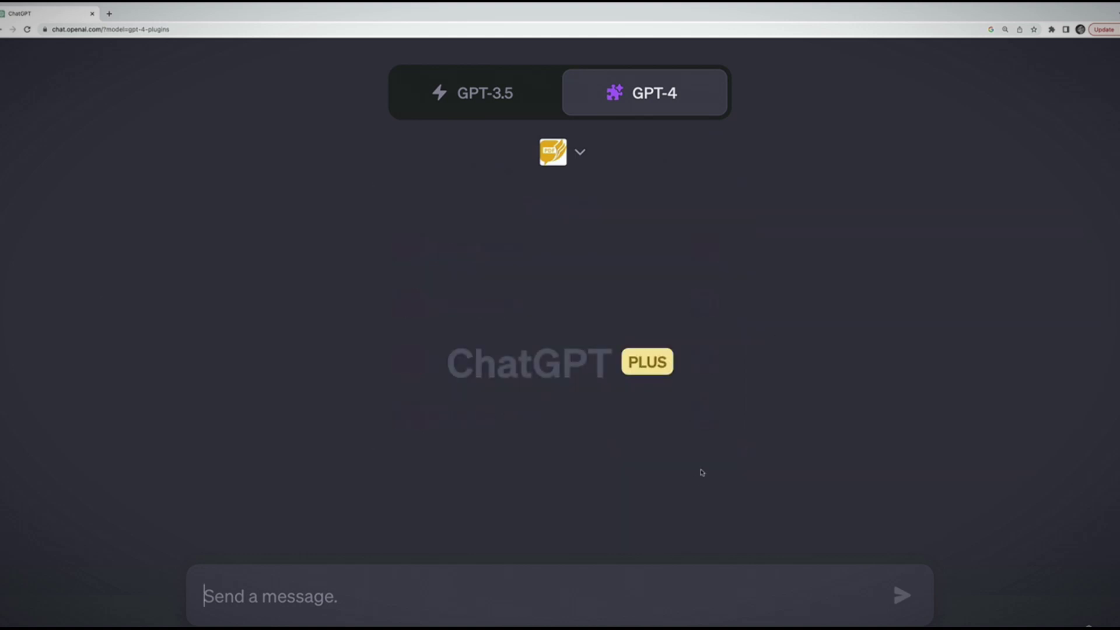
Ask 'how does this plugin work?' and highlight the Downloading and Storing PDFs heading in the reply.
text(W)
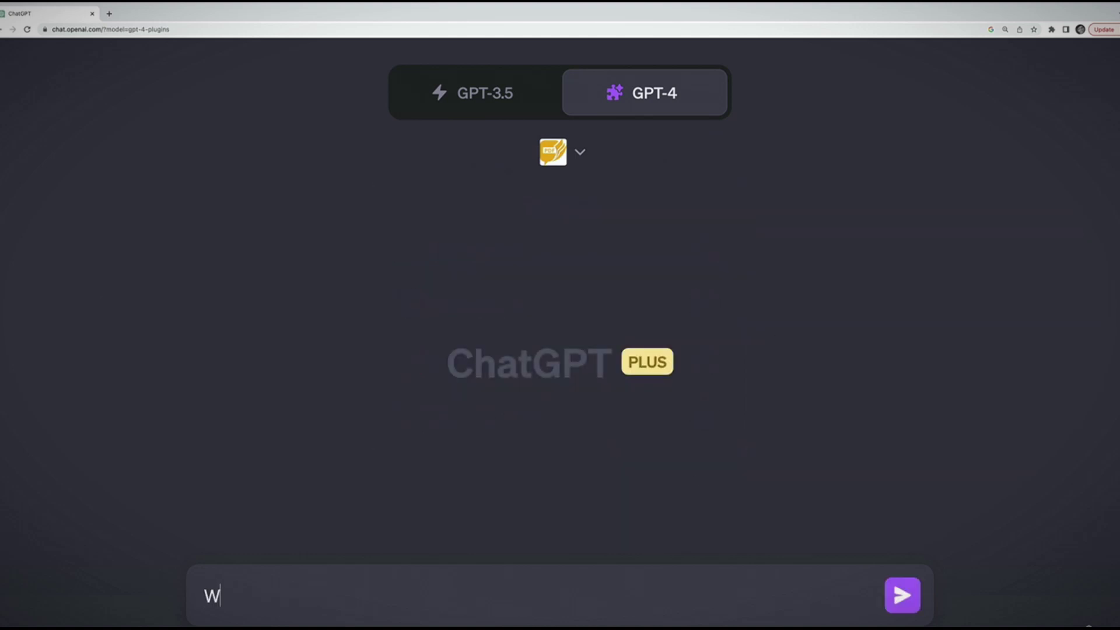
key(BackSpace)
text(how does this plugin work?)
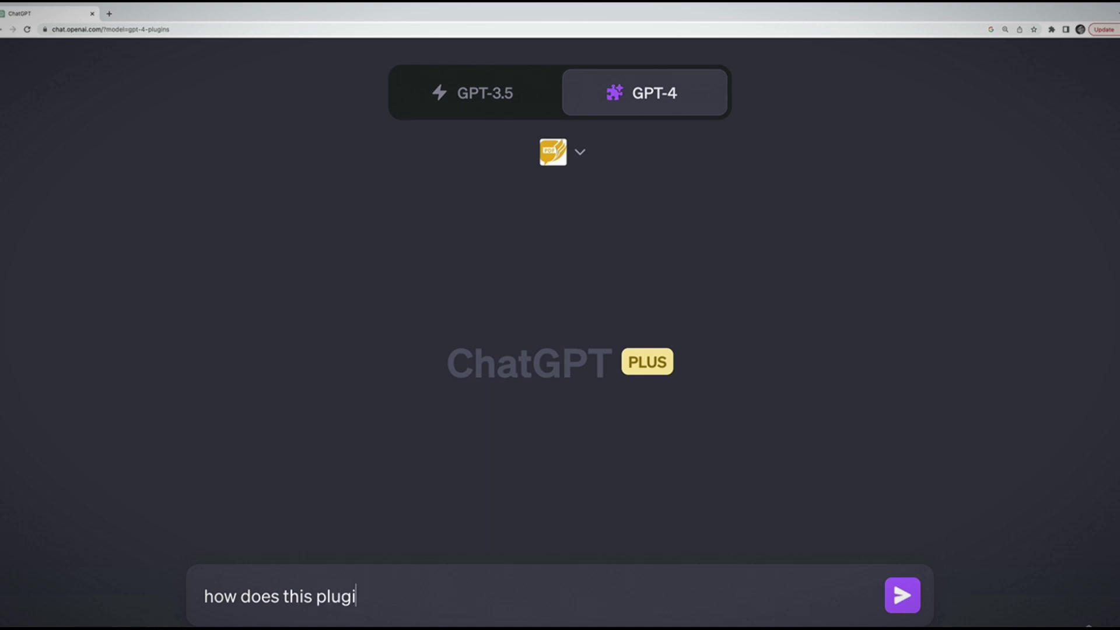
key(Return)
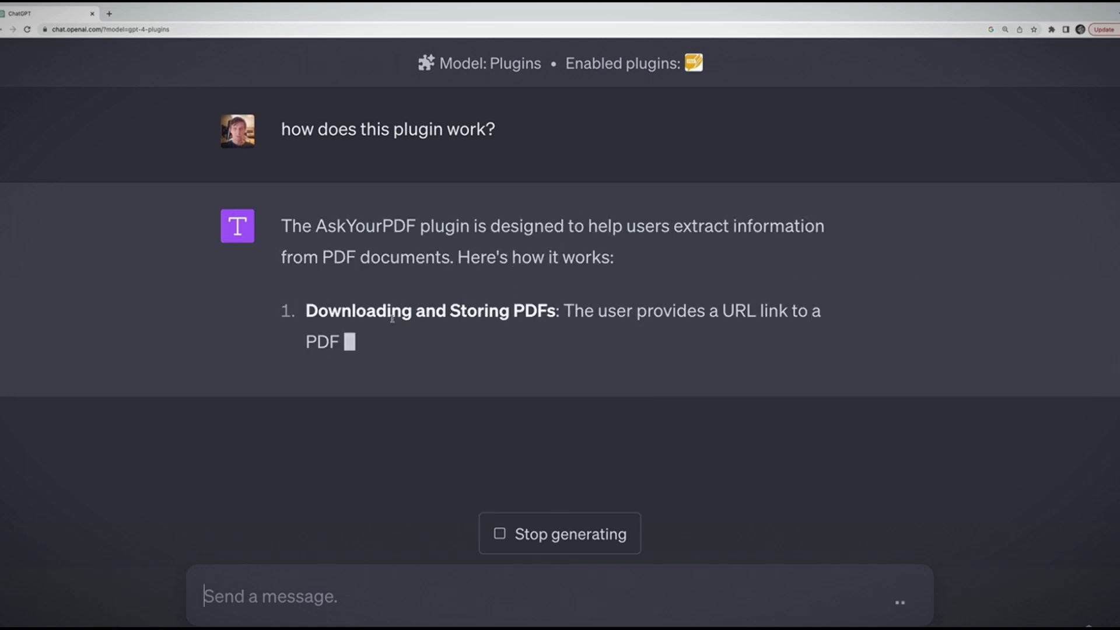
drag(366, 311, 552, 311)
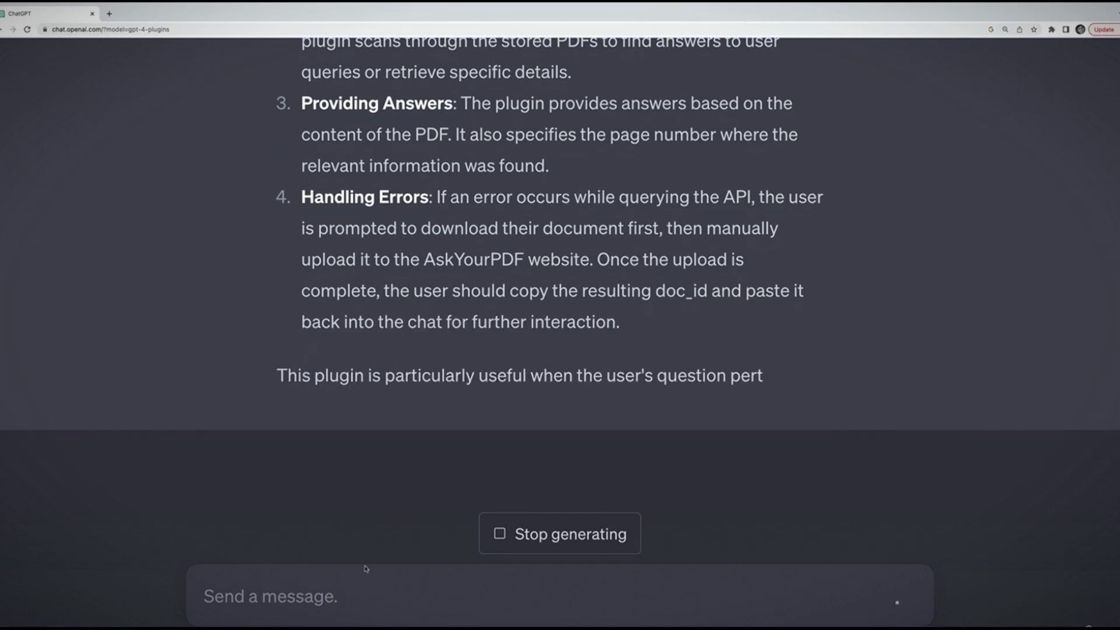
Send 'Download this pdf:' with the pasted PDF URL and review AskYourPDF's confirmation and summary.
click(379, 590)
text(Do)
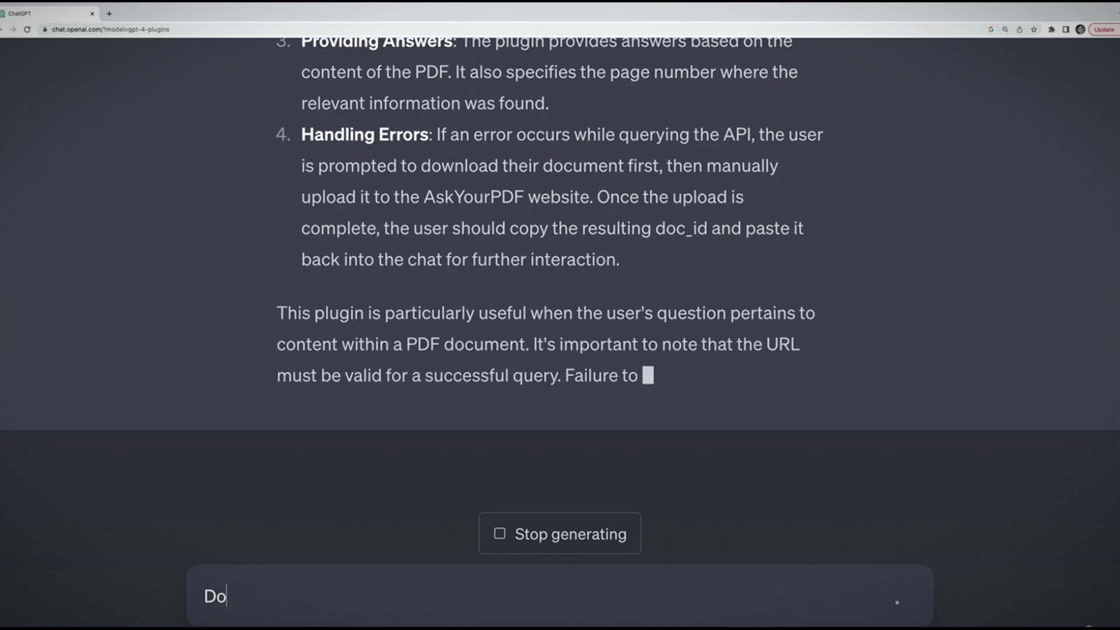
text(wnload this p)
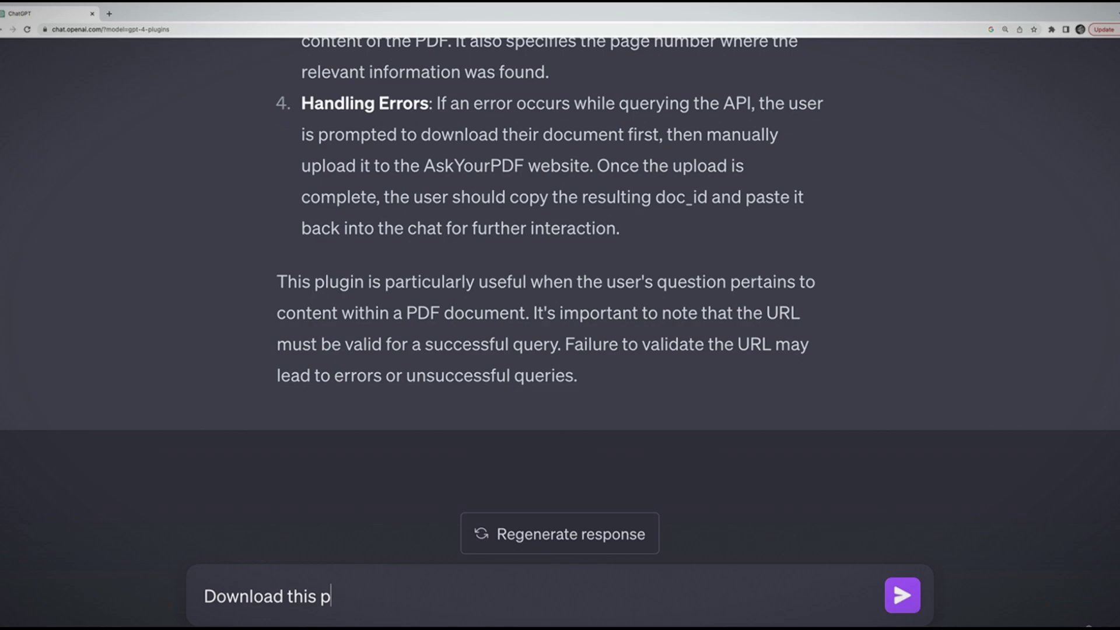
text(df:)
key(ctrl+v)
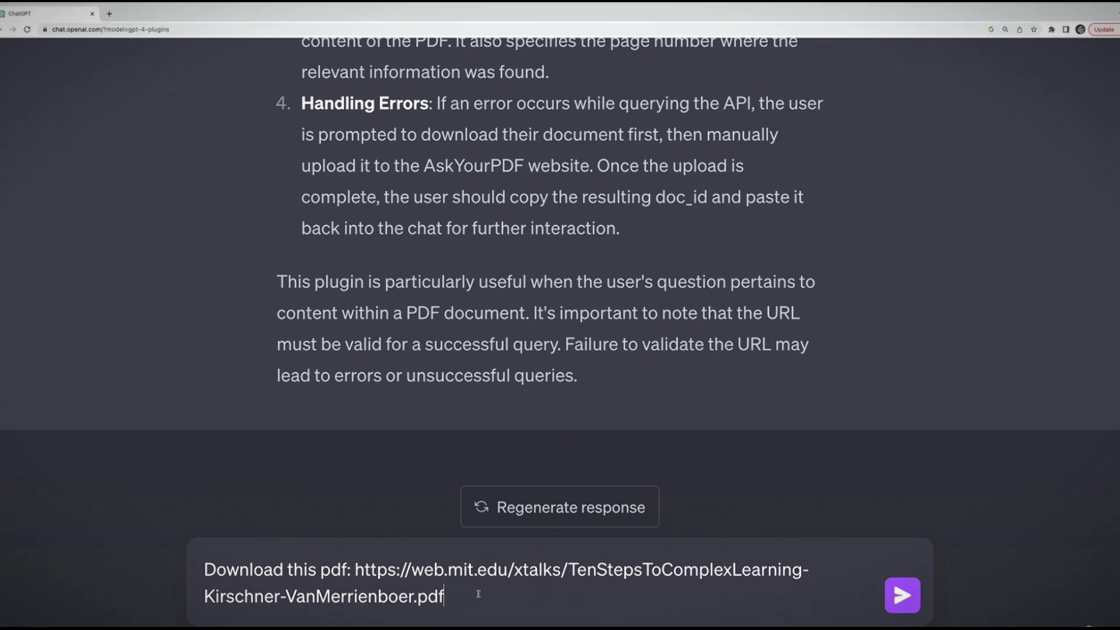
key(Return)
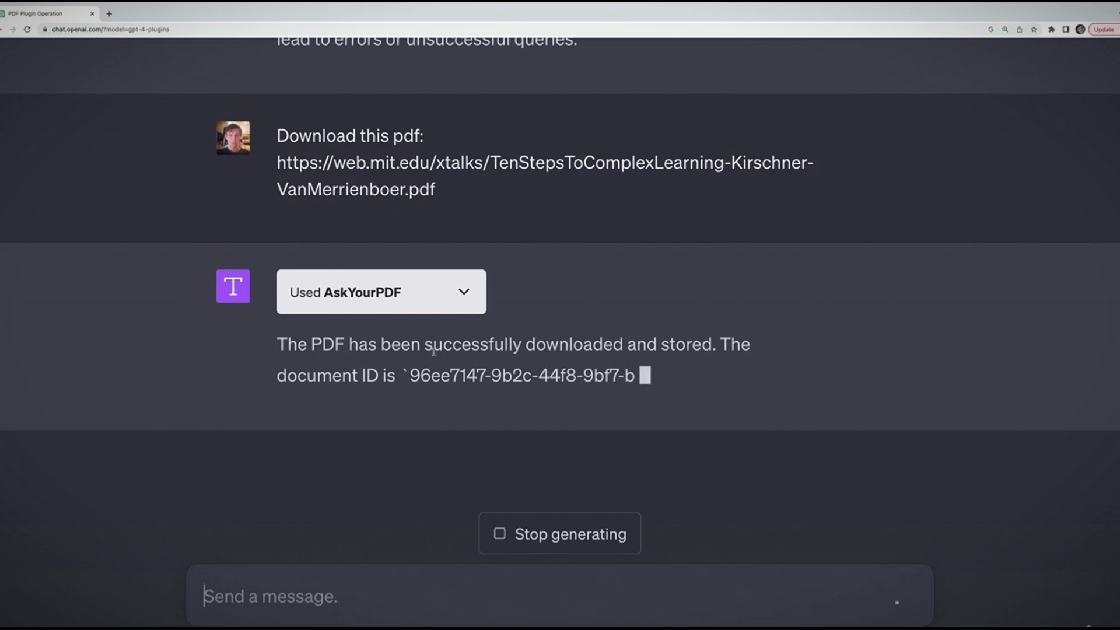
drag(278, 344, 608, 343)
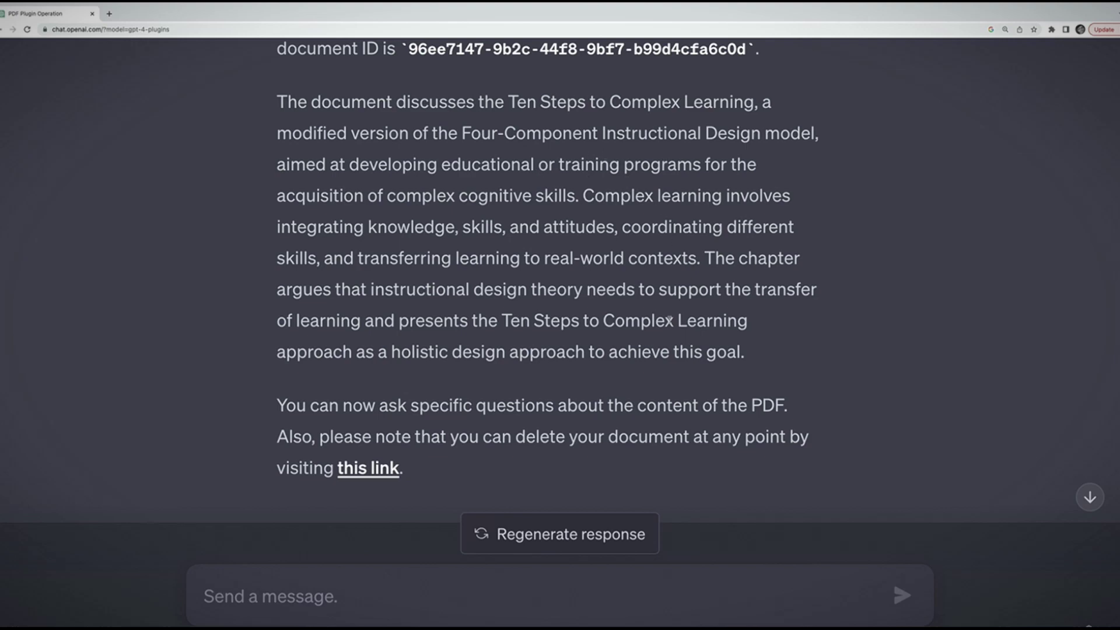
scroll(669, 319, down, 3)
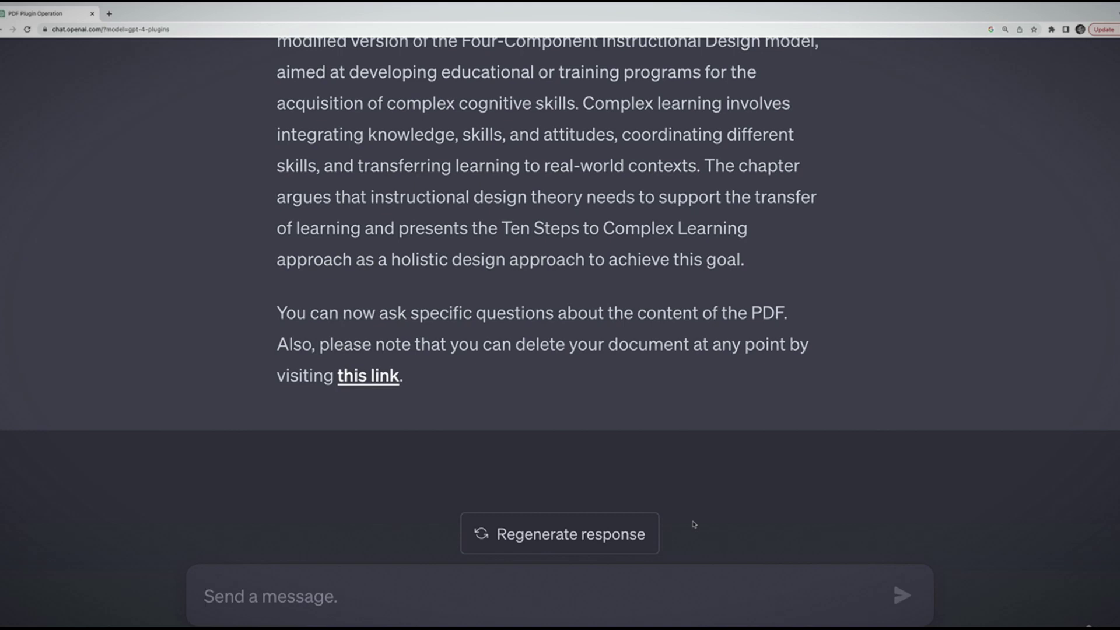
Ask 'who wrote the research paper?' and highlight the paper title and both author names in the reply.
text(who wrote the research )
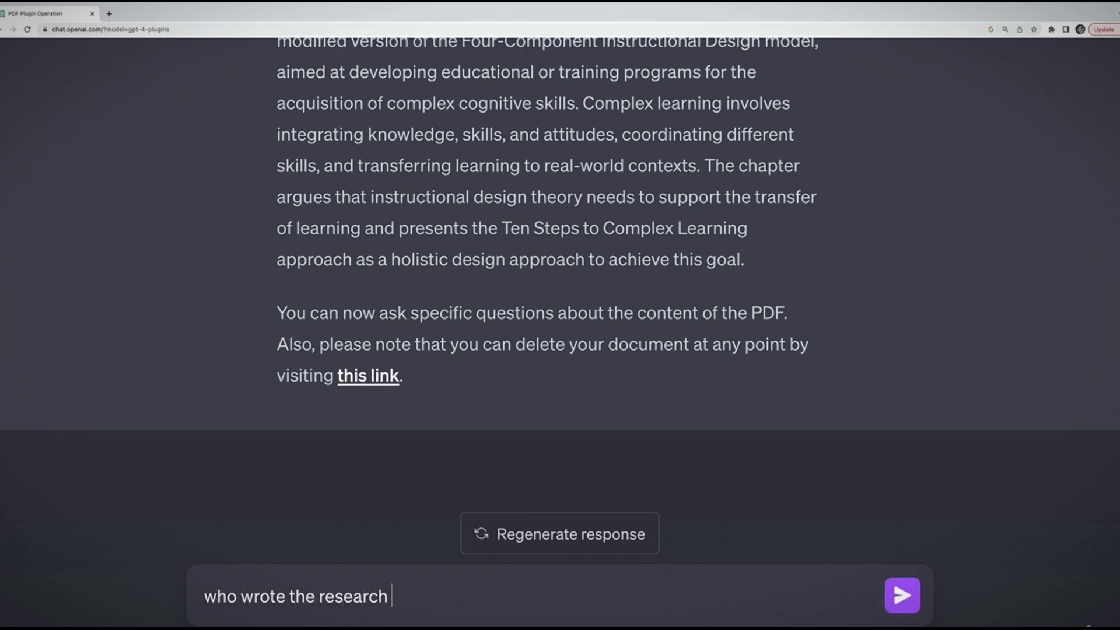
text(paper?)
key(Return)
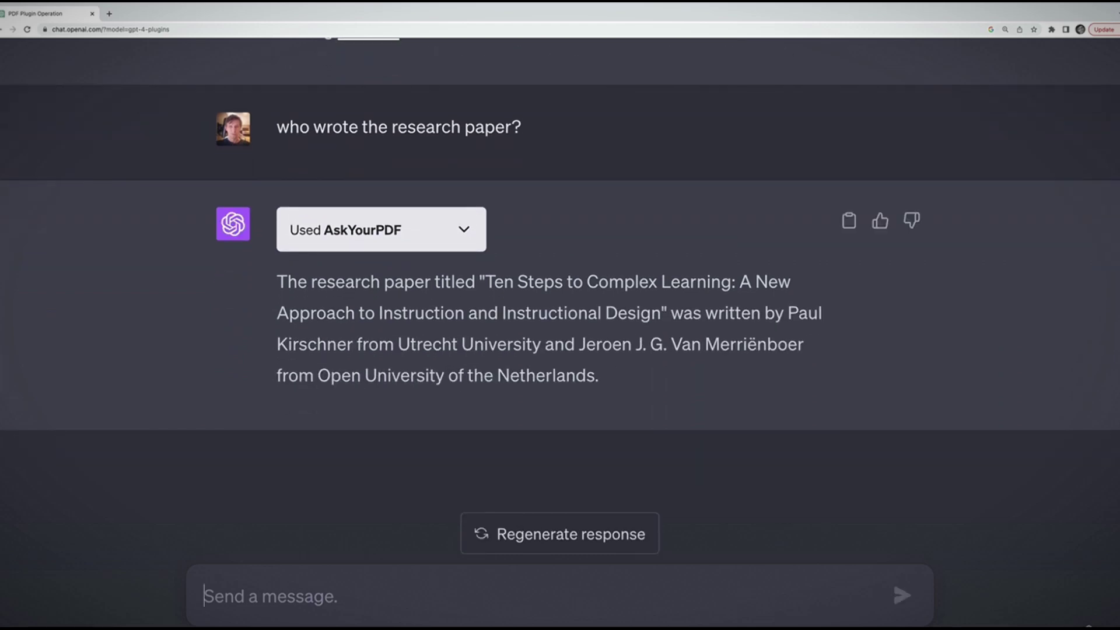
drag(704, 306, 600, 315)
click(566, 363)
drag(286, 343, 378, 344)
click(634, 345)
drag(601, 344, 691, 346)
click(797, 345)
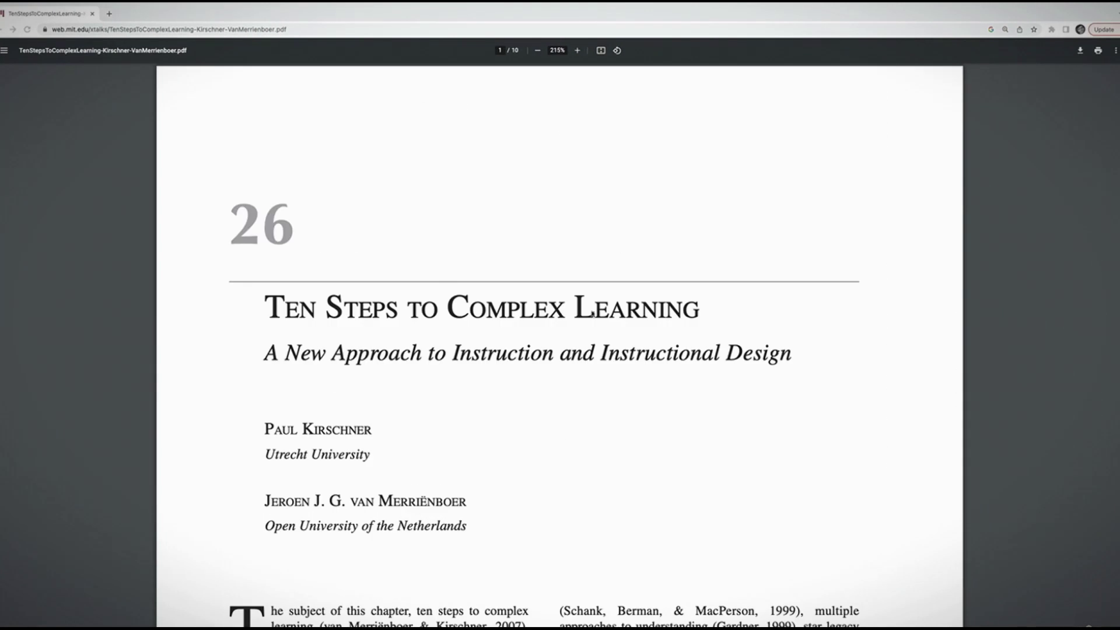
Scroll the PDF from the title page down to the Compartmentalization section on page 2.
scroll(362, 344, down, 2)
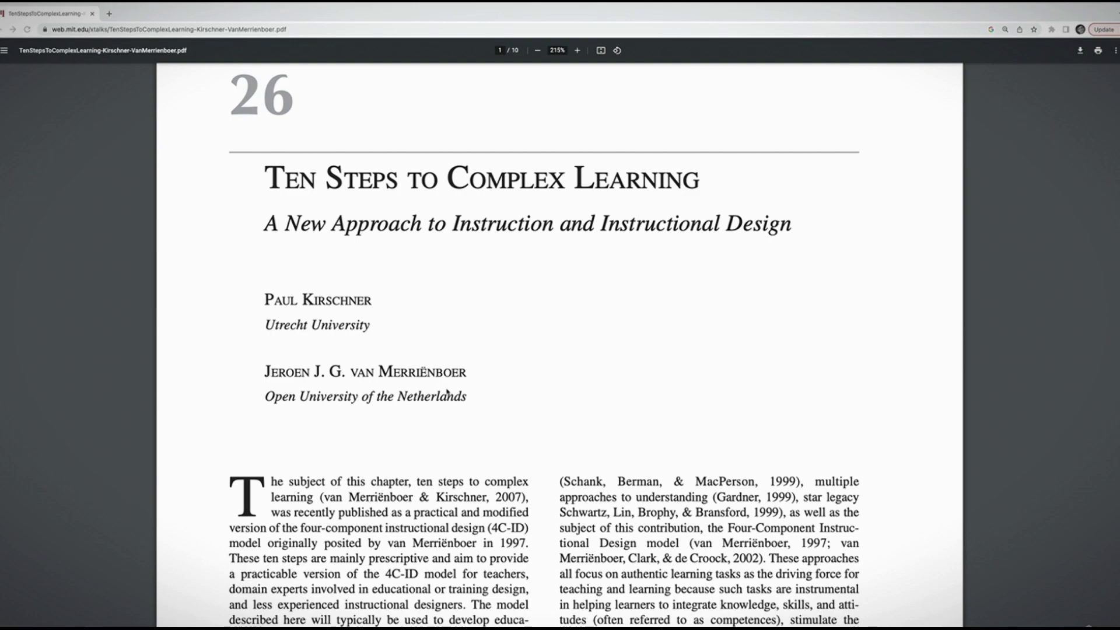
scroll(447, 392, down, 15)
scroll(573, 379, down, 20)
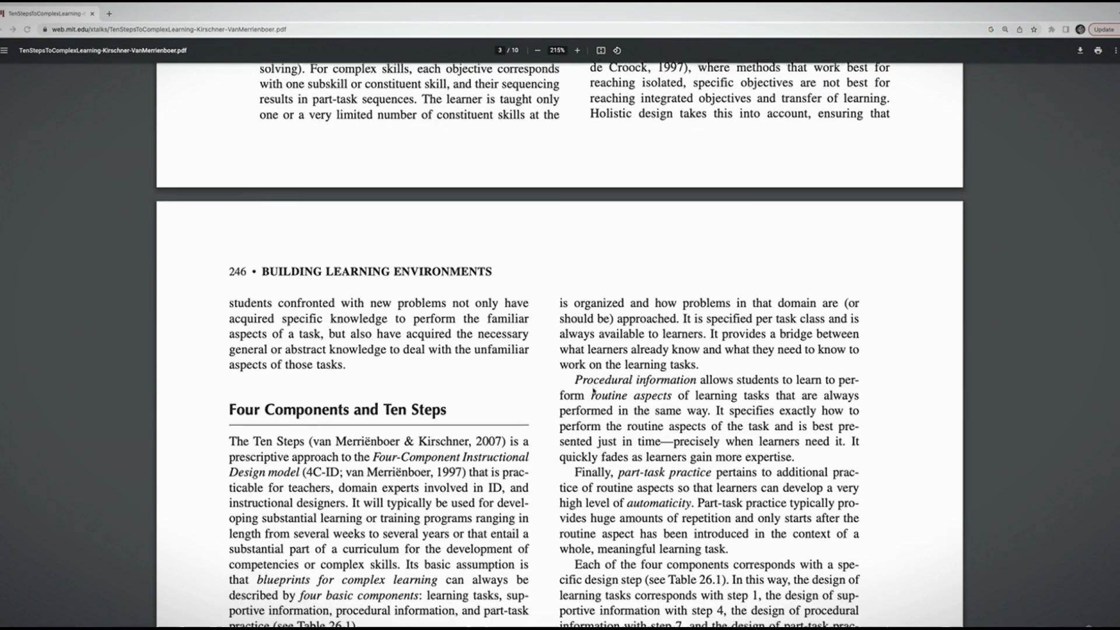
scroll(594, 392, up, 9)
scroll(594, 392, up, 5)
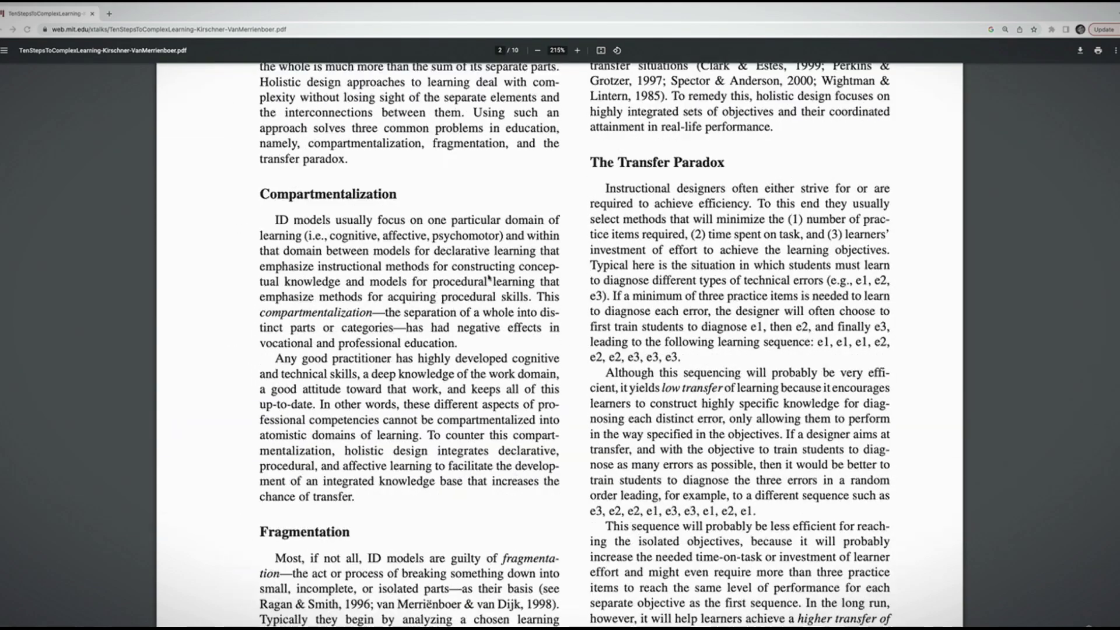
scroll(530, 296, up, 6)
scroll(530, 295, down, 5)
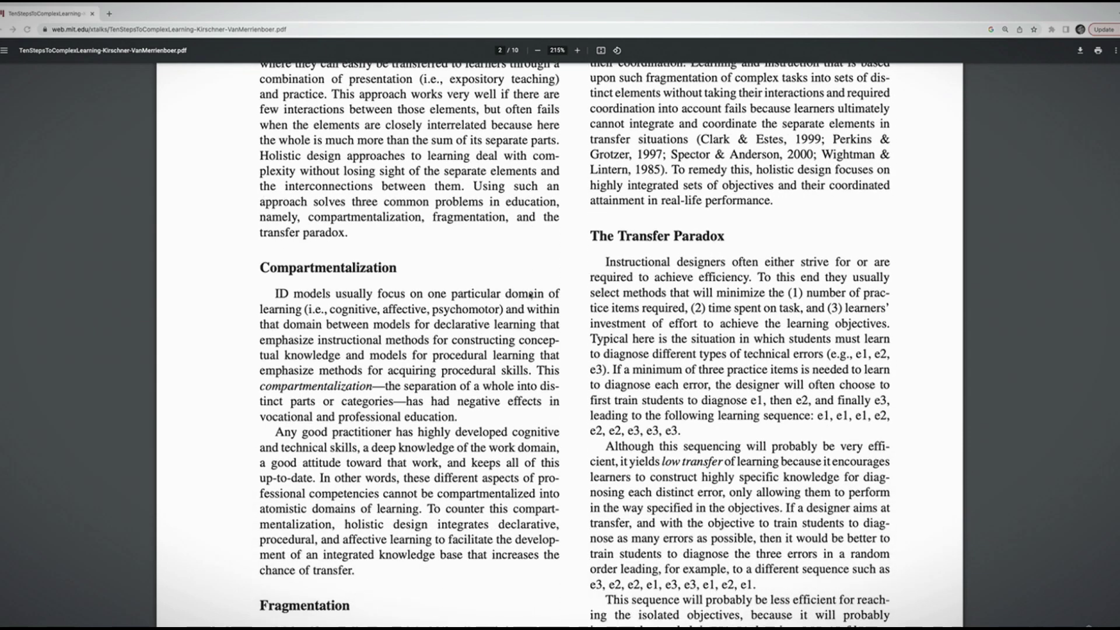
scroll(530, 295, down, 2)
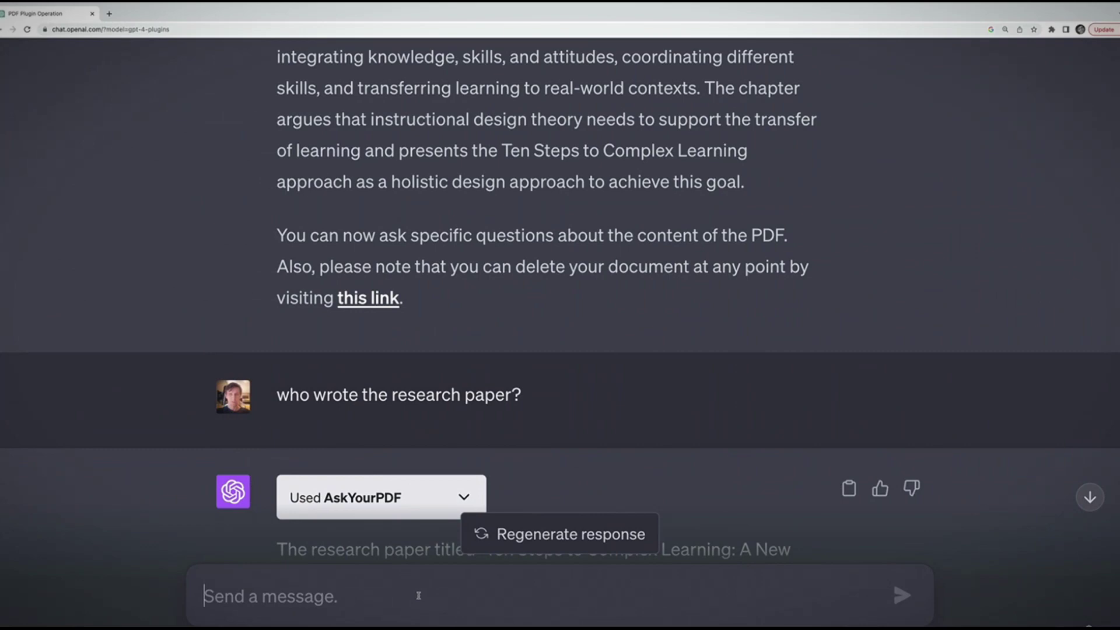
Ask 'what does the paper say about compartmentalization' and scroll through the three-point answer.
text(what do)
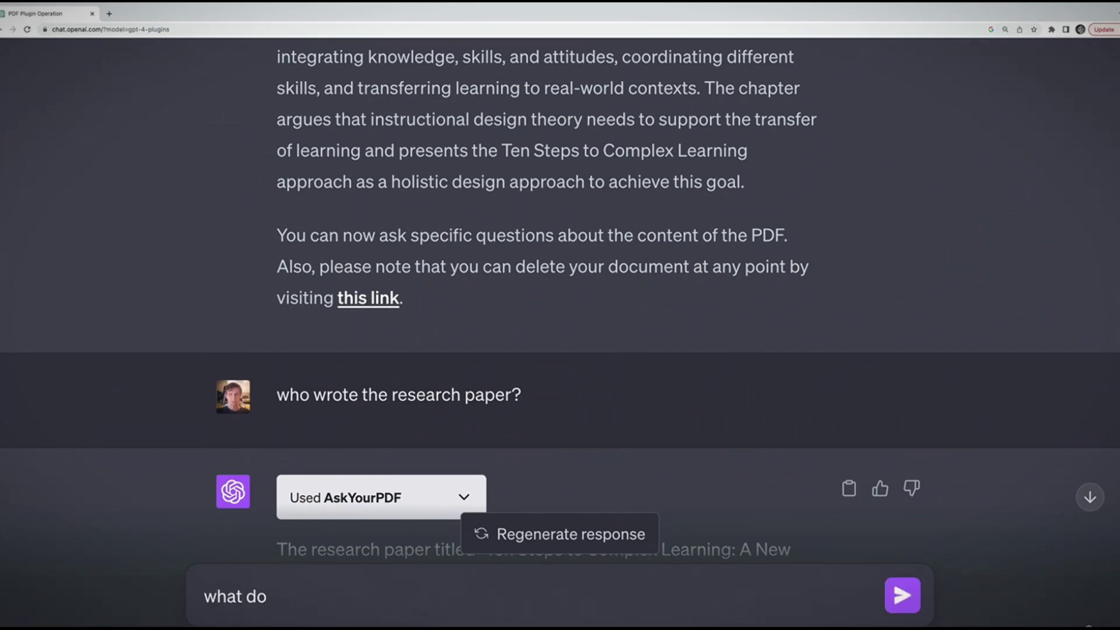
text(es the paper say about compartmen)
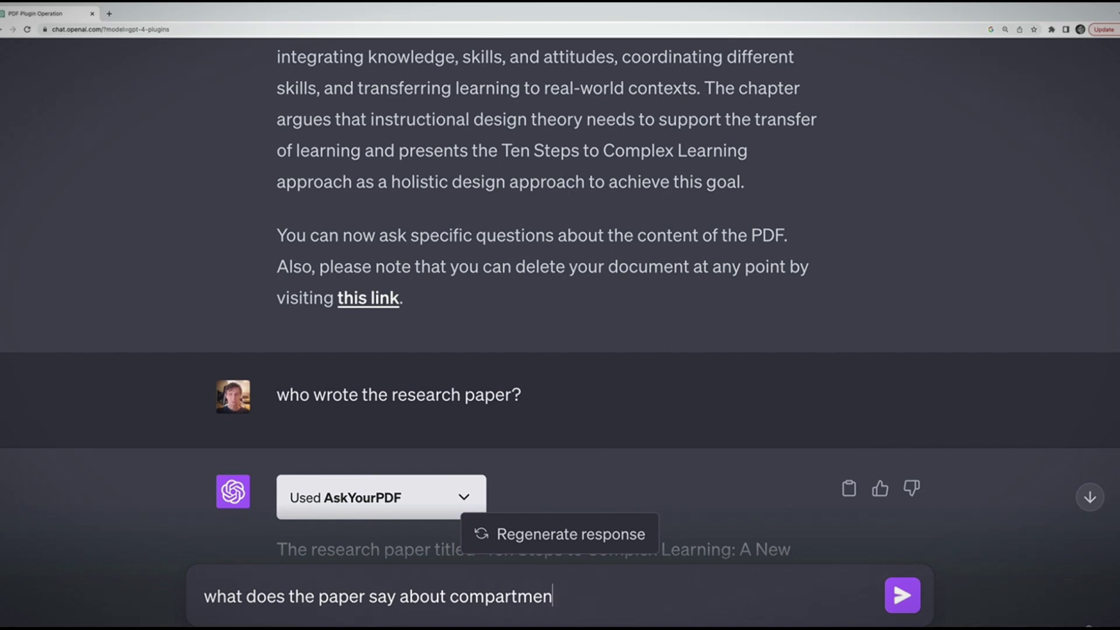
text(talization)
key(Return)
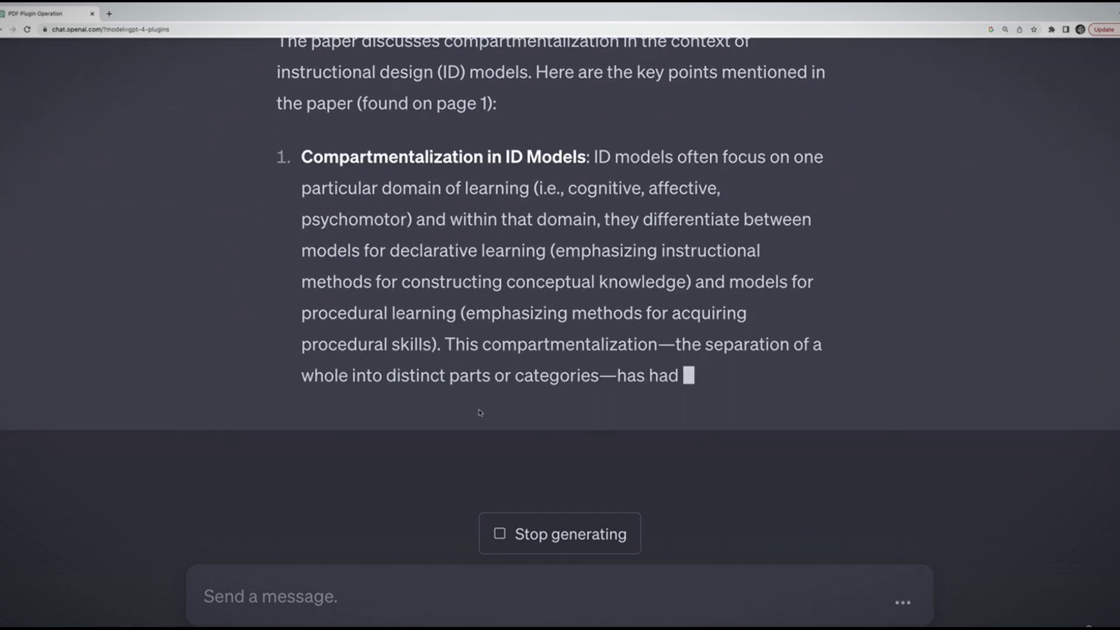
scroll(677, 193, up, 2)
scroll(677, 193, down, 1)
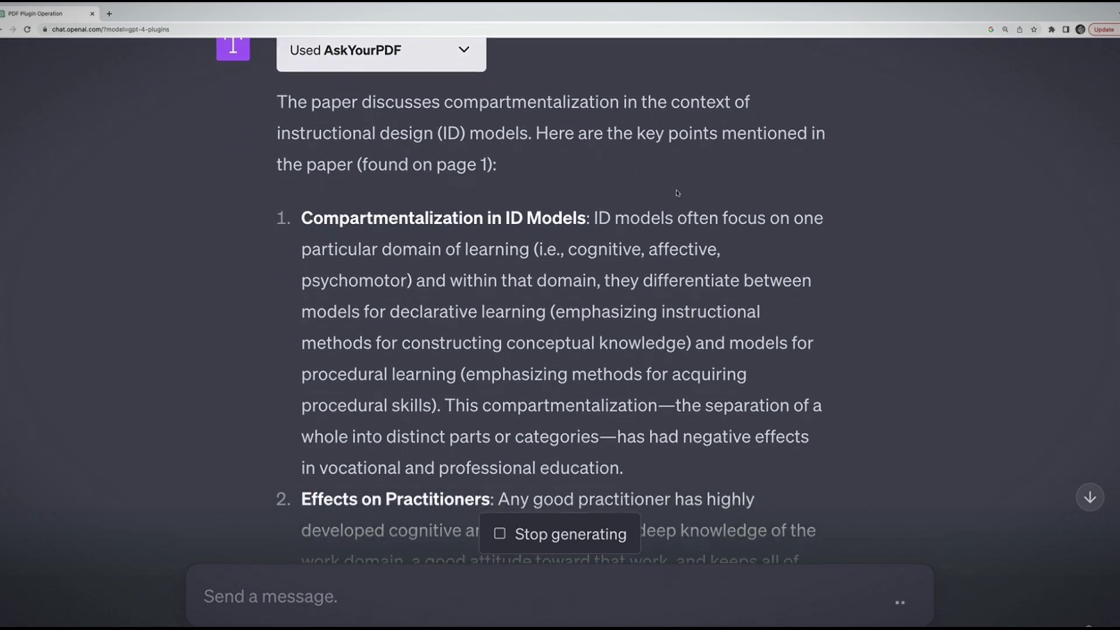
scroll(525, 179, down, 7)
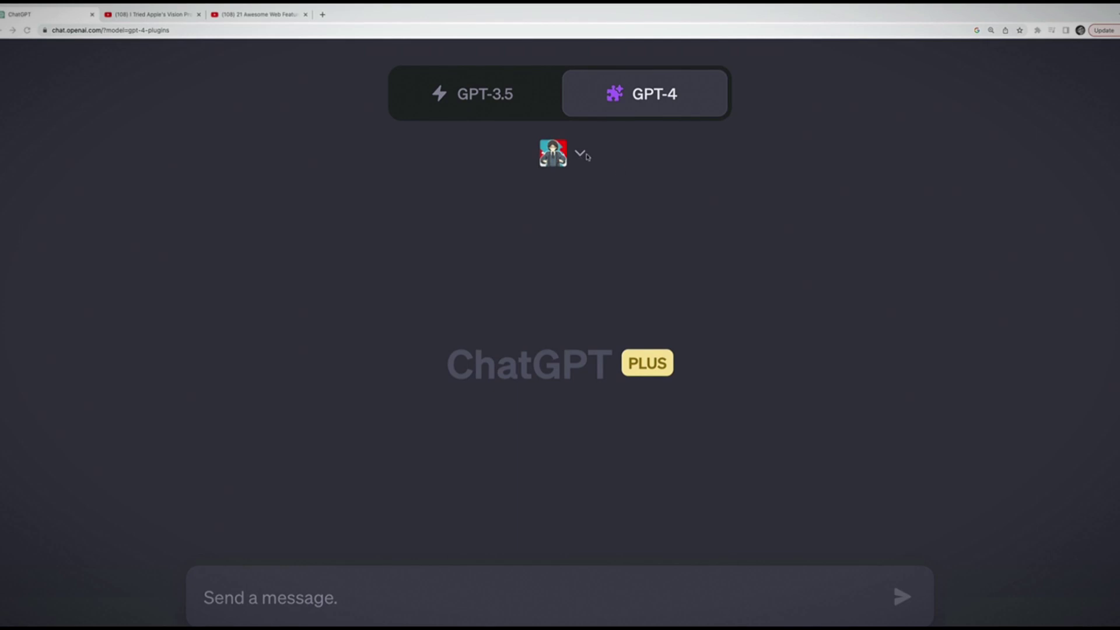
Leave ChatWithVideo as the only enabled plugin after trying VoxScript and Video Insights.
click(580, 154)
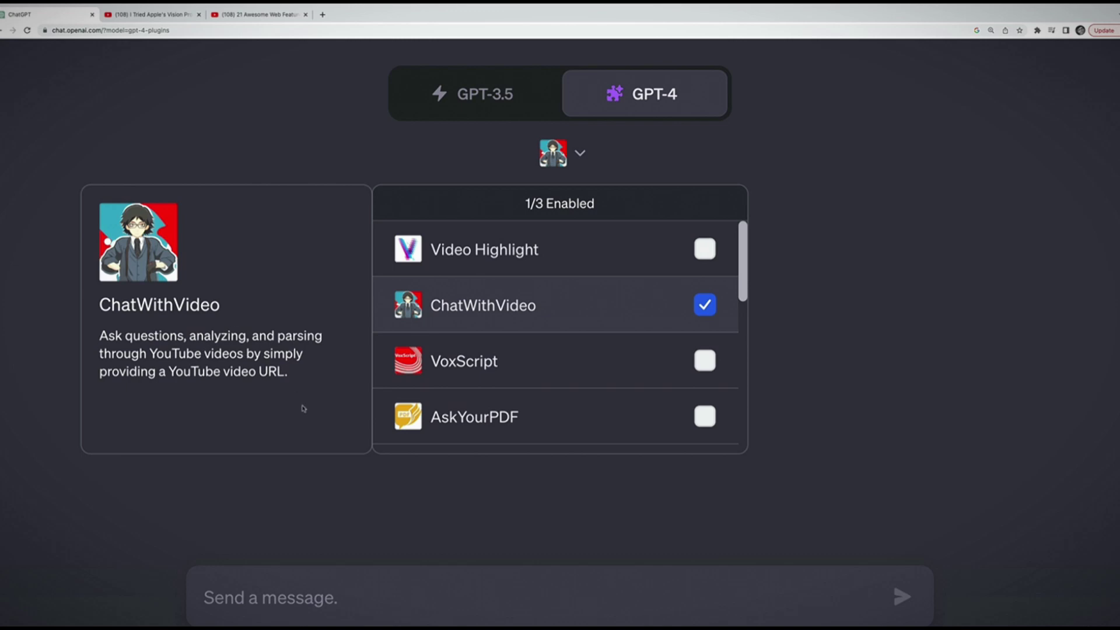
click(554, 366)
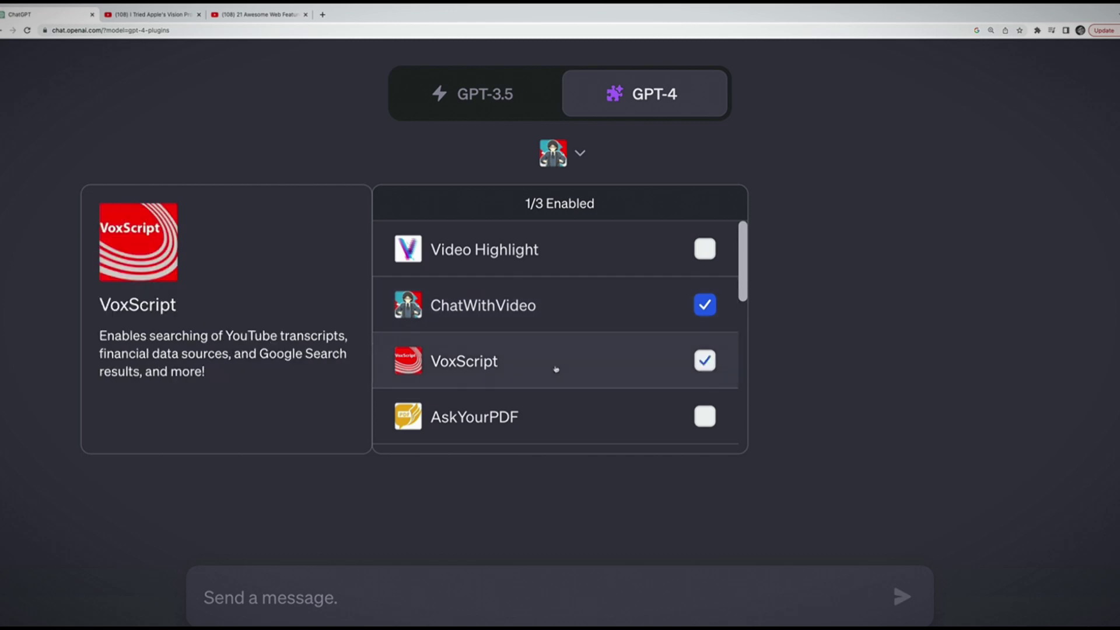
click(557, 363)
click(505, 256)
scroll(570, 294, down, 5)
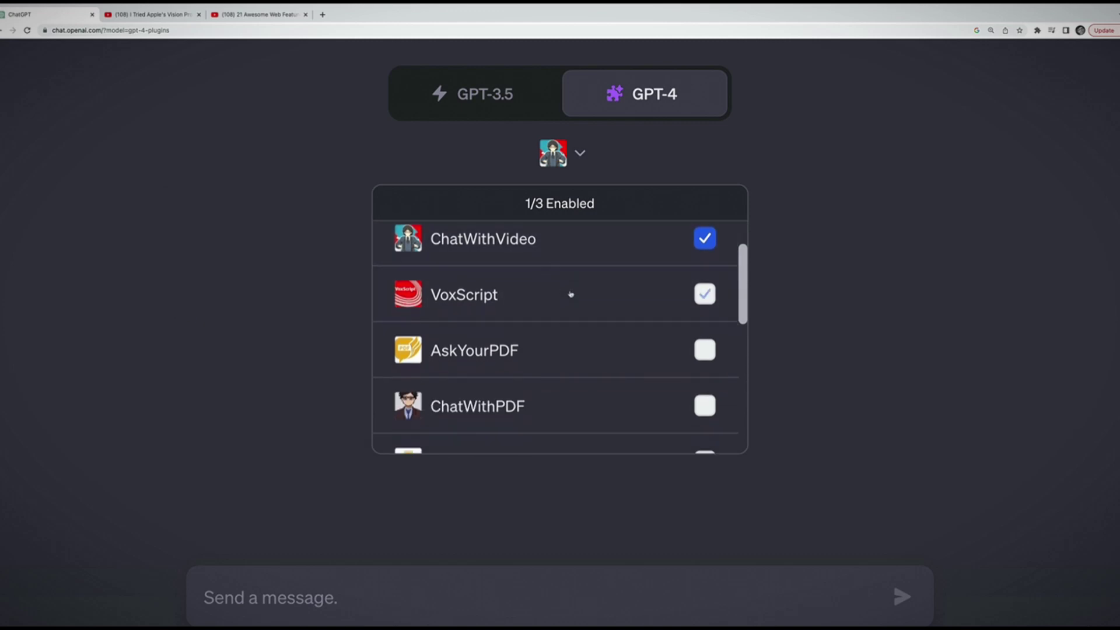
click(601, 368)
scroll(564, 323, down, 3)
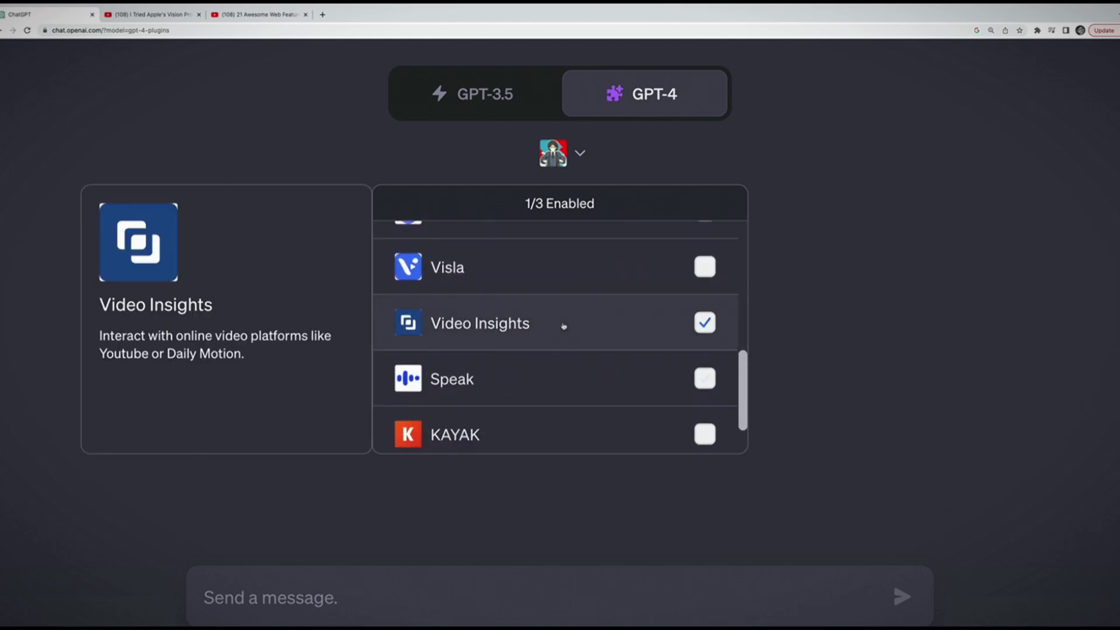
click(667, 355)
scroll(668, 352, up, 4)
scroll(667, 352, up, 5)
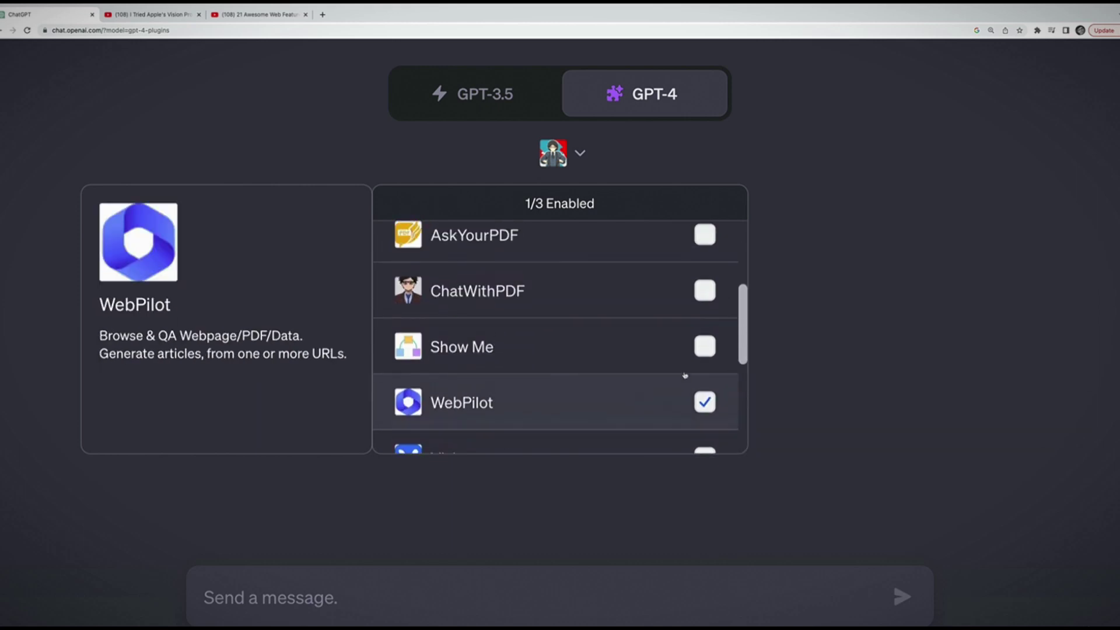
click(822, 292)
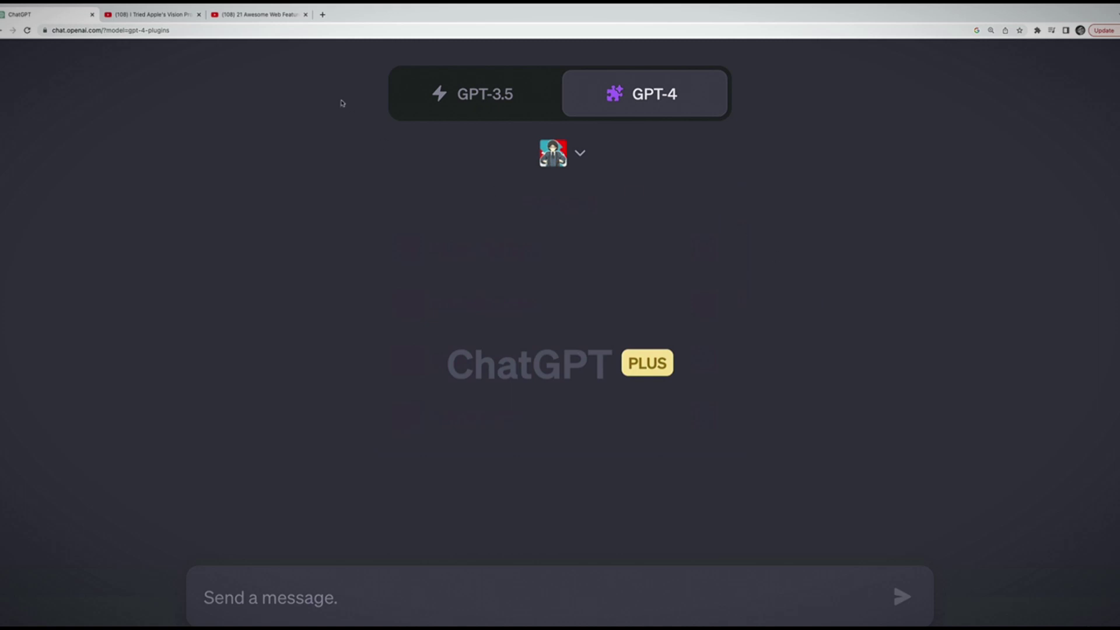
Copy the 21 Awesome Web Features video's web address from its YouTube tab.
click(260, 18)
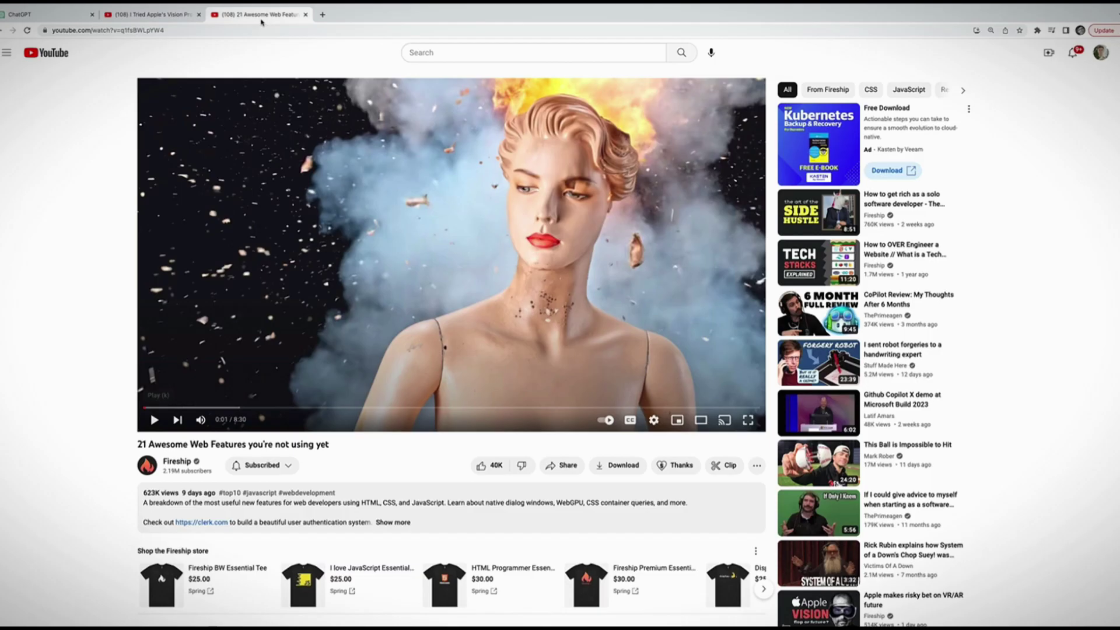
scroll(212, 366, up, 5)
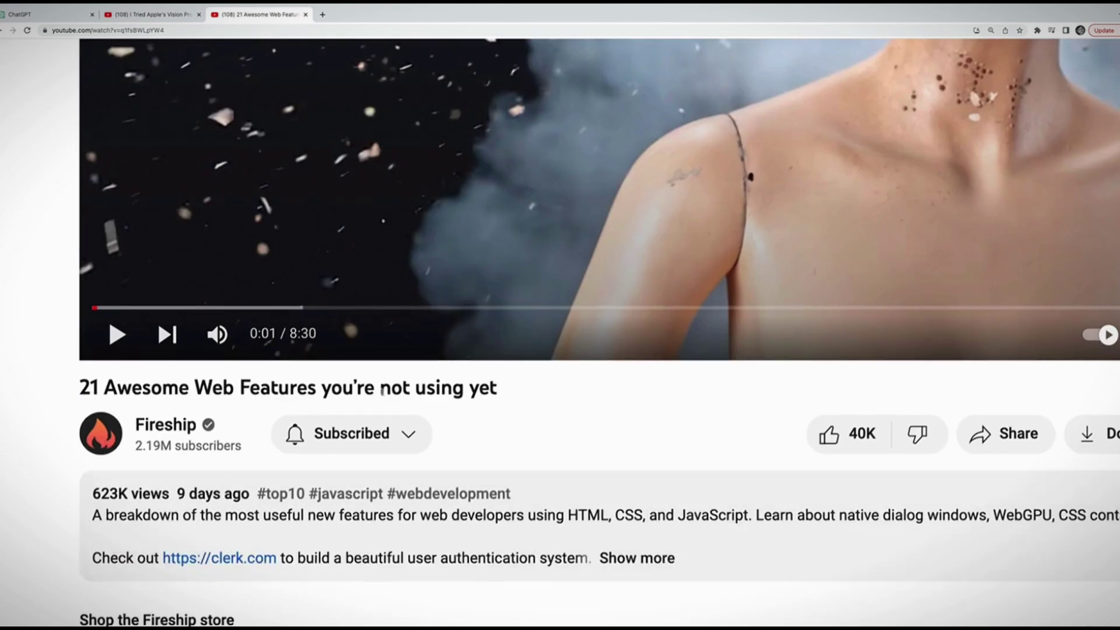
scroll(212, 366, down, 4)
click(456, 29)
key(ctrl+c)
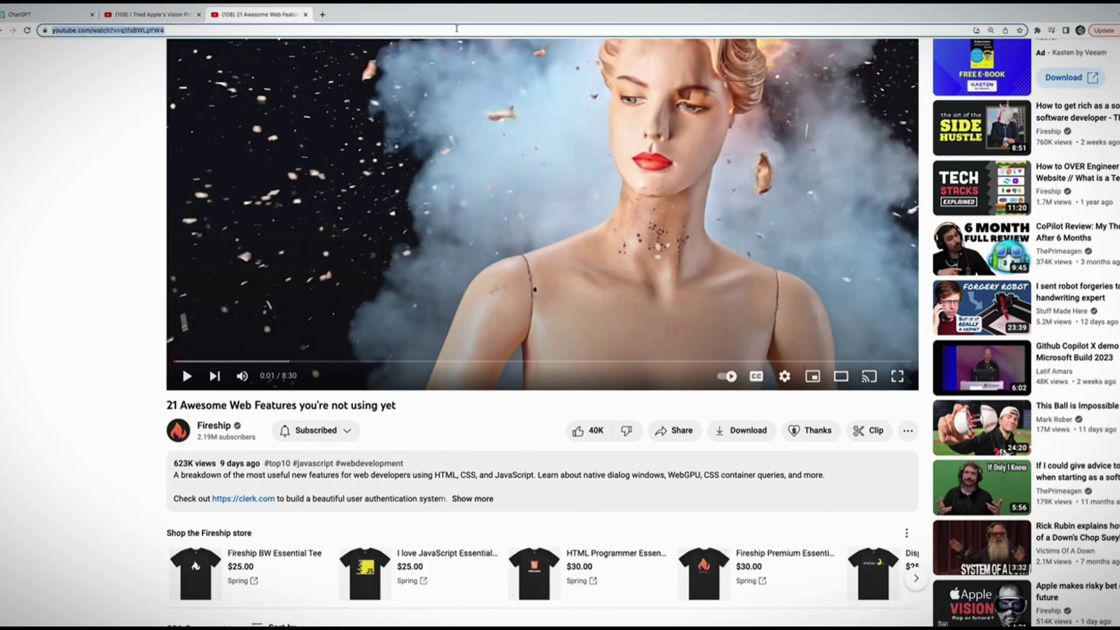
click(66, 18)
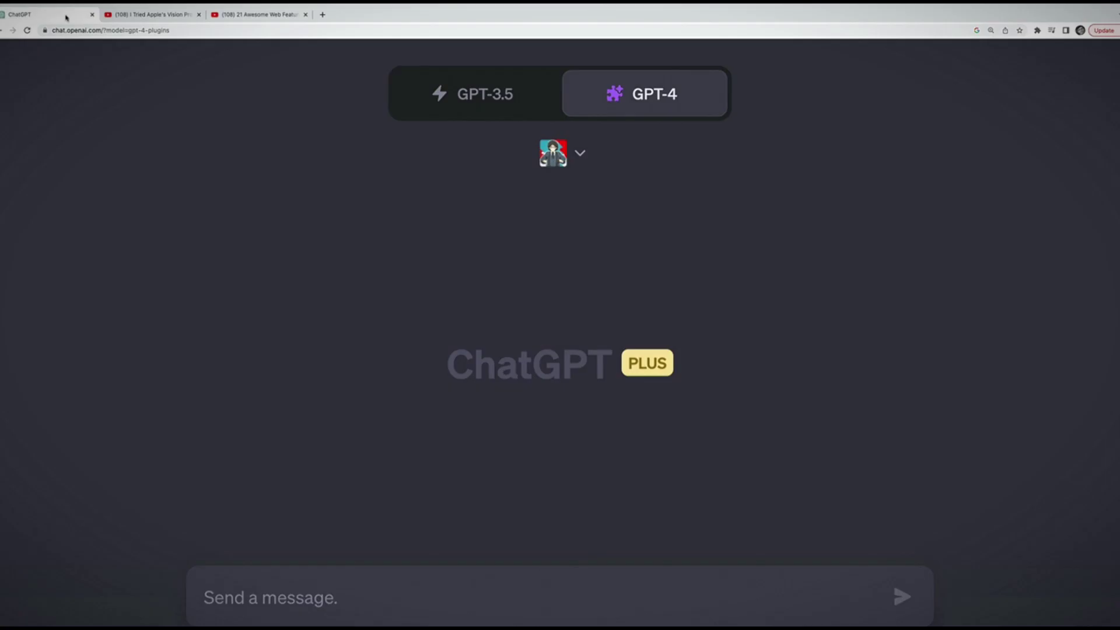
Send 'Summarize this youtuve video:' followed by the pasted web features video link.
click(349, 595)
text(Summarize this yout)
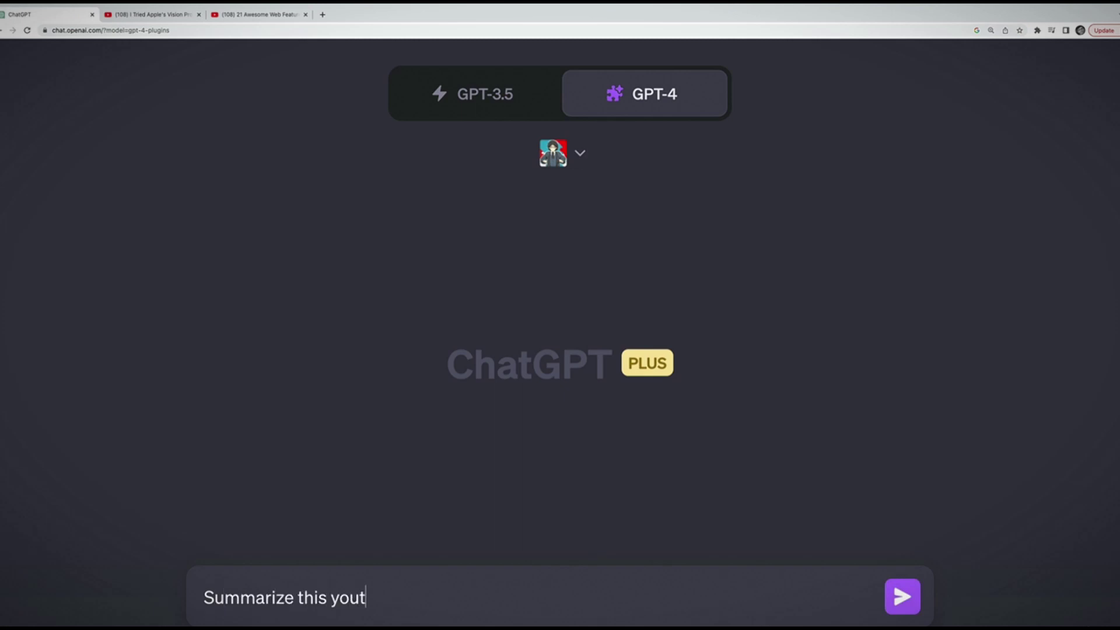
text(uve)
text( video:)
key(ctrl+v)
key(Return)
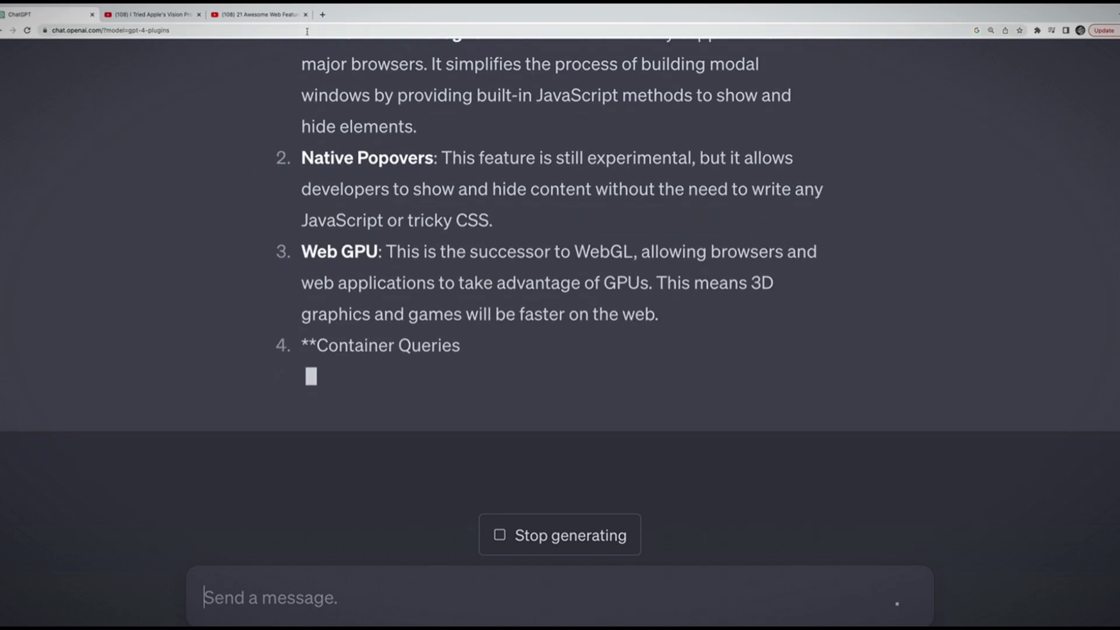
Skip through the web features video to the dialog demo and later features for comparison.
click(279, 18)
drag(220, 362, 274, 361)
scroll(274, 361, up, 2)
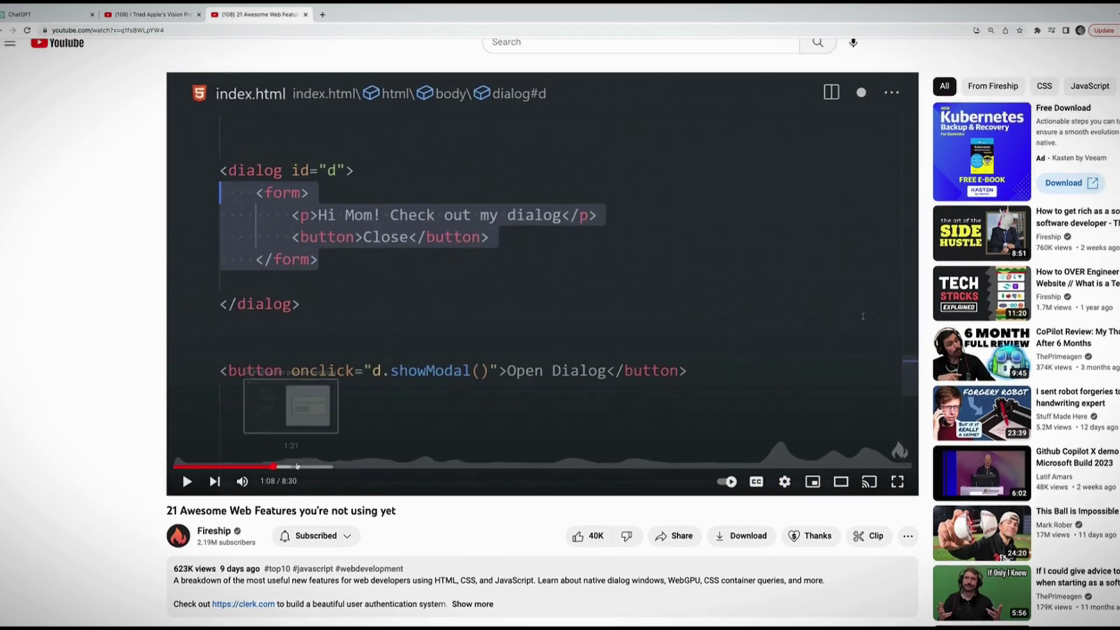
drag(243, 466, 357, 466)
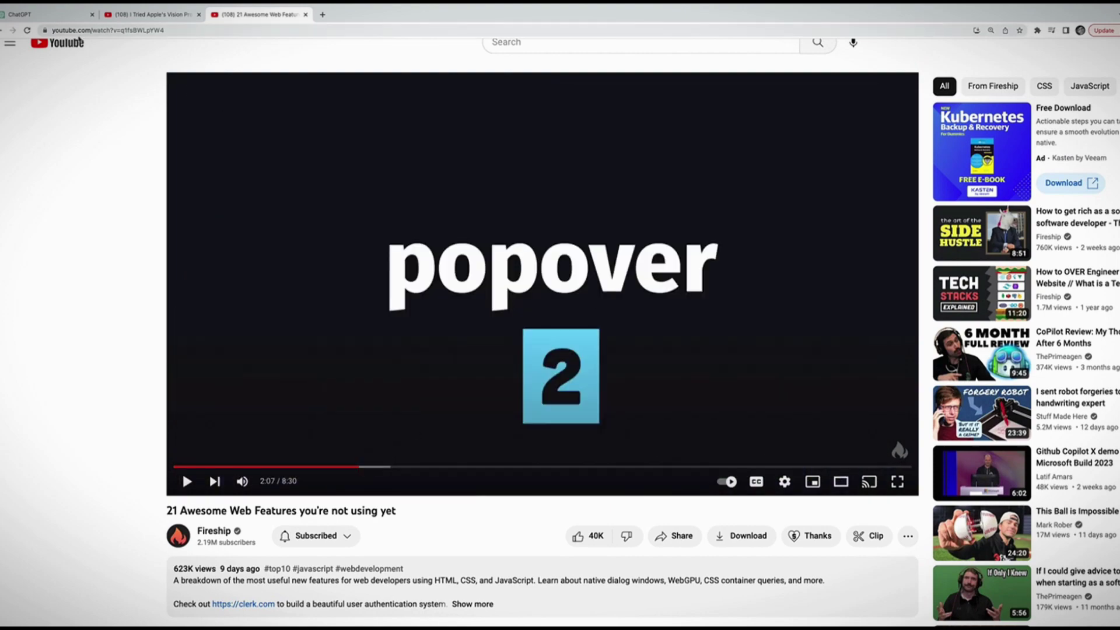
Read through the generated ten-feature summary, including Native HTML Dialogue and Deep Copy.
click(55, 14)
scroll(436, 322, up, 5)
scroll(443, 322, down, 4)
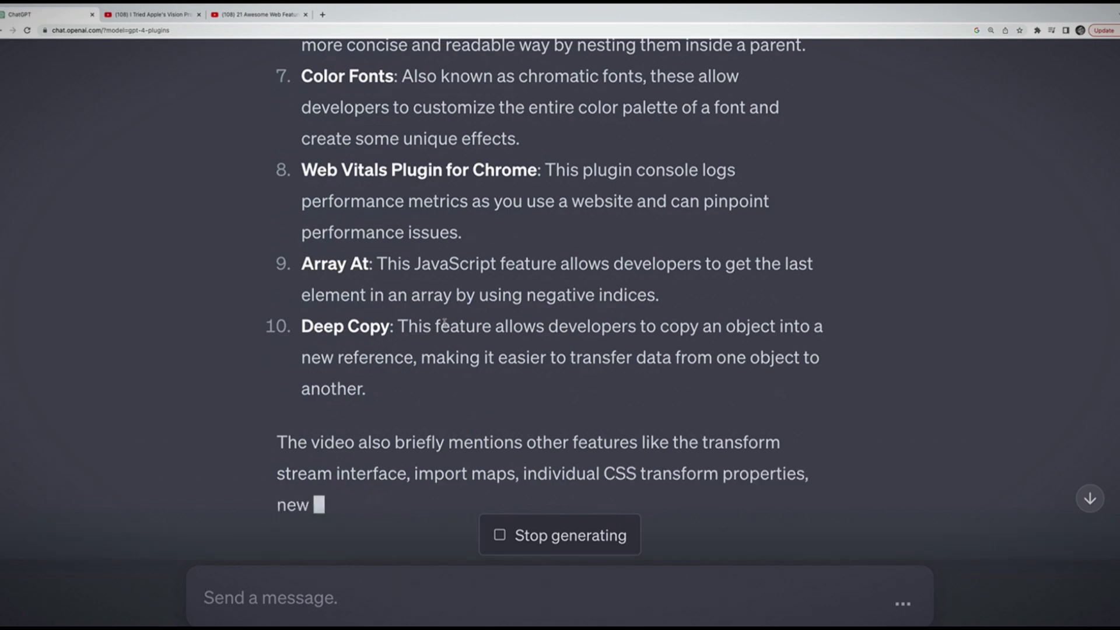
scroll(444, 323, up, 6)
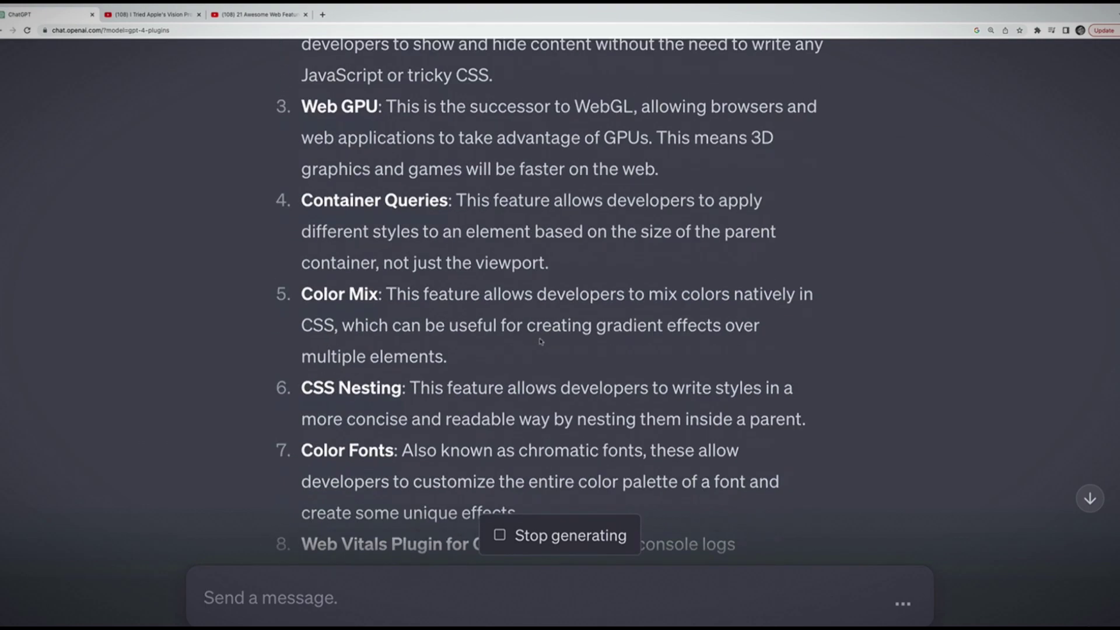
scroll(540, 341, down, 5)
scroll(610, 306, up, 2)
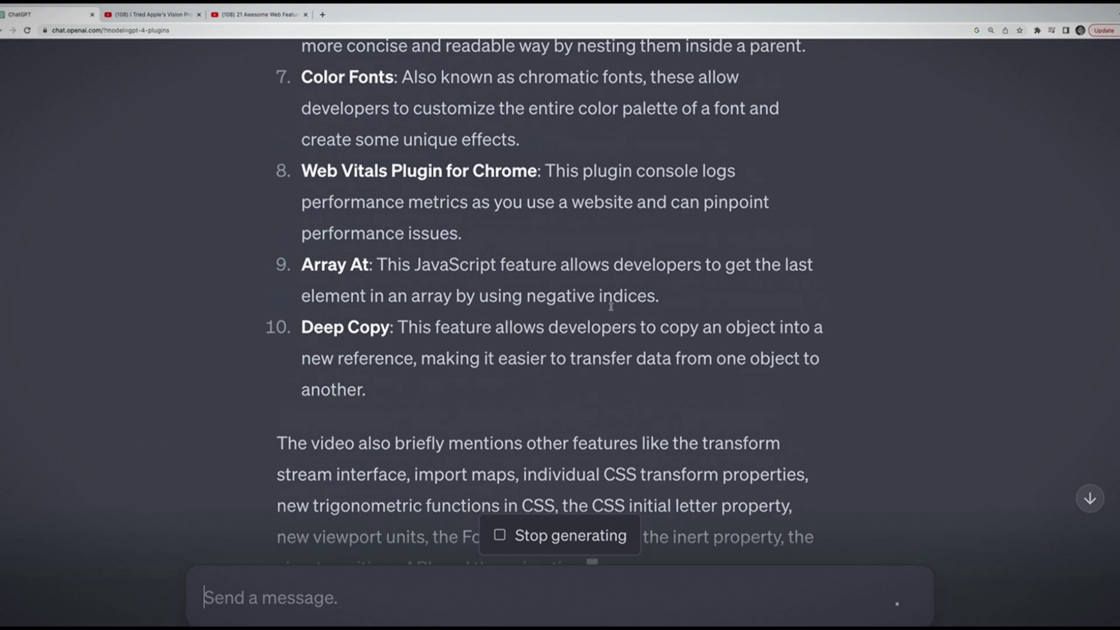
scroll(611, 306, up, 15)
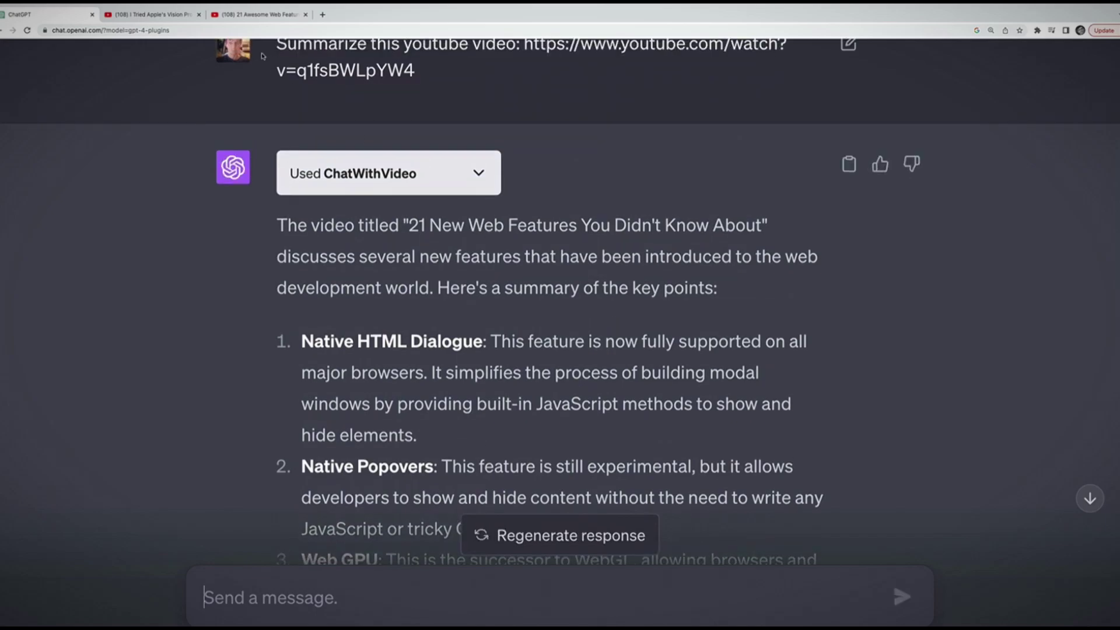
Copy the 'I Tried Apple's Vision Pro' video's web address and look over its page.
click(163, 13)
click(224, 29)
key(ctrl+c)
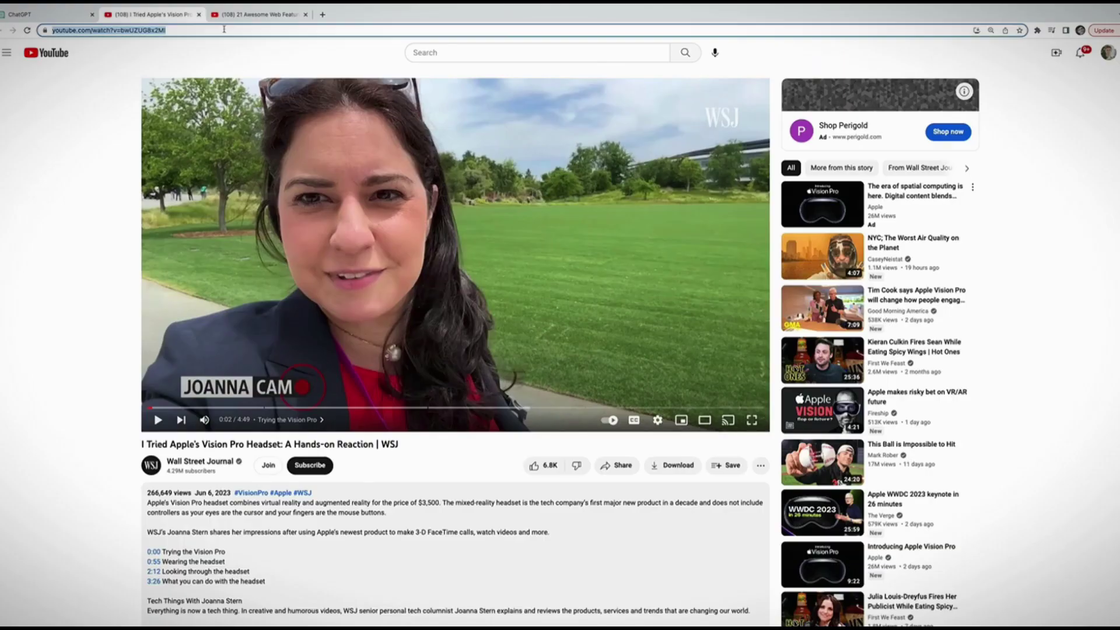
scroll(255, 440, up, 5)
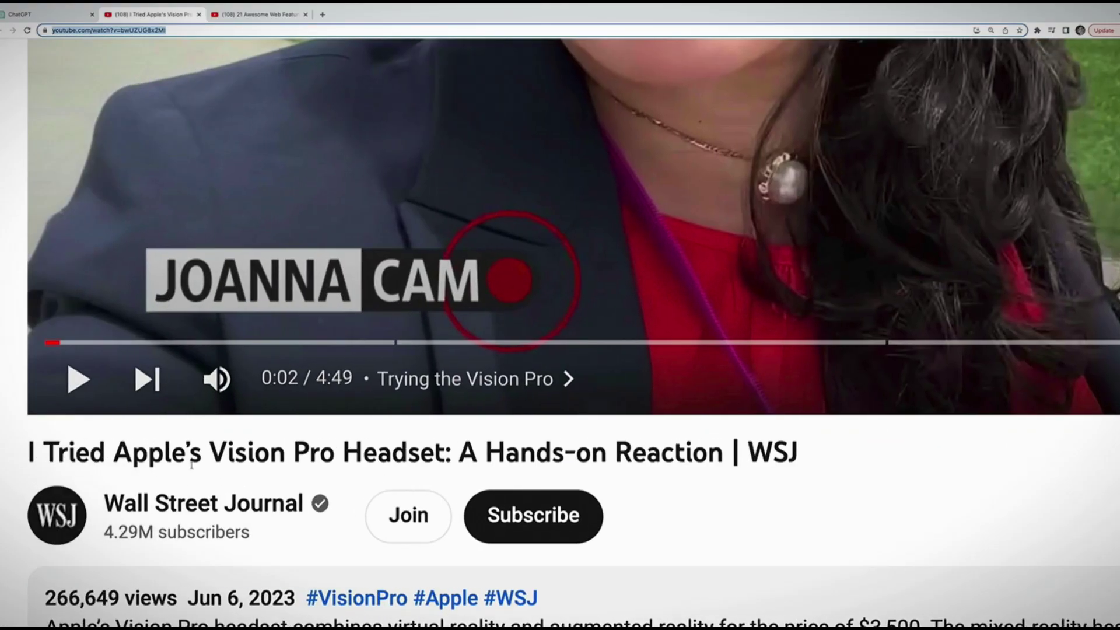
scroll(294, 460, down, 5)
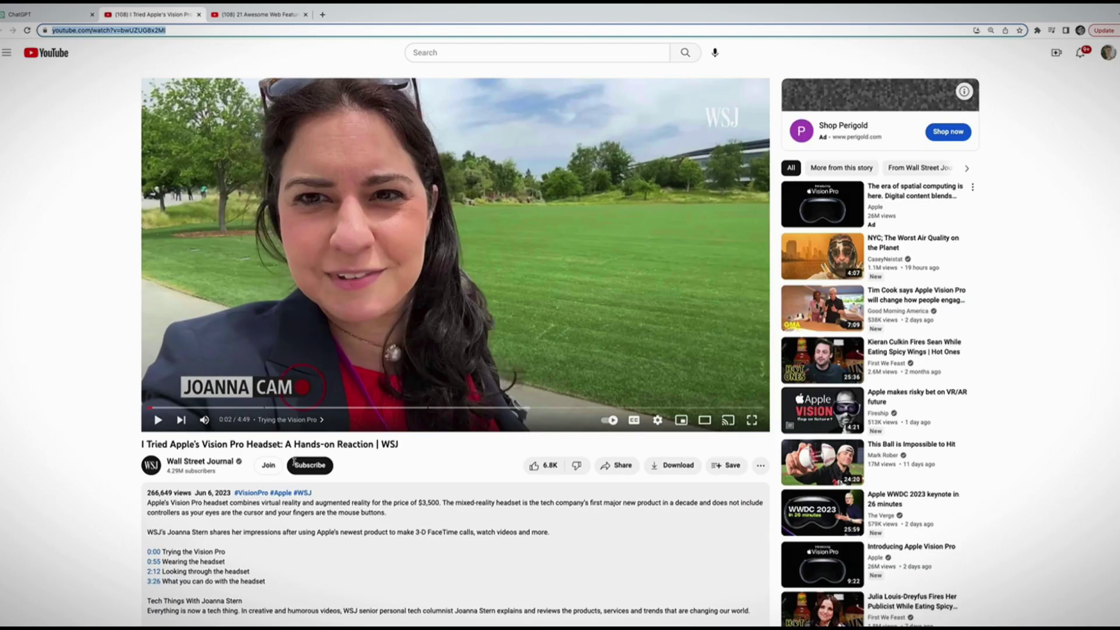
scroll(212, 281, up, 5)
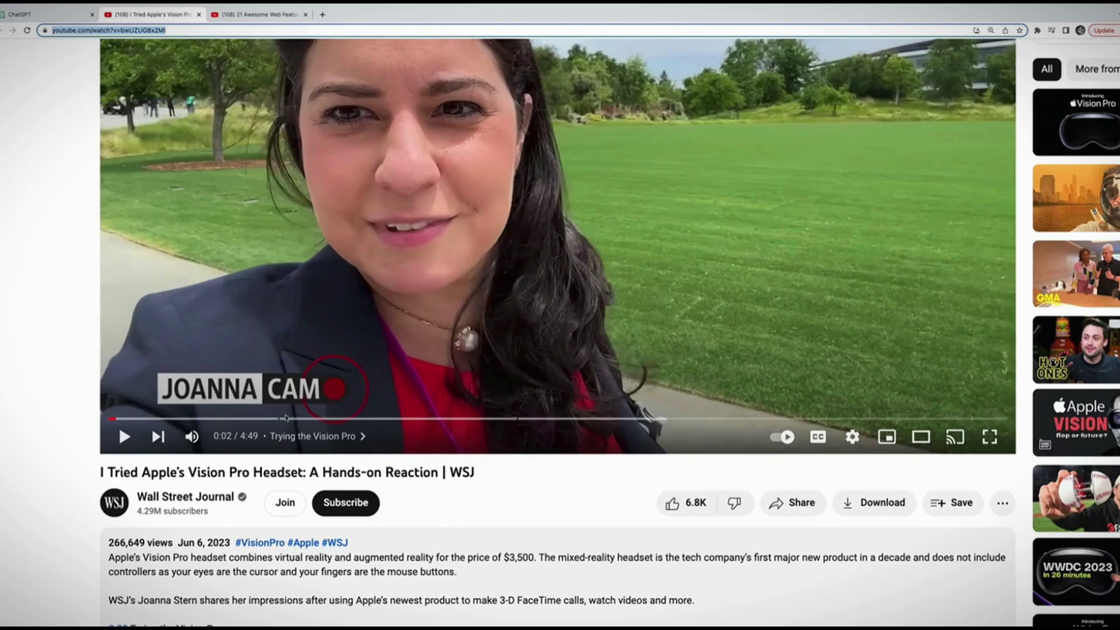
scroll(337, 328, up, 2)
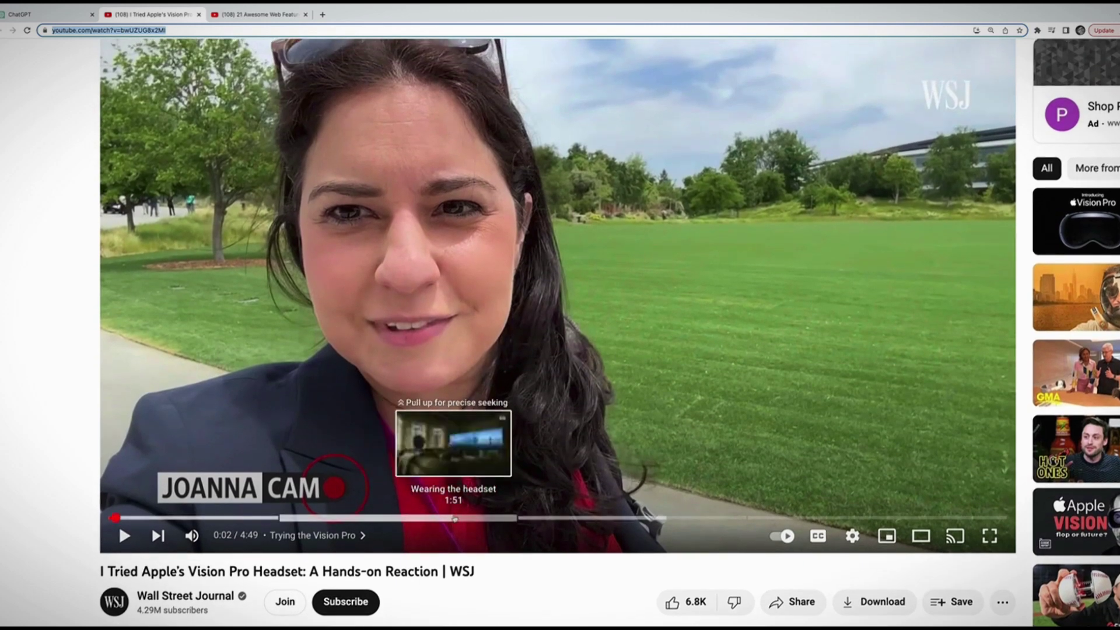
scroll(532, 548, up, 1)
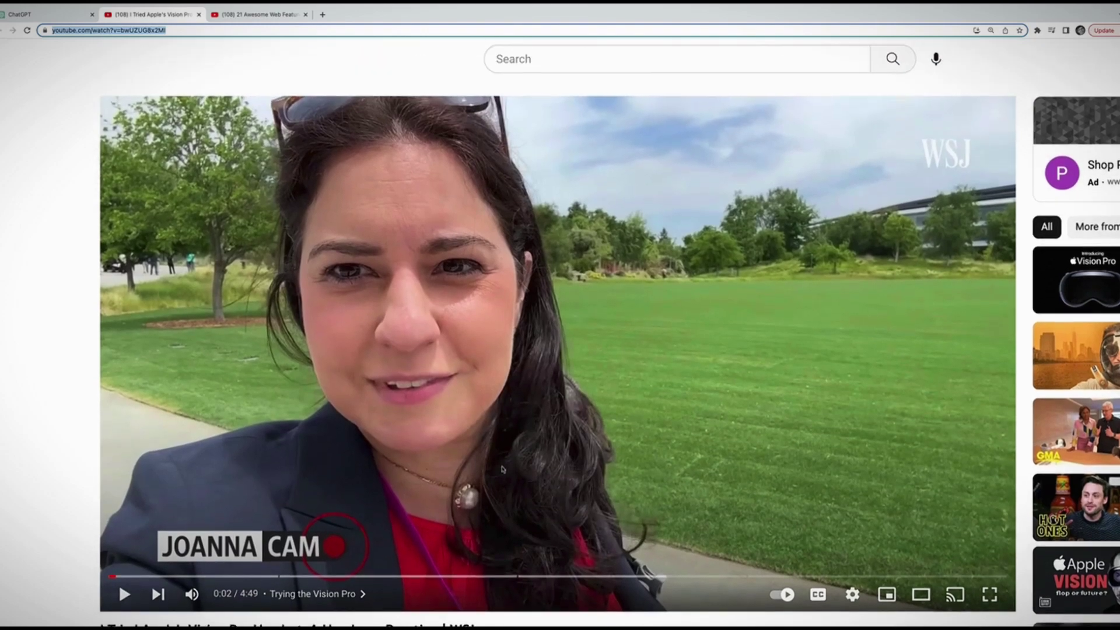
scroll(504, 470, down, 2)
Ask 'What's this video about?' with the Vision Pro video link pasted after it.
click(74, 17)
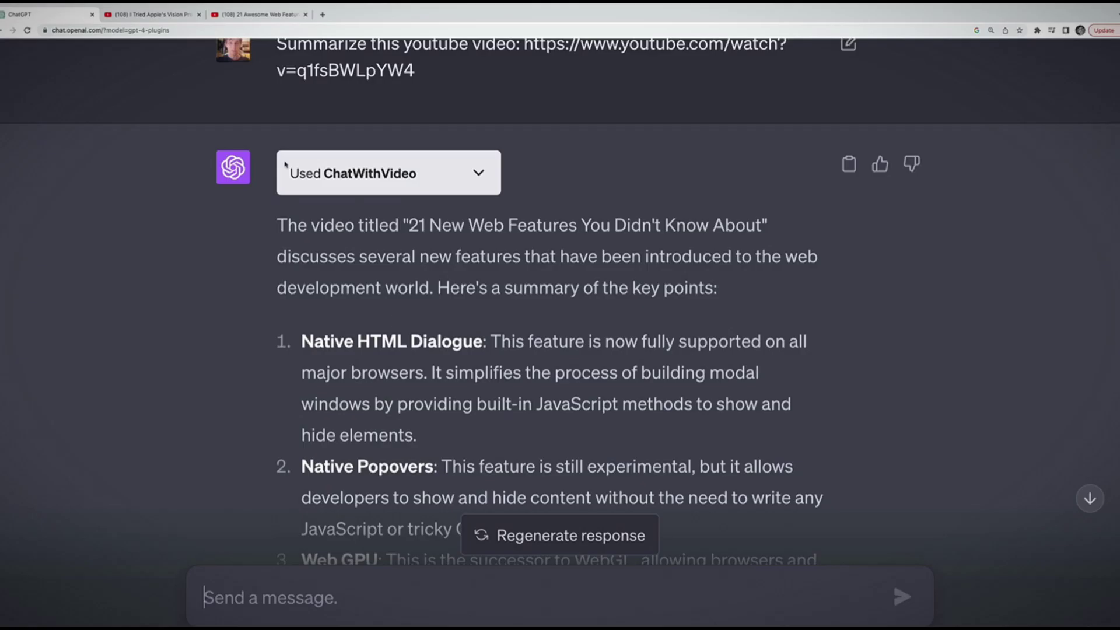
scroll(332, 591, down, 10)
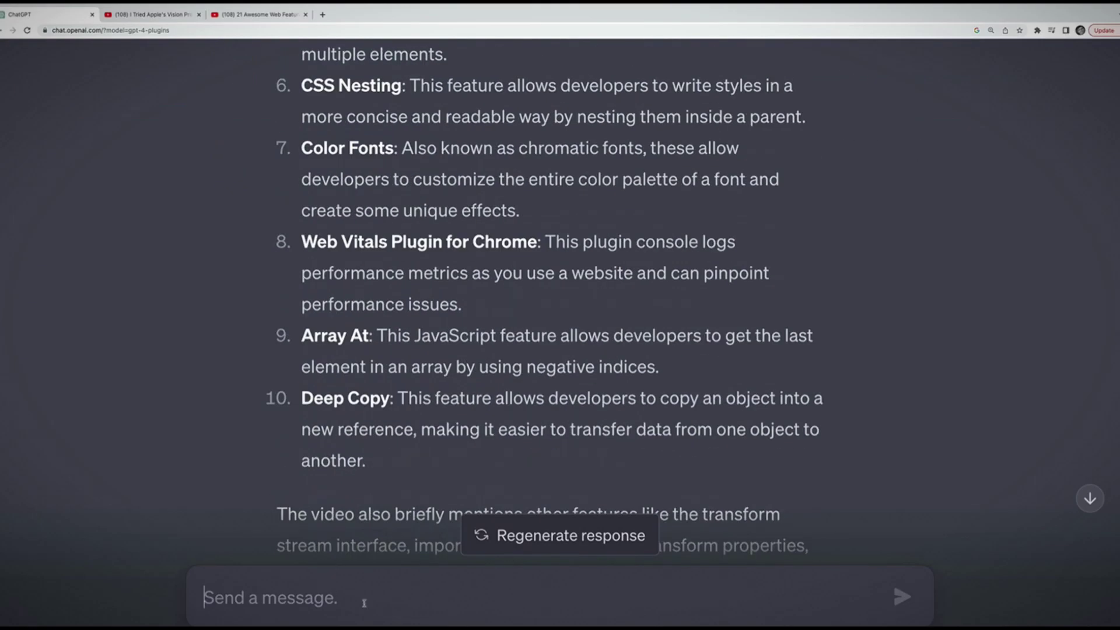
text(What's tehi)
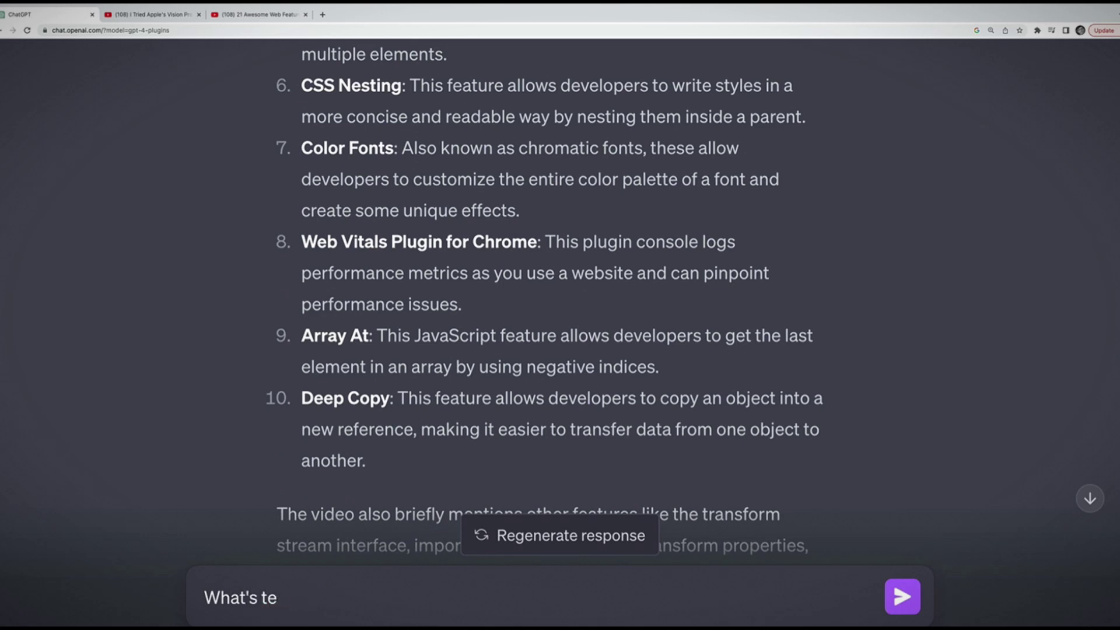
key(BackSpace)
text(his video about?)
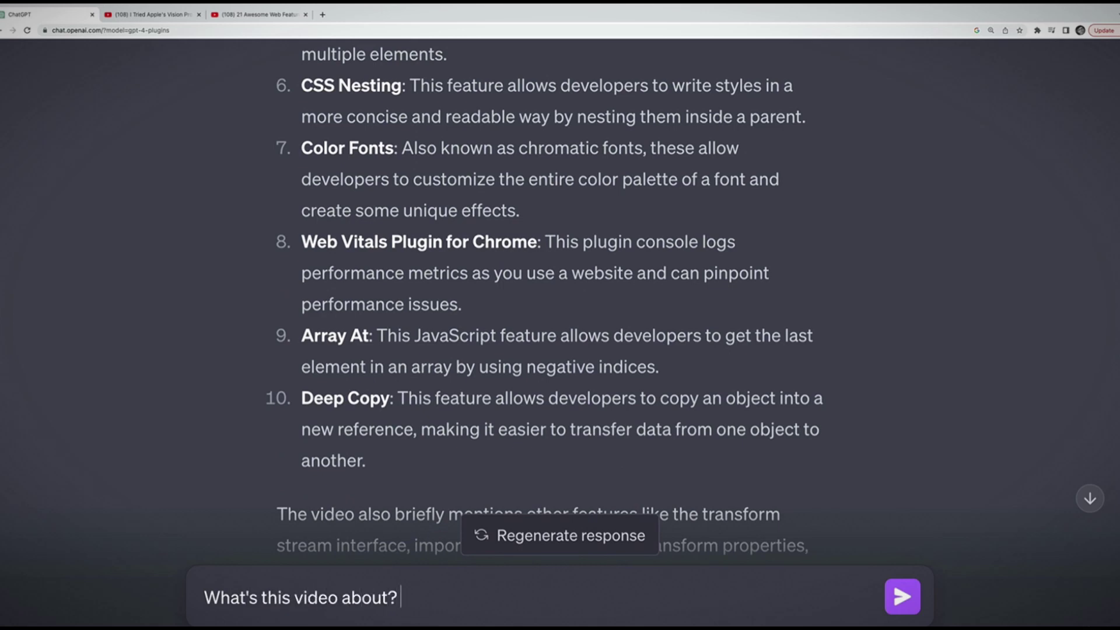
key(ctrl+v)
key(Return)
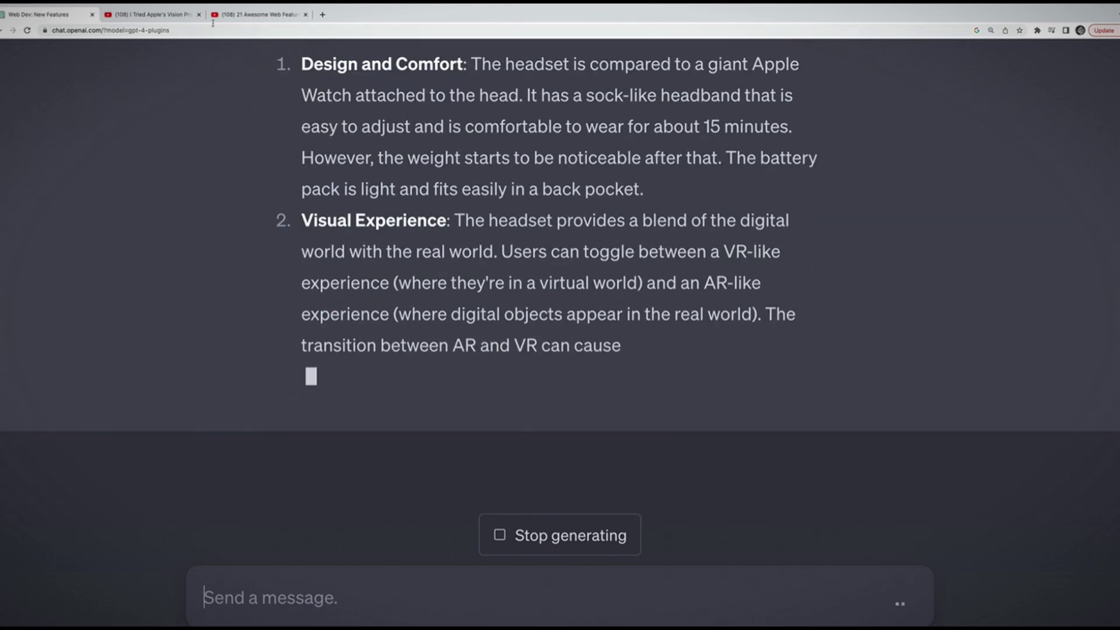
Skip the Vision Pro video to 0:23 and the headset-wearing part, then check the reply.
click(182, 17)
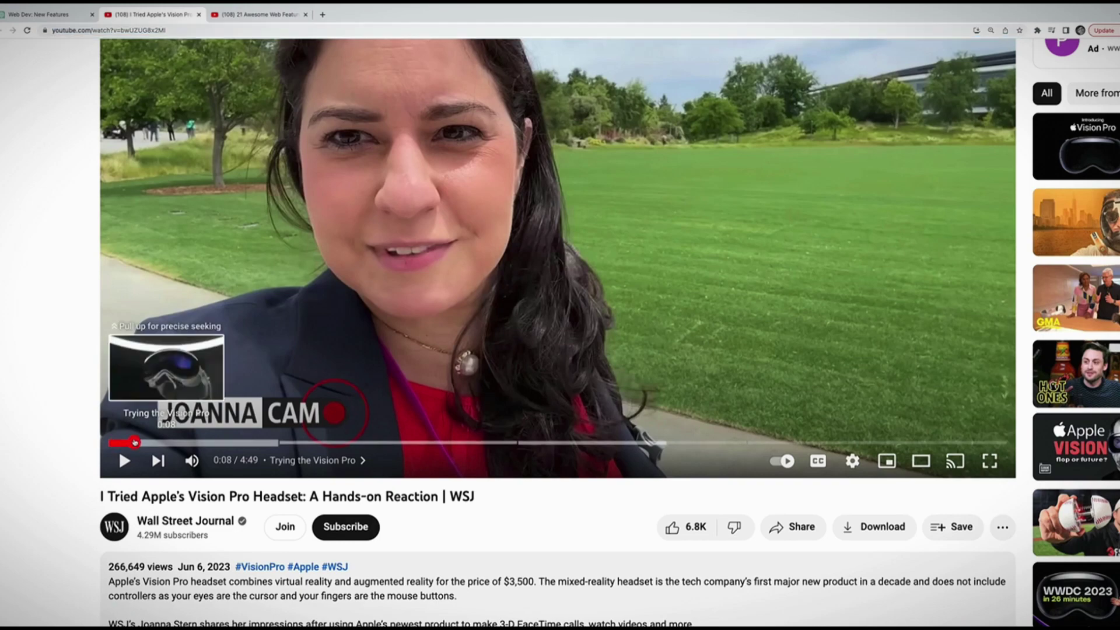
drag(175, 443, 263, 444)
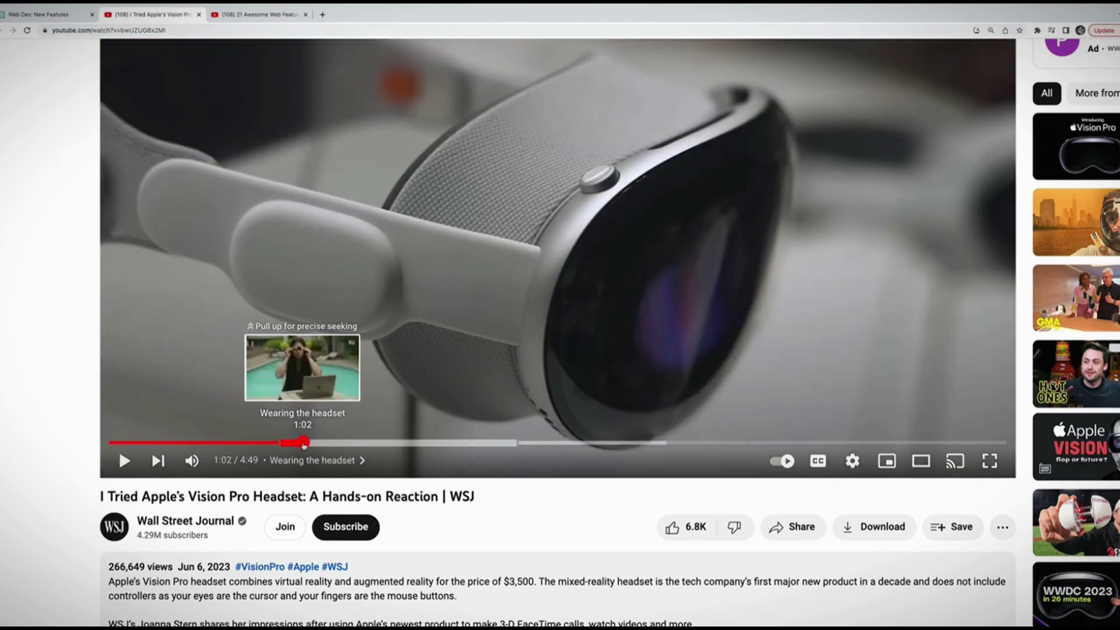
click(299, 444)
scroll(499, 195, up, 2)
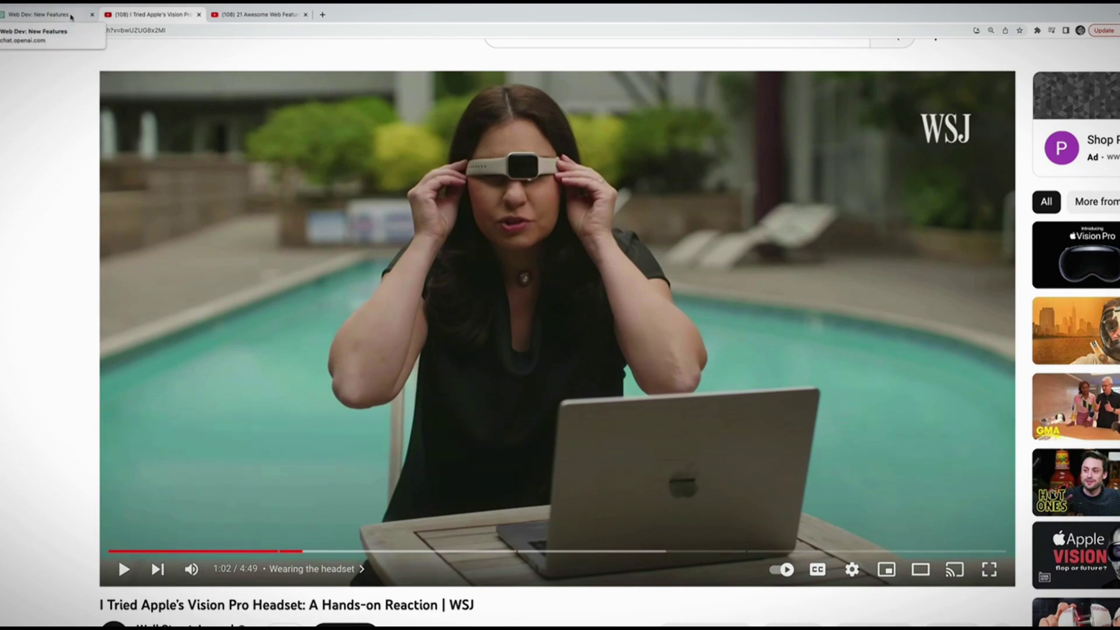
click(70, 16)
scroll(505, 239, up, 4)
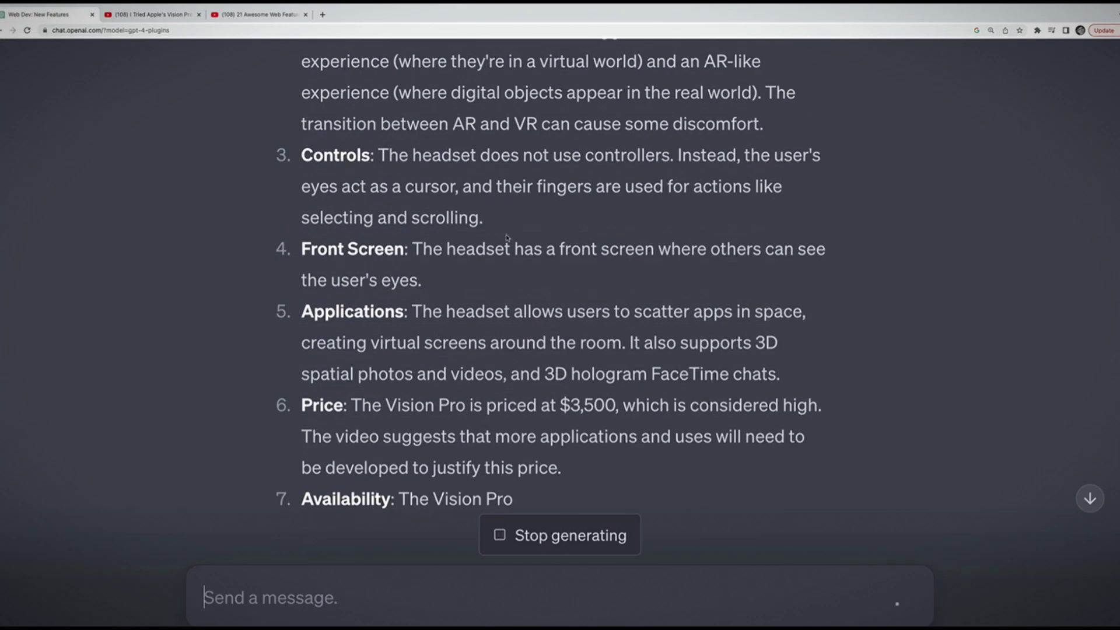
scroll(505, 239, up, 1)
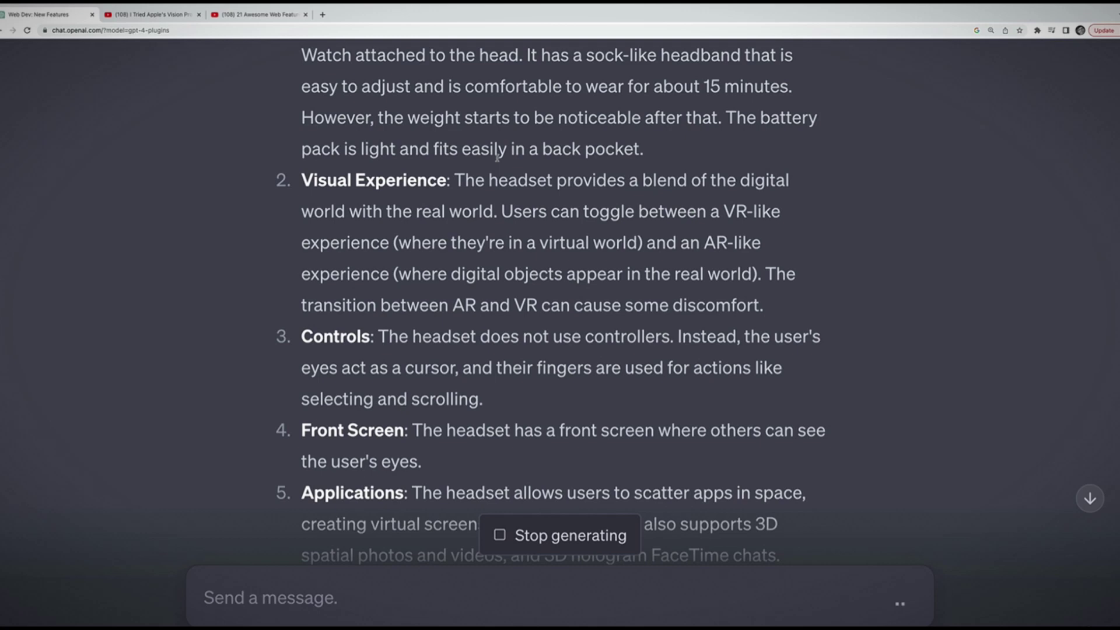
scroll(497, 156, up, 3)
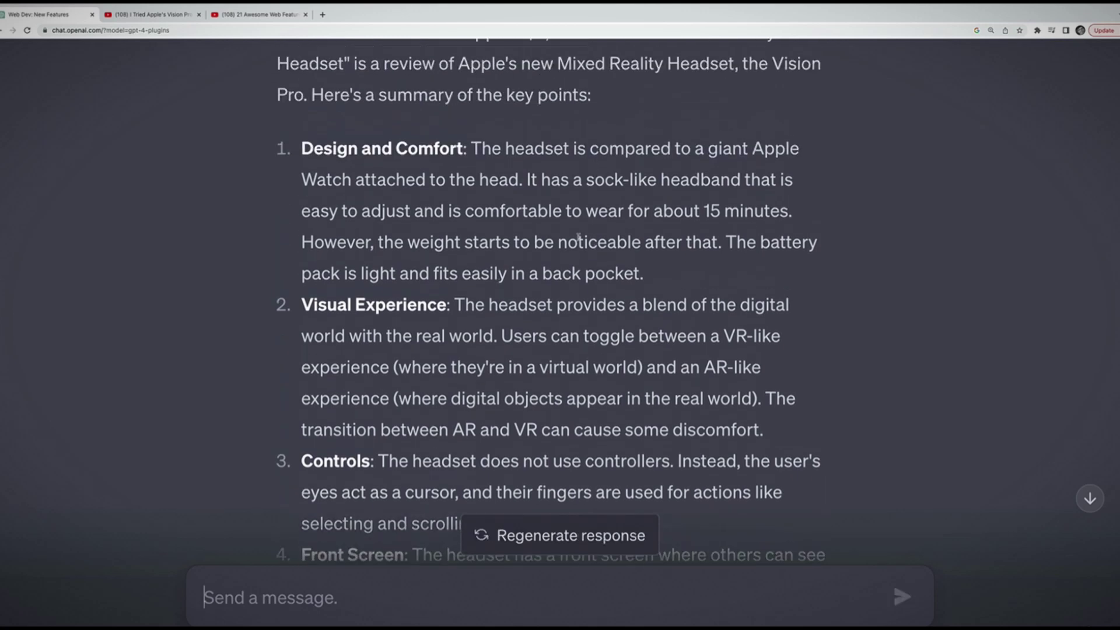
scroll(662, 160, down, 1)
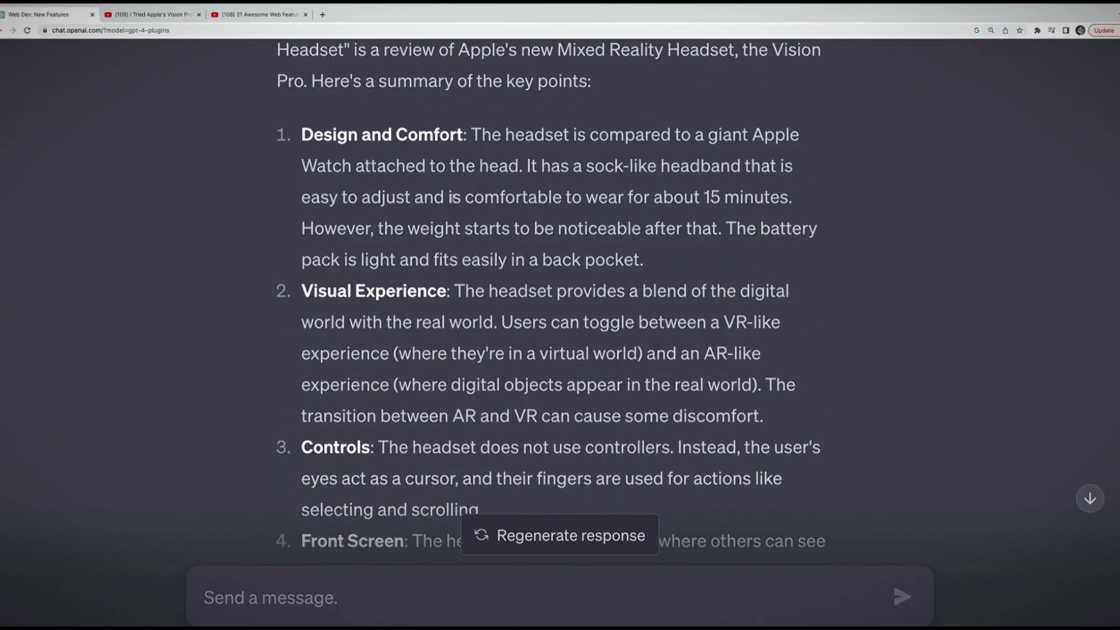
drag(453, 197, 780, 199)
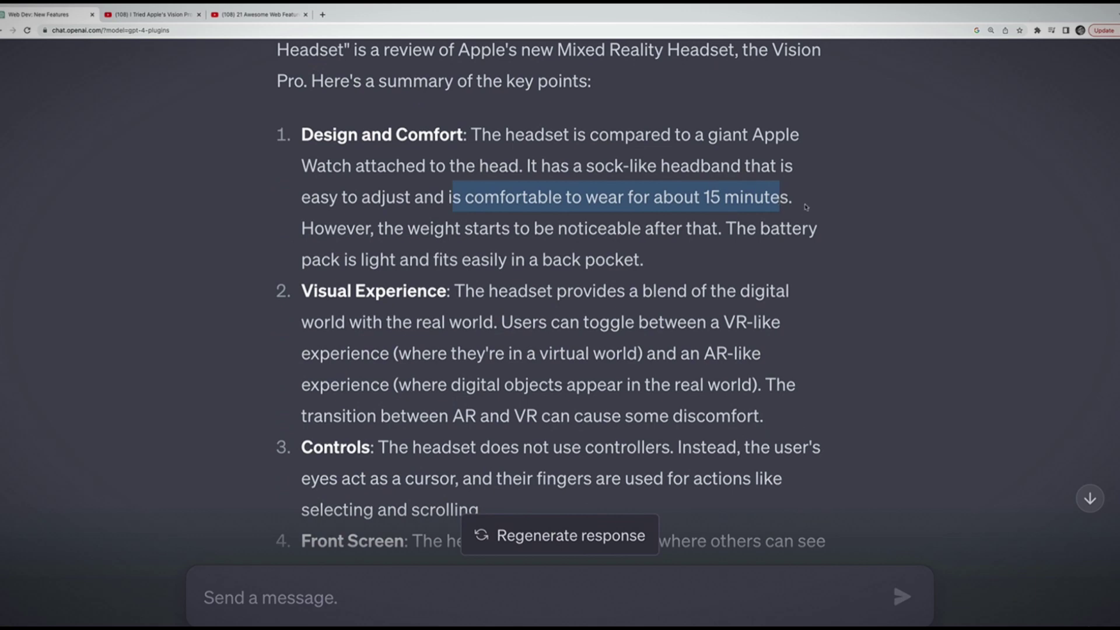
scroll(805, 207, down, 1)
drag(378, 221, 634, 213)
scroll(667, 246, down, 7)
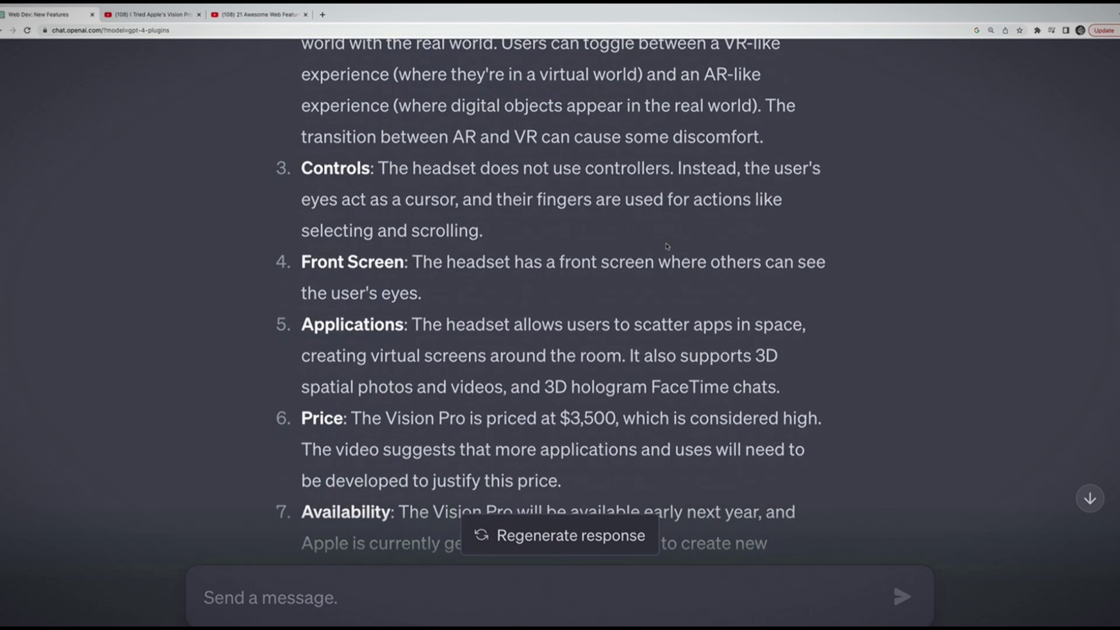
scroll(667, 243, down, 3)
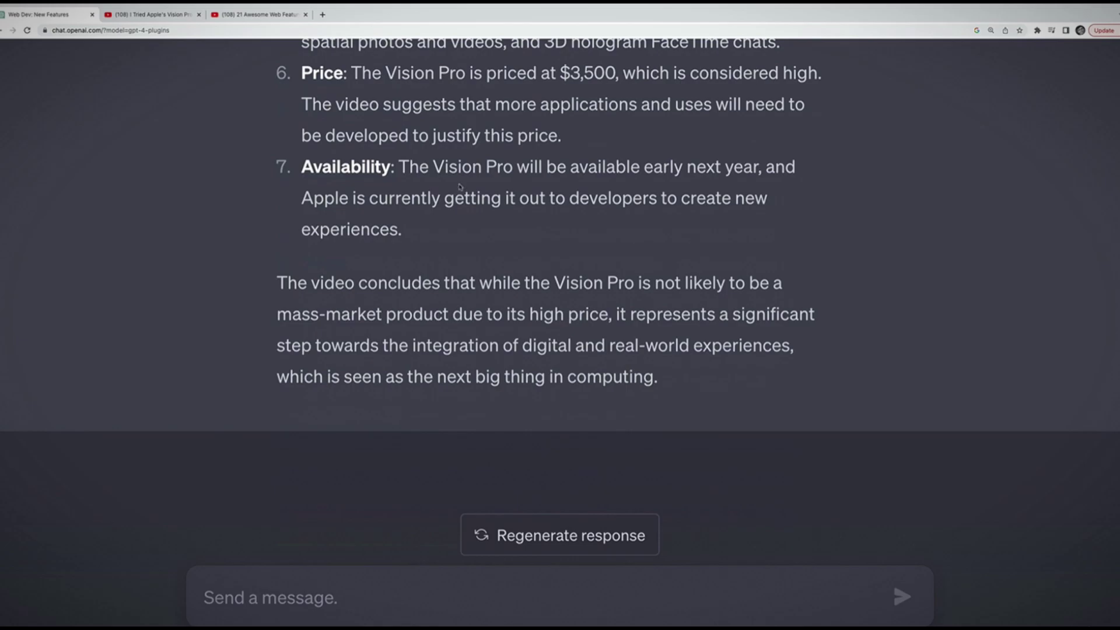
click(258, 14)
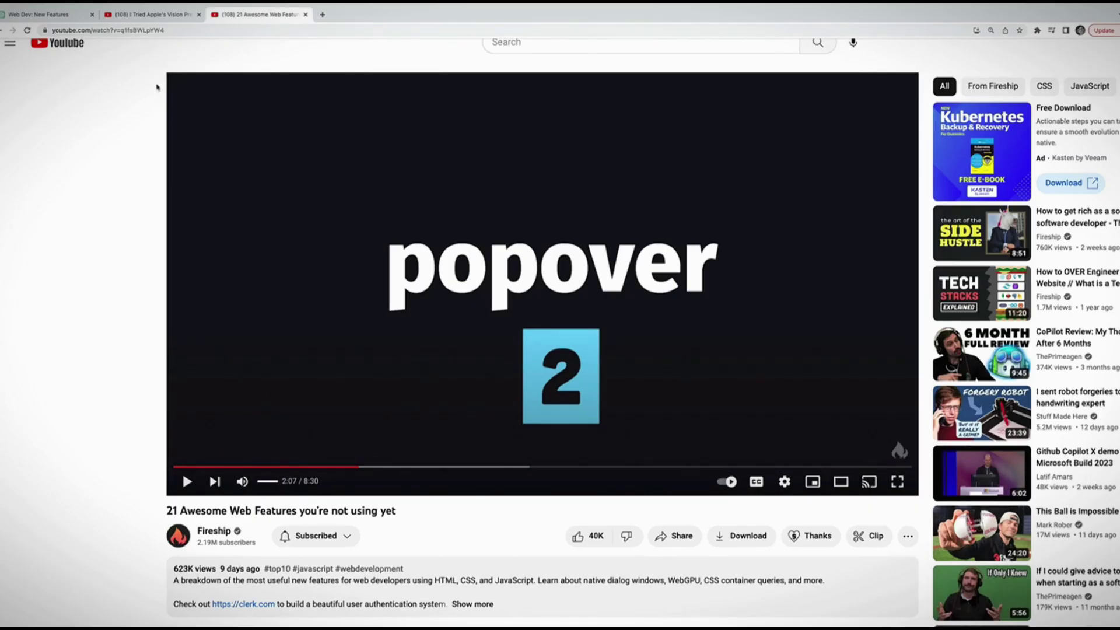
click(154, 15)
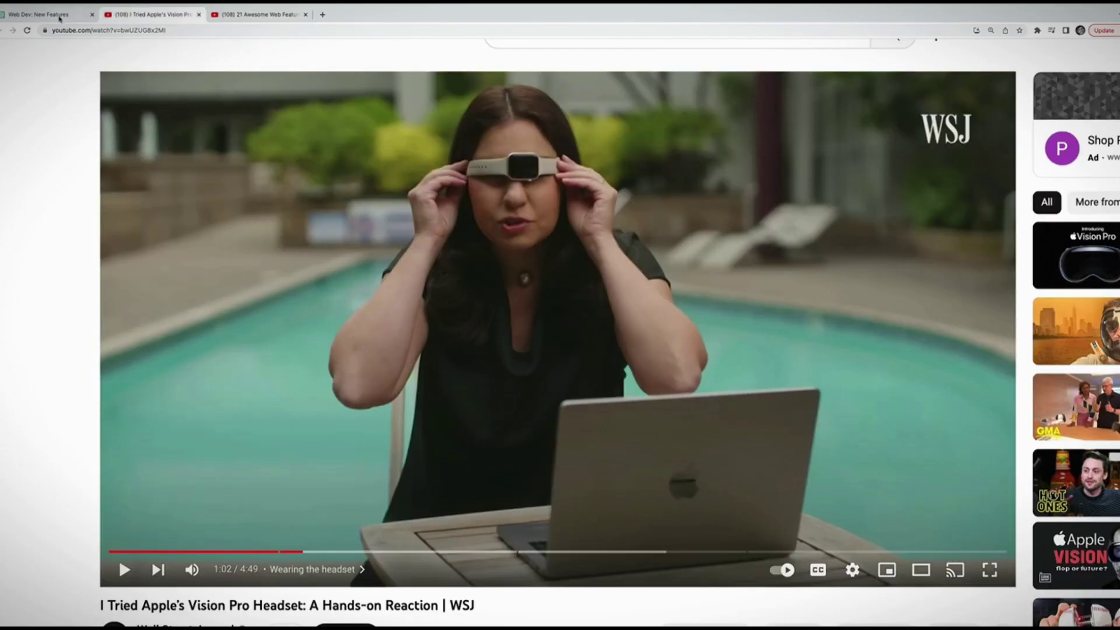
click(62, 16)
scroll(420, 291, up, 15)
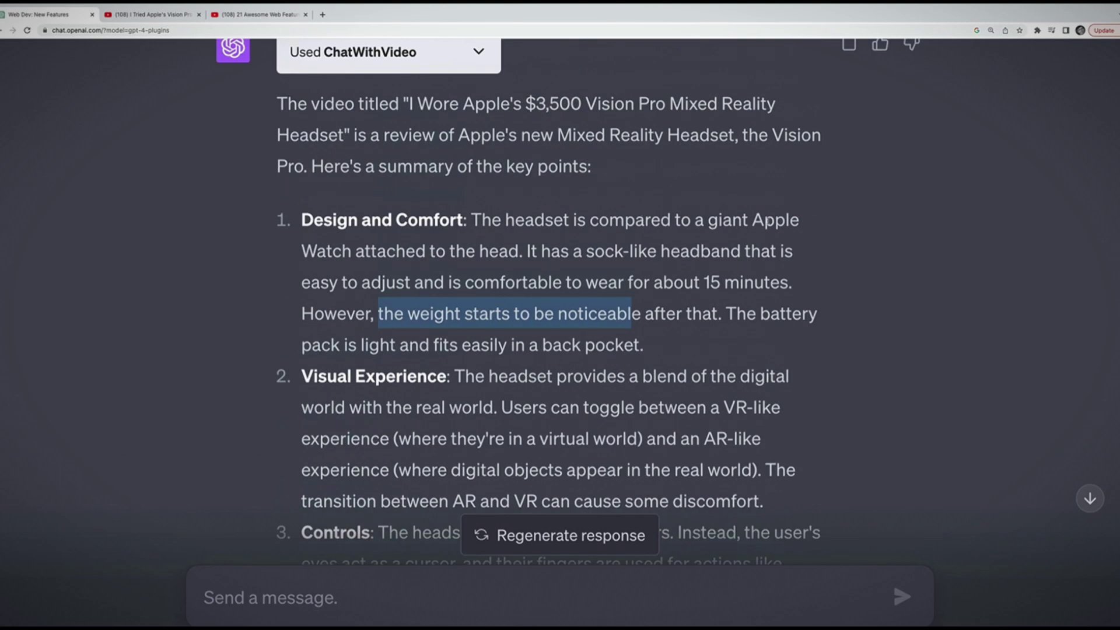
triple_click(775, 220)
scroll(774, 338, up, 3)
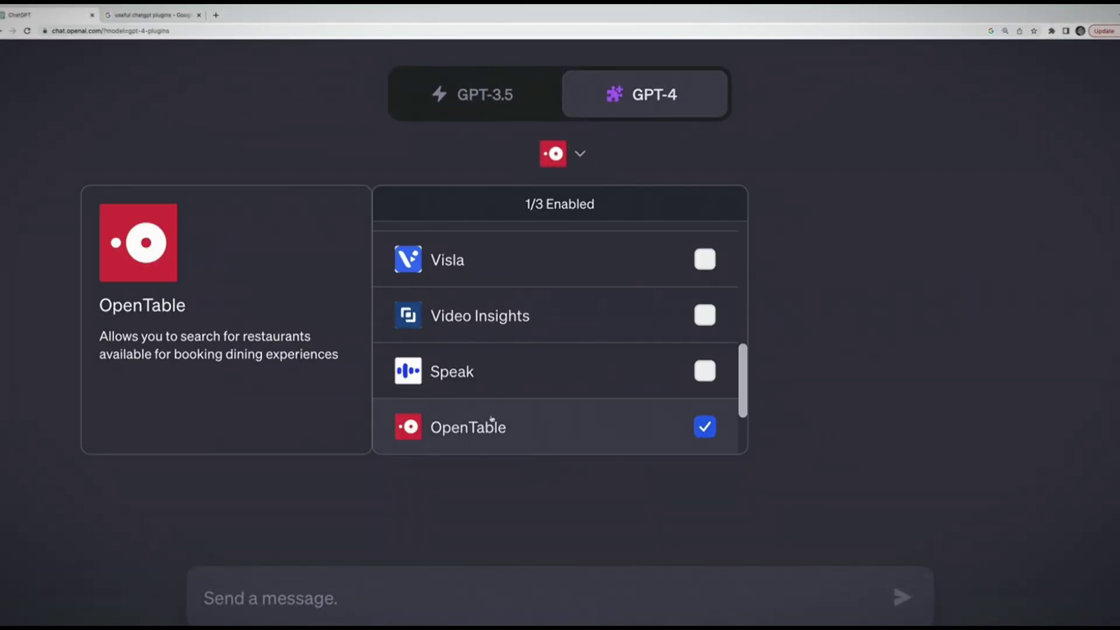
Review the Video Insights description and close the plugin list with only OpenTable enabled.
scroll(628, 435, down, 1)
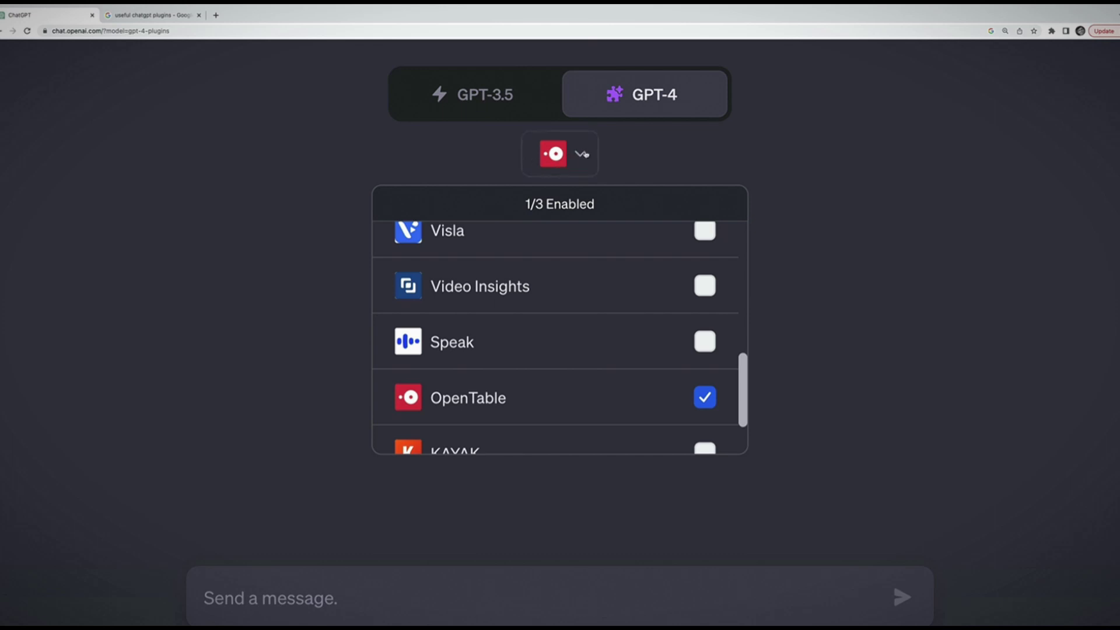
click(598, 286)
scroll(597, 350, up, 3)
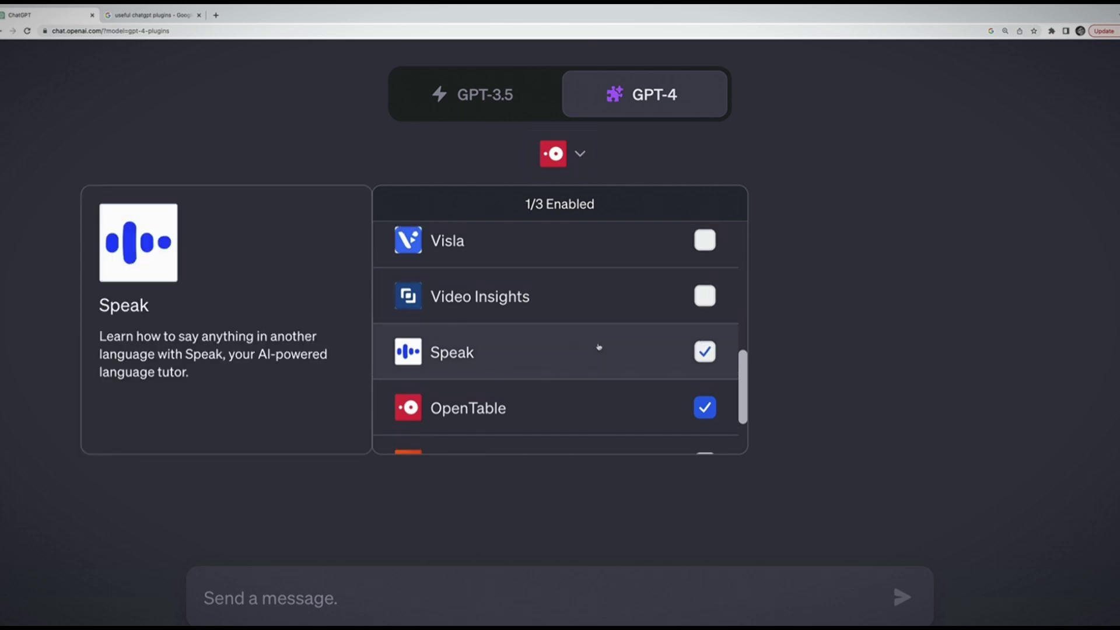
scroll(646, 317, up, 2)
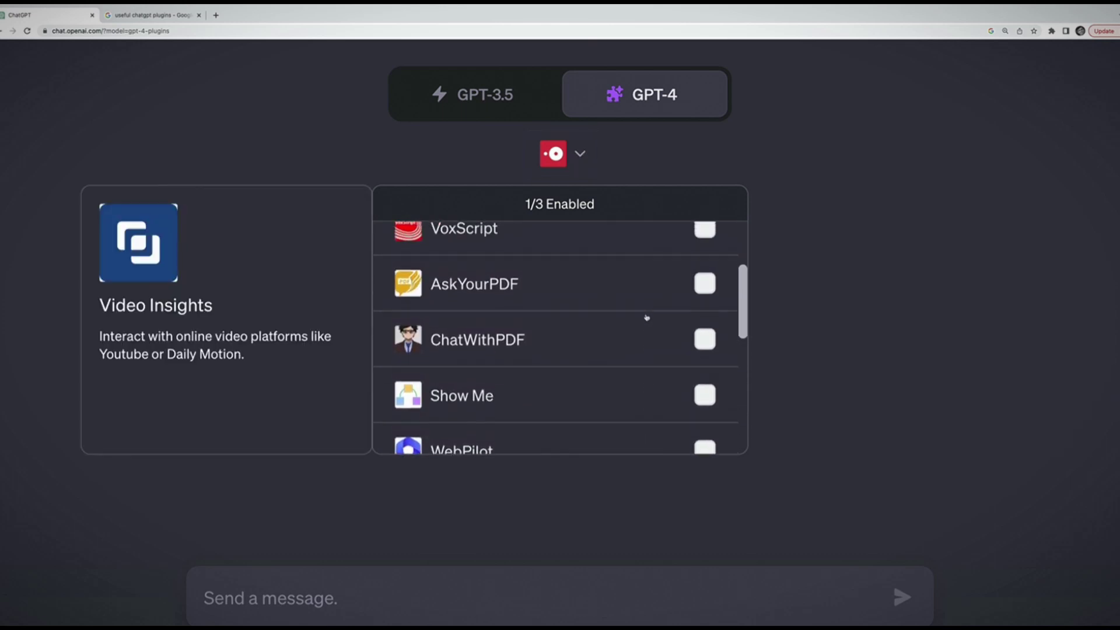
scroll(646, 317, down, 6)
mouse_move(642, 389)
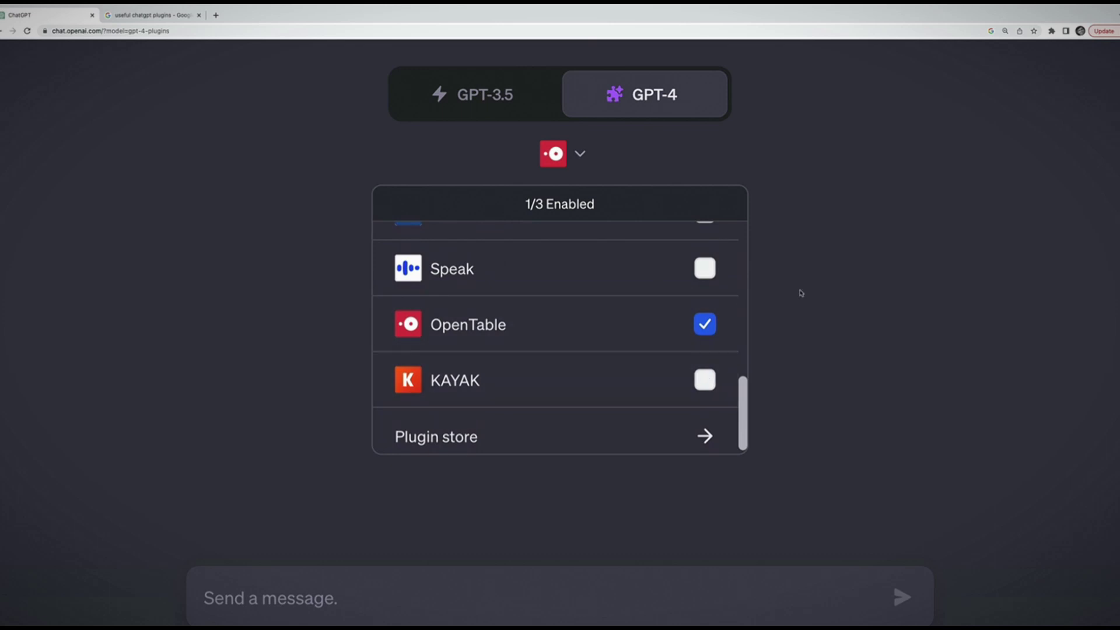
click(813, 340)
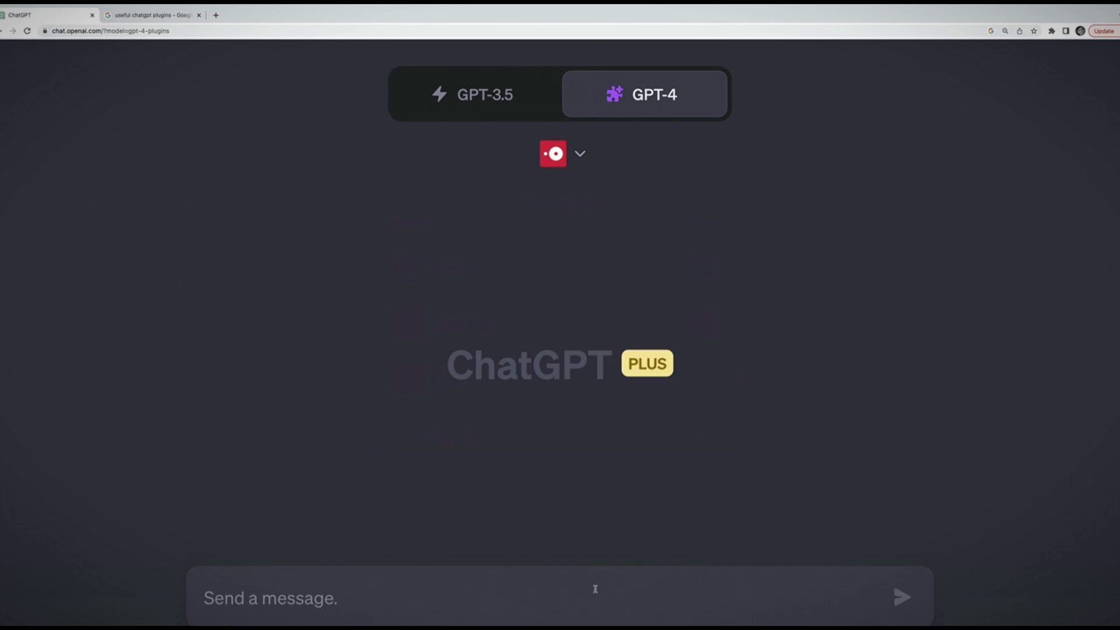
Ask 'how does this plugin work?' to get OpenTable's search parameters explained.
click(595, 589)
text(how does this plugin w)
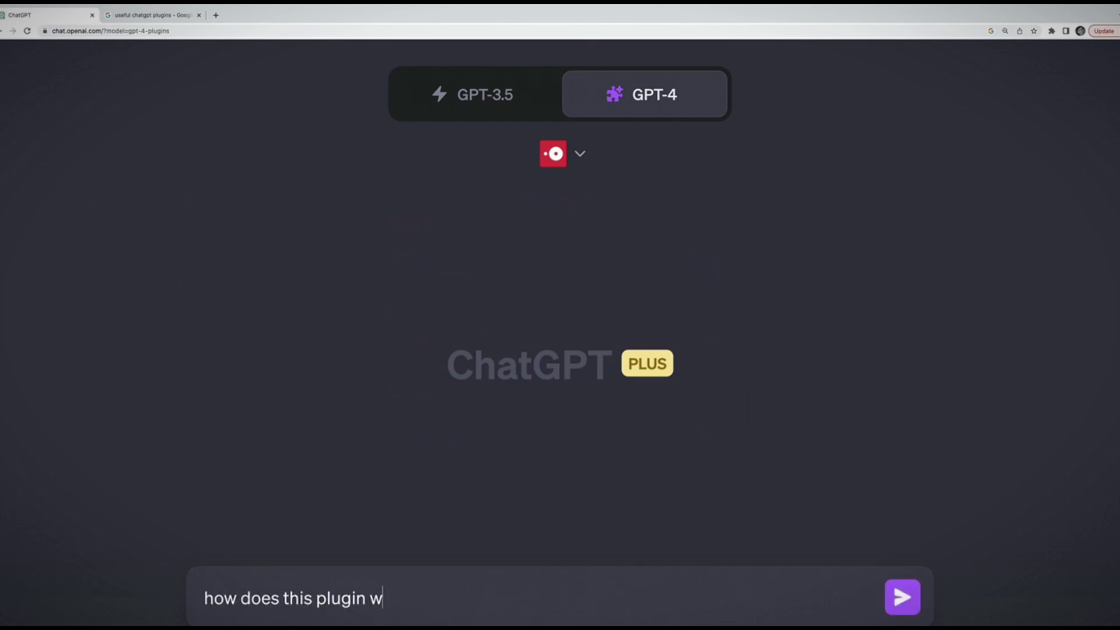
text(ork?)
key(Return)
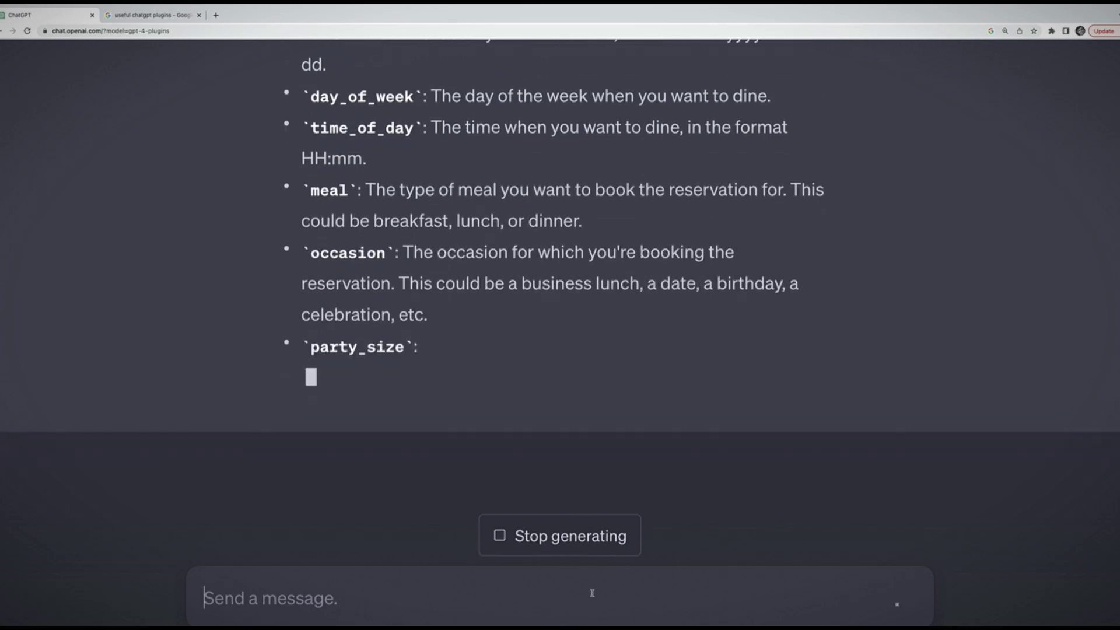
Send 'I need a reservation for 8 people in NYC on Aggust 17th' to OpenTable.
text(I need a reservation for)
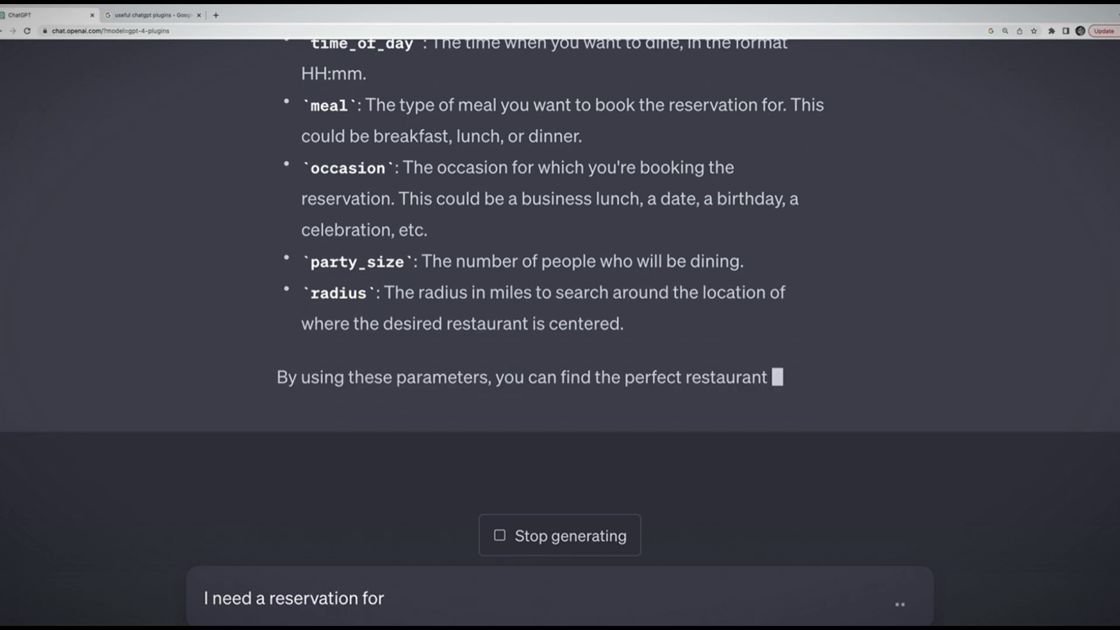
text( 8 people i)
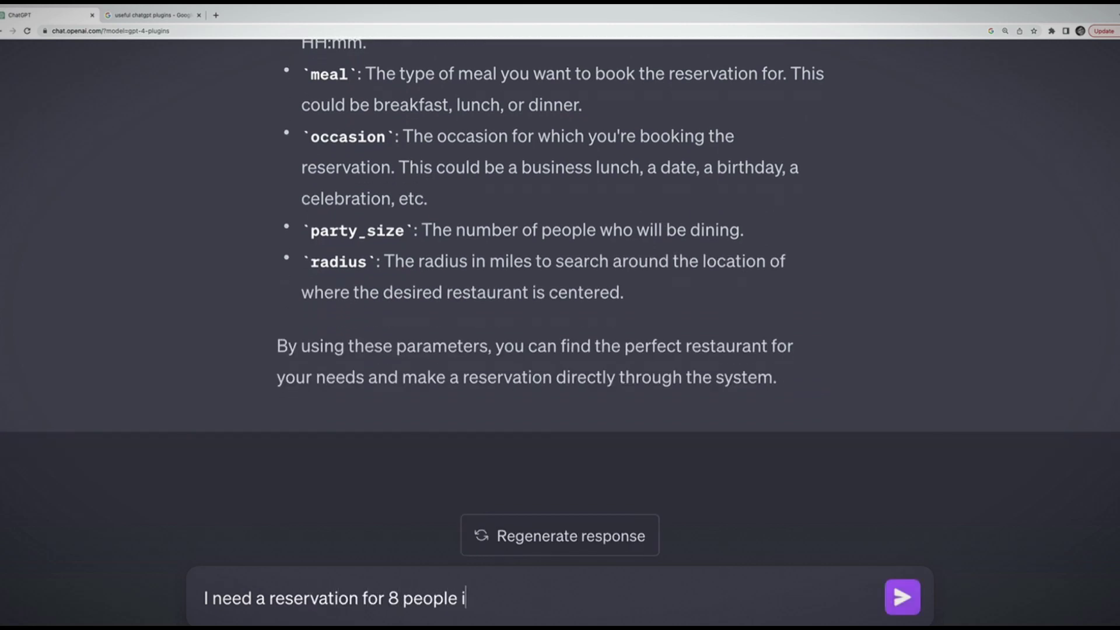
text(n NYC on )
text(Ag)
text(gus)
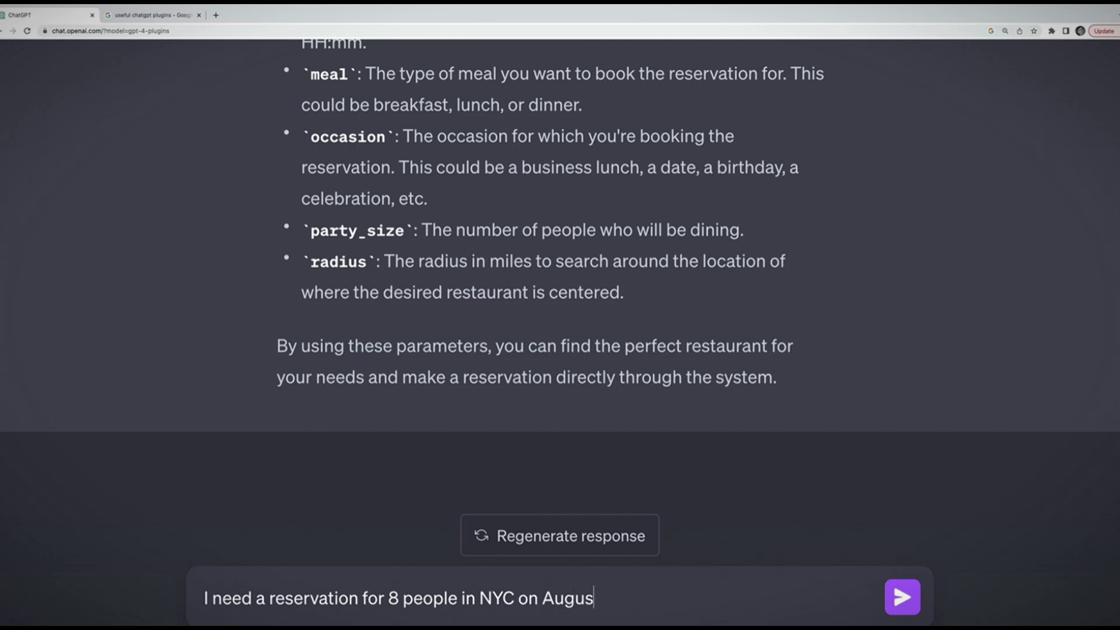
text(t 17th)
scroll(635, 401, up, 4)
scroll(503, 226, down, 5)
key(Return)
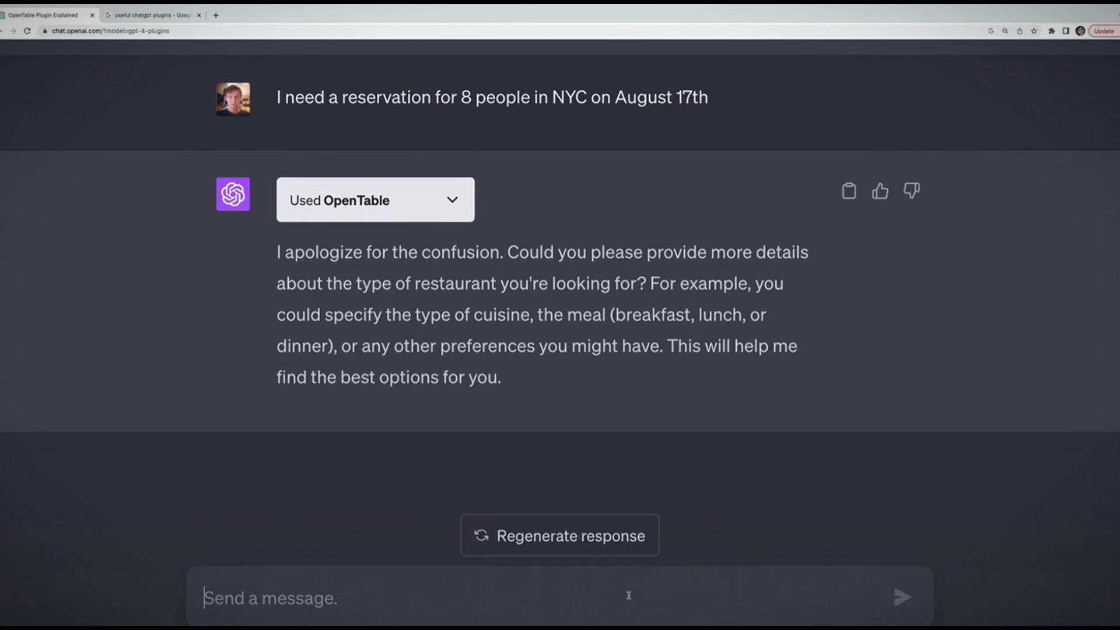
Ask ChatGPT with the OpenTable plugin: 'we want a very fancy restaurant'.
text(a)
key(BackSpace)
text(we want a very fancy)
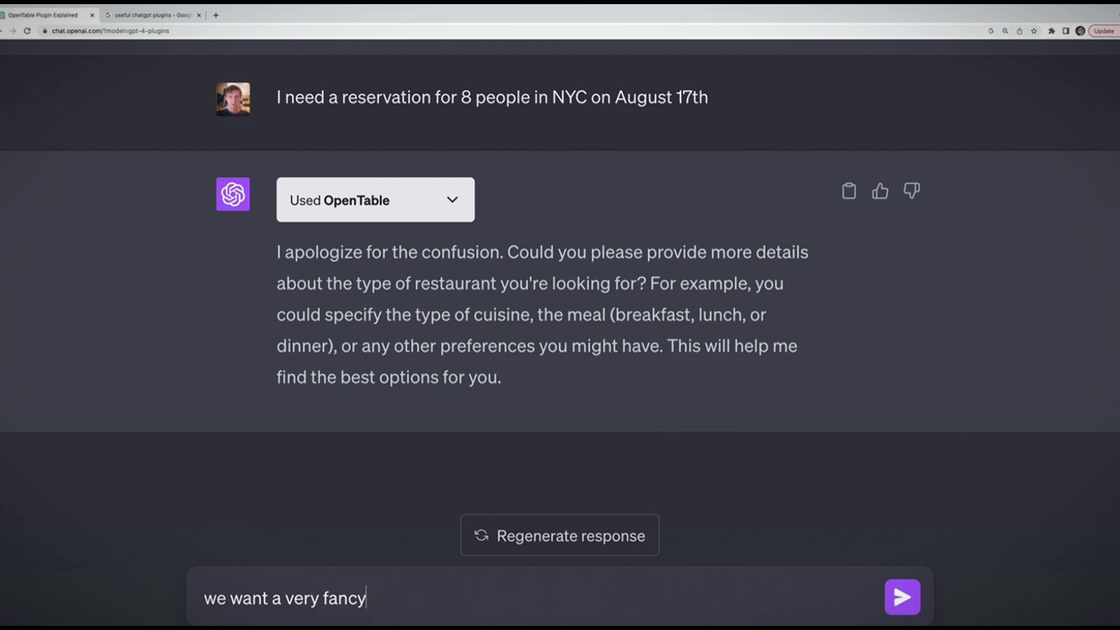
text( restaurant)
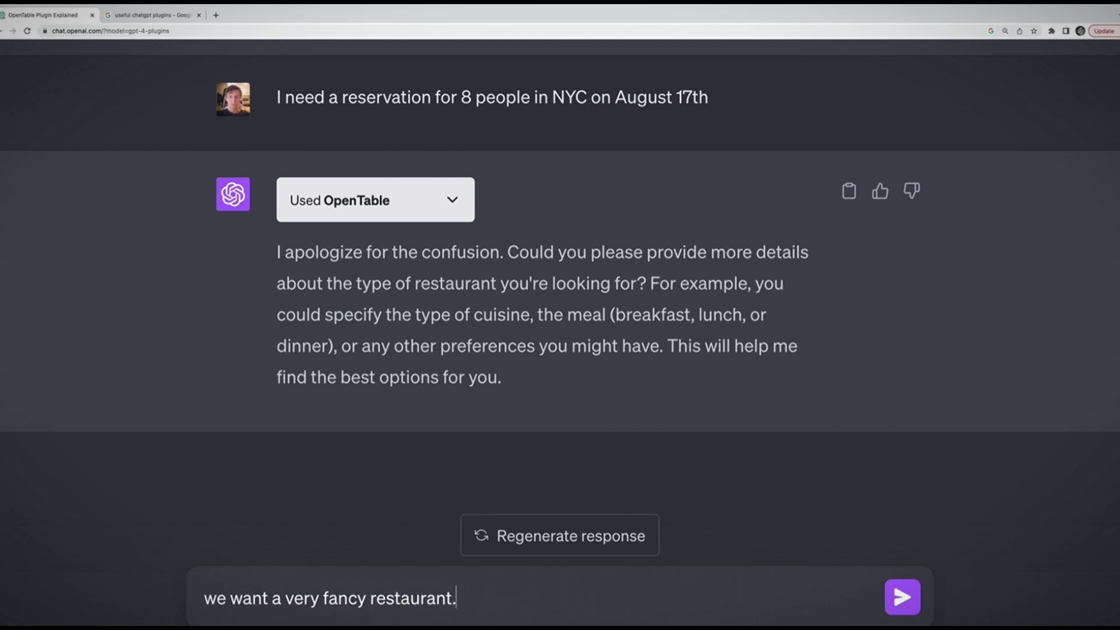
key(Return)
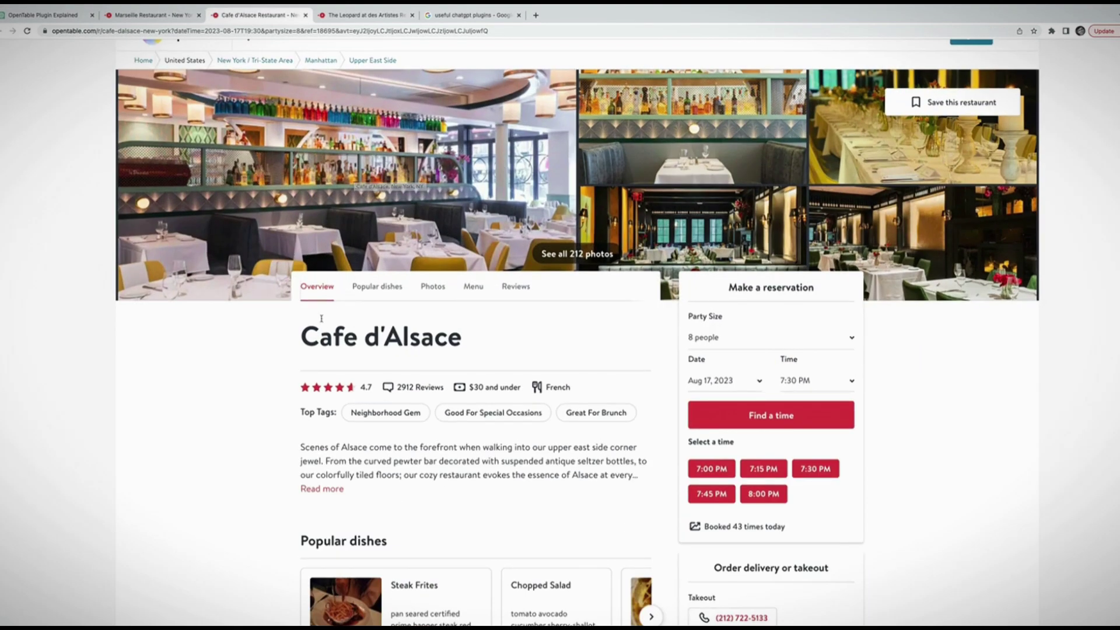
Review Cafe d'Alsace's 8-person Aug 17 reservation times, then return to ChatGPT's restaurant list.
click(44, 14)
click(264, 16)
scroll(492, 378, up, 5)
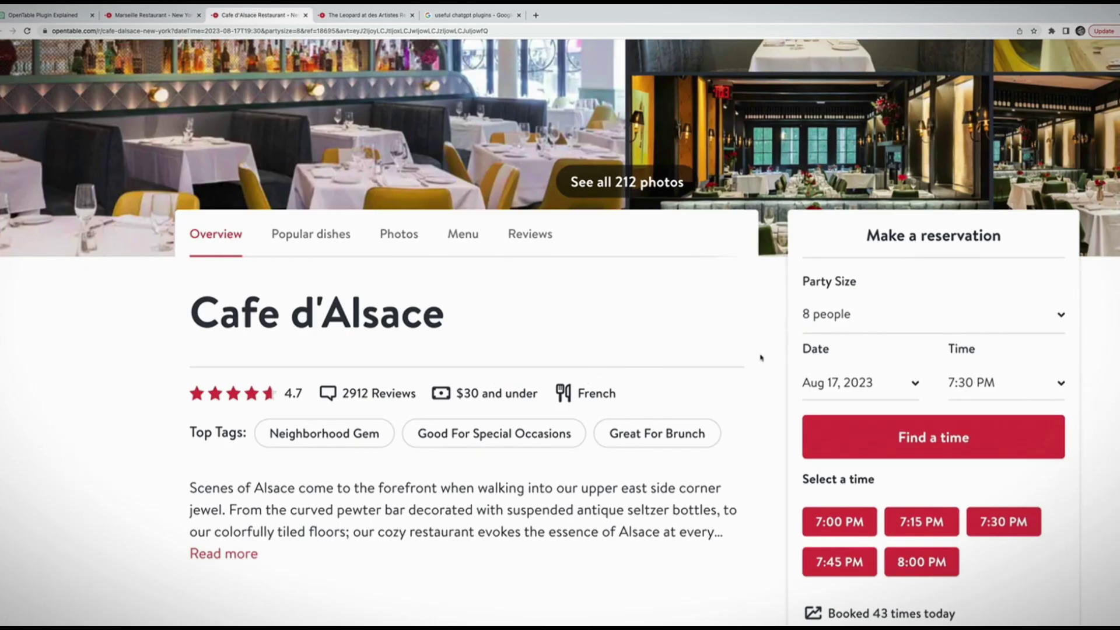
scroll(761, 346, right, 5)
scroll(761, 345, down, 2)
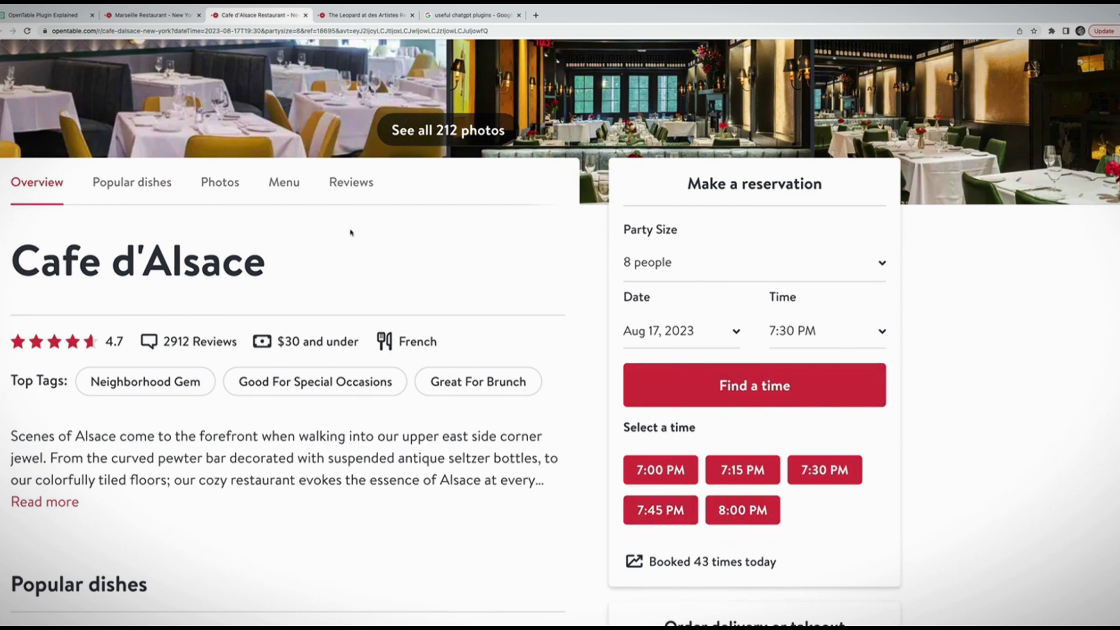
click(51, 14)
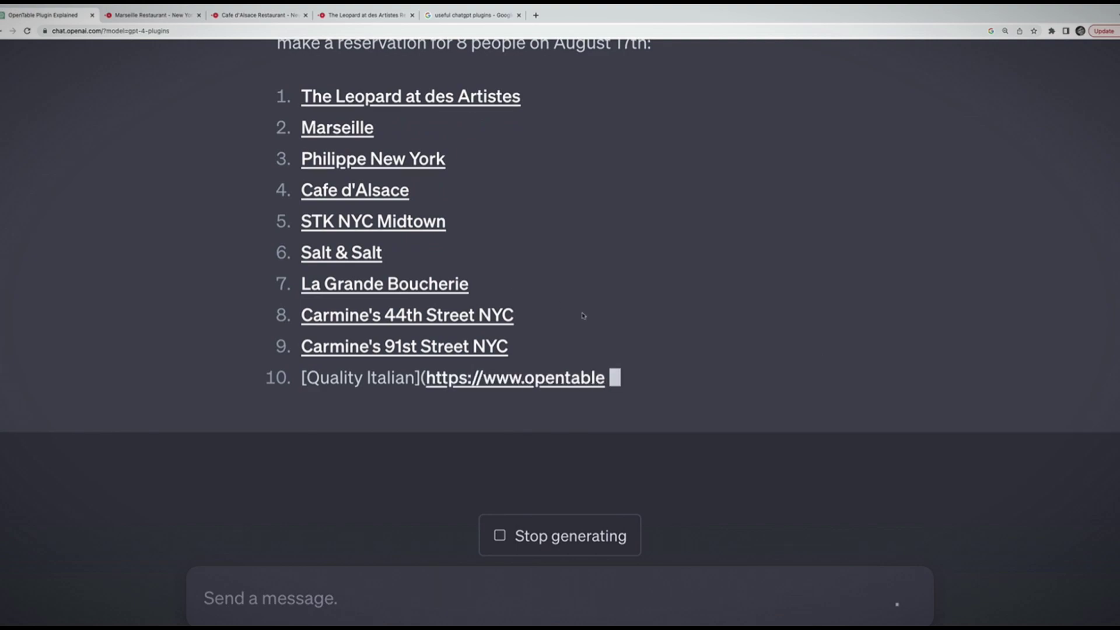
Scroll up through the fancy-restaurant conversation.
scroll(582, 313, up, 7)
scroll(629, 270, up, 15)
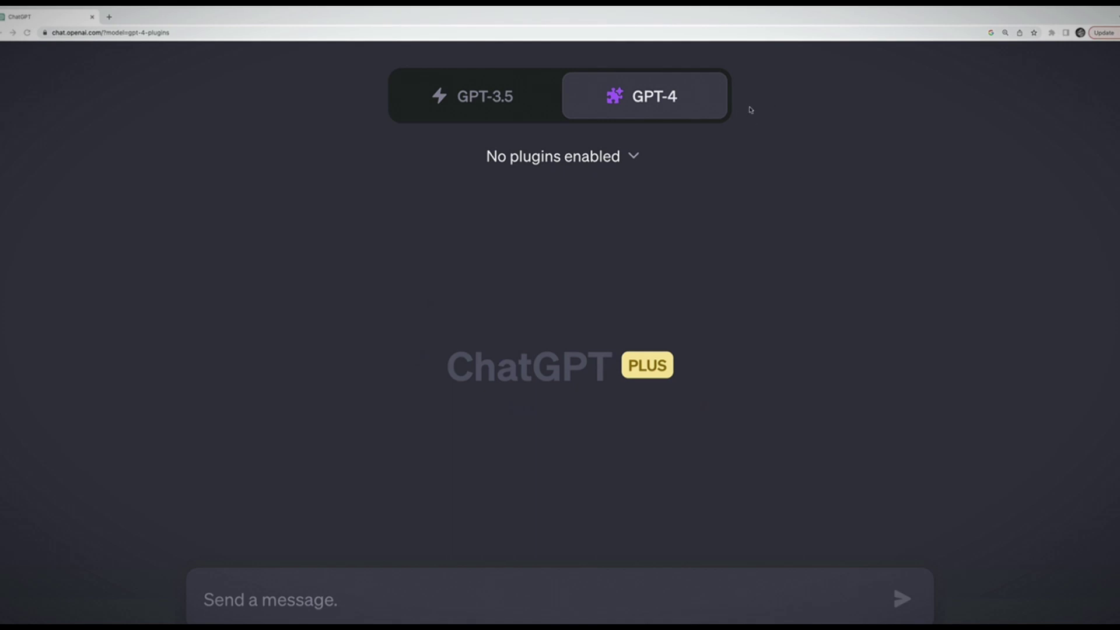
Open the Plugin store, go to page 2, and install the Noteable plugin.
mouse_move(670, 95)
click(612, 156)
scroll(598, 358, down, 5)
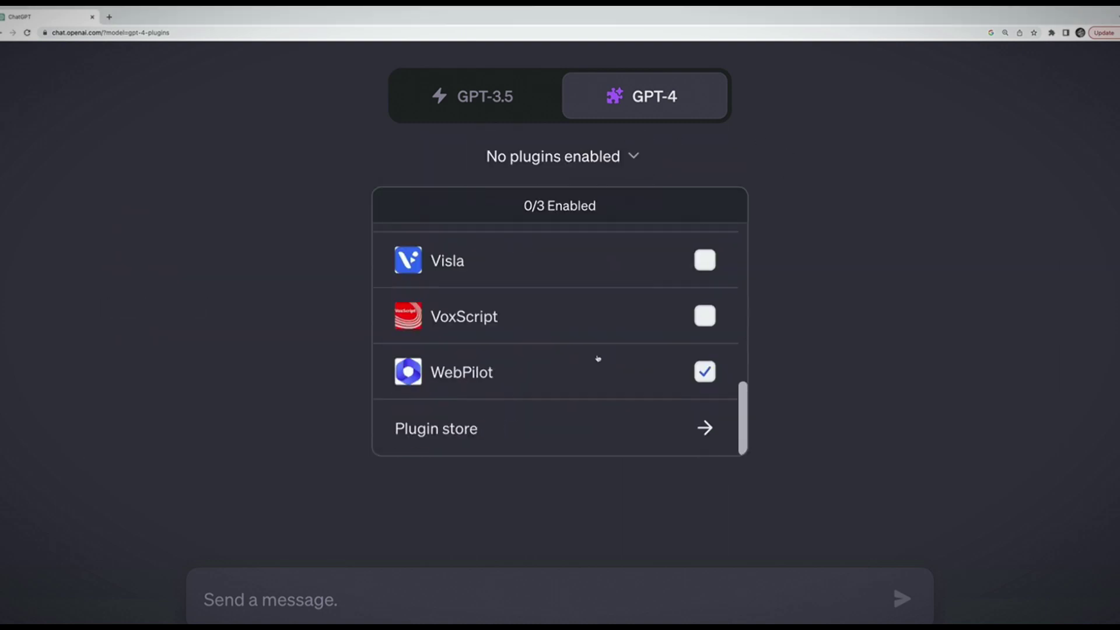
click(519, 437)
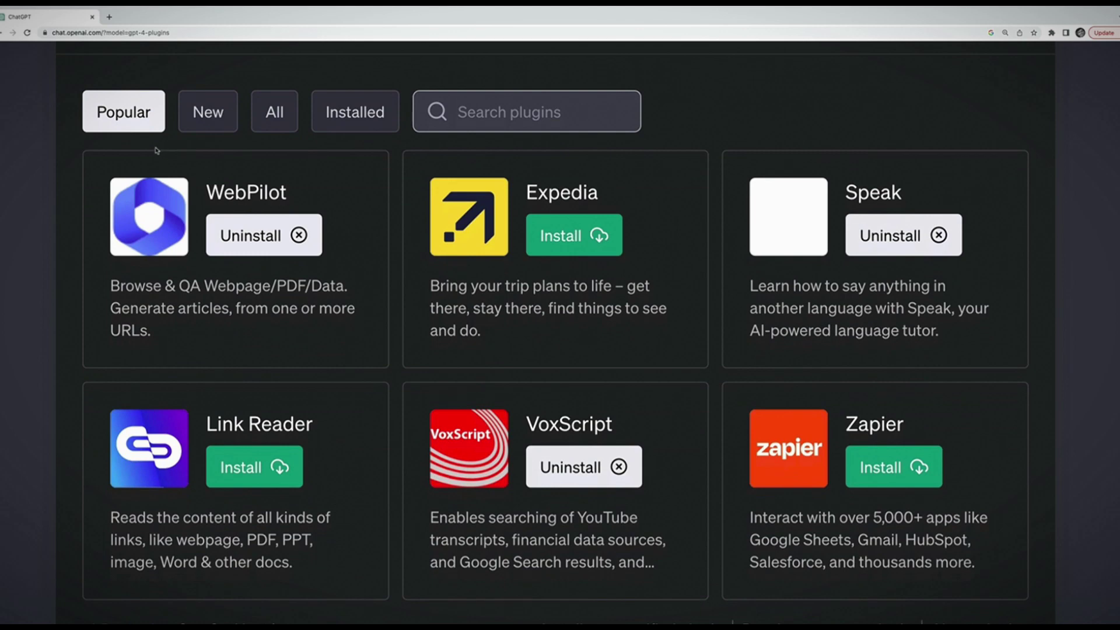
scroll(334, 328, down, 1)
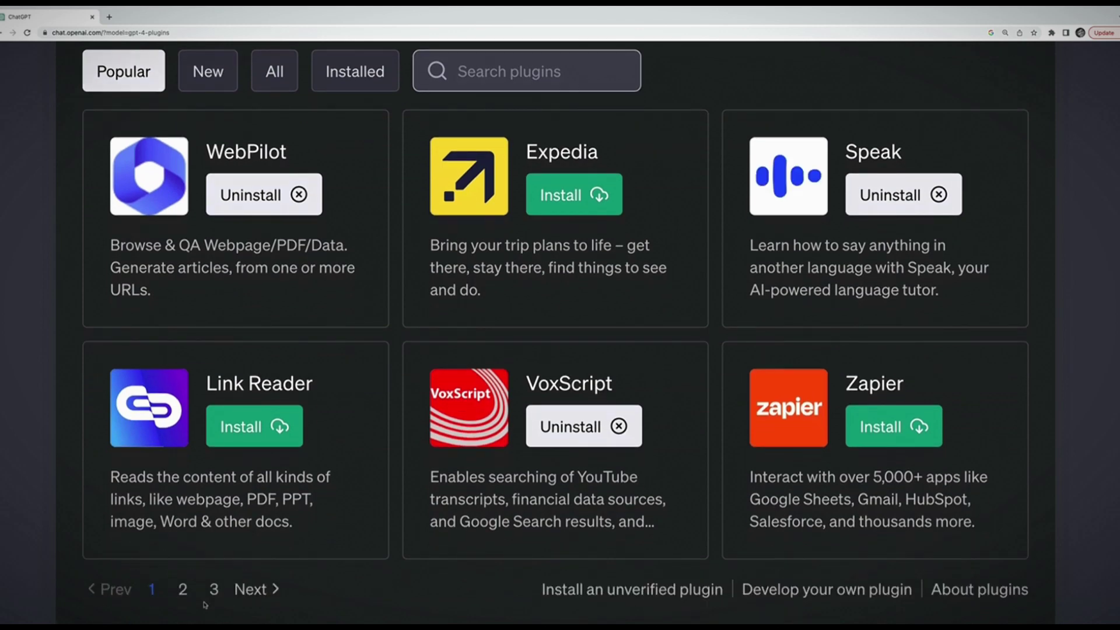
click(184, 590)
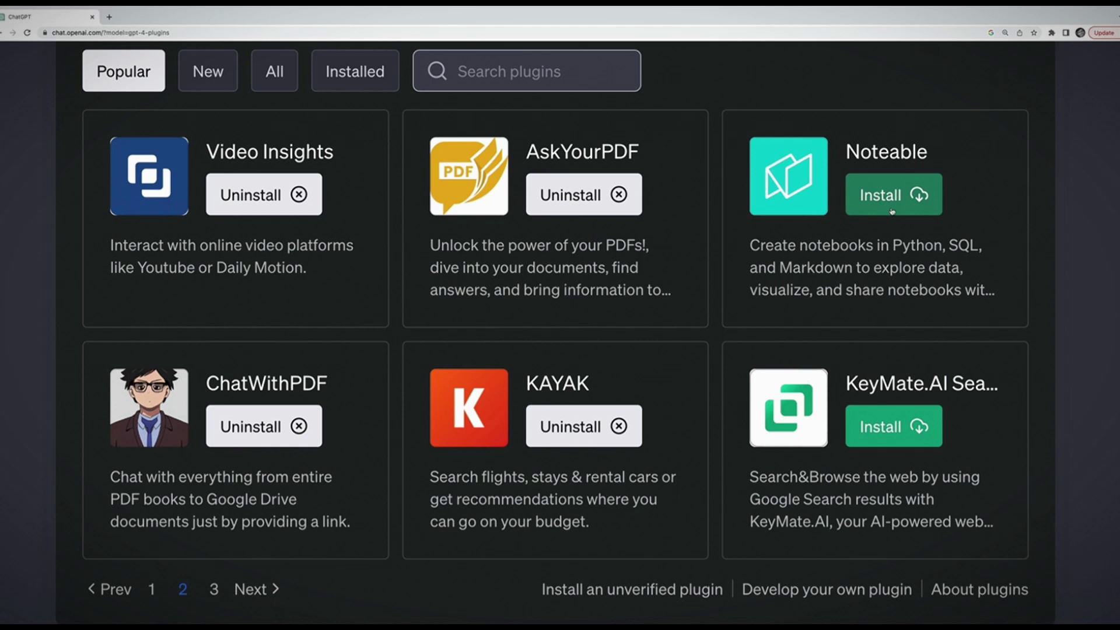
click(892, 199)
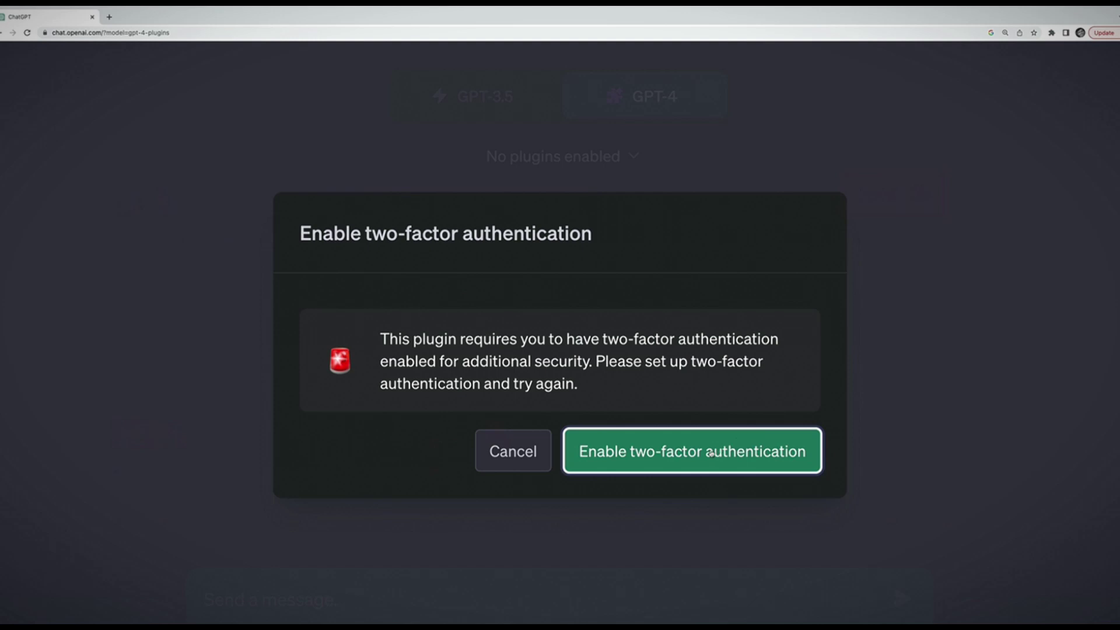
Start two-factor authentication setup and enter the authenticator app's one-time code.
click(711, 453)
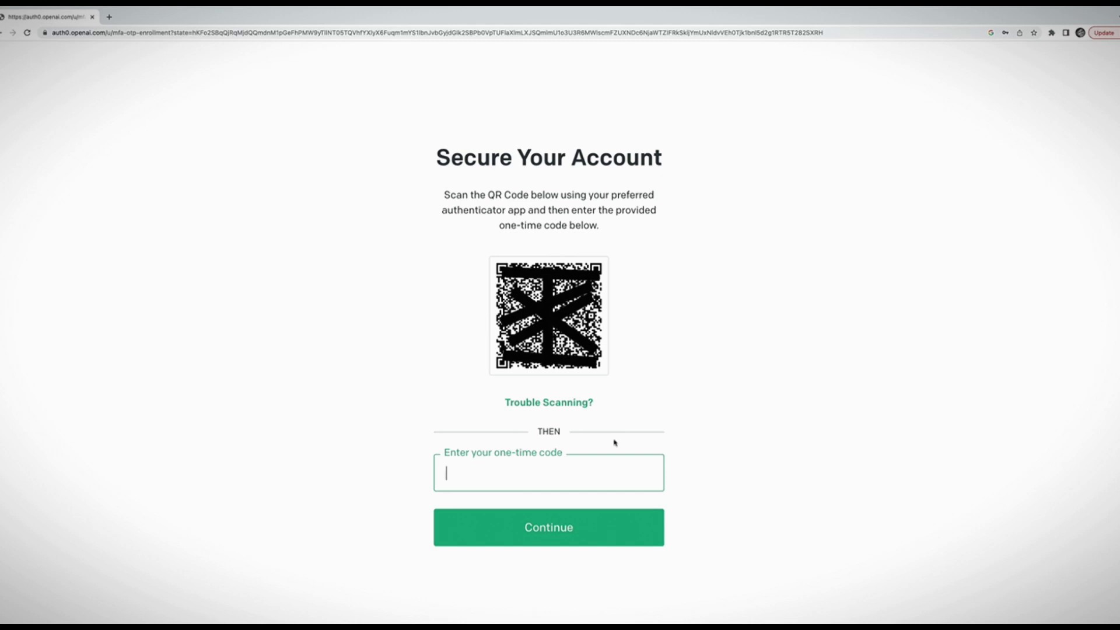
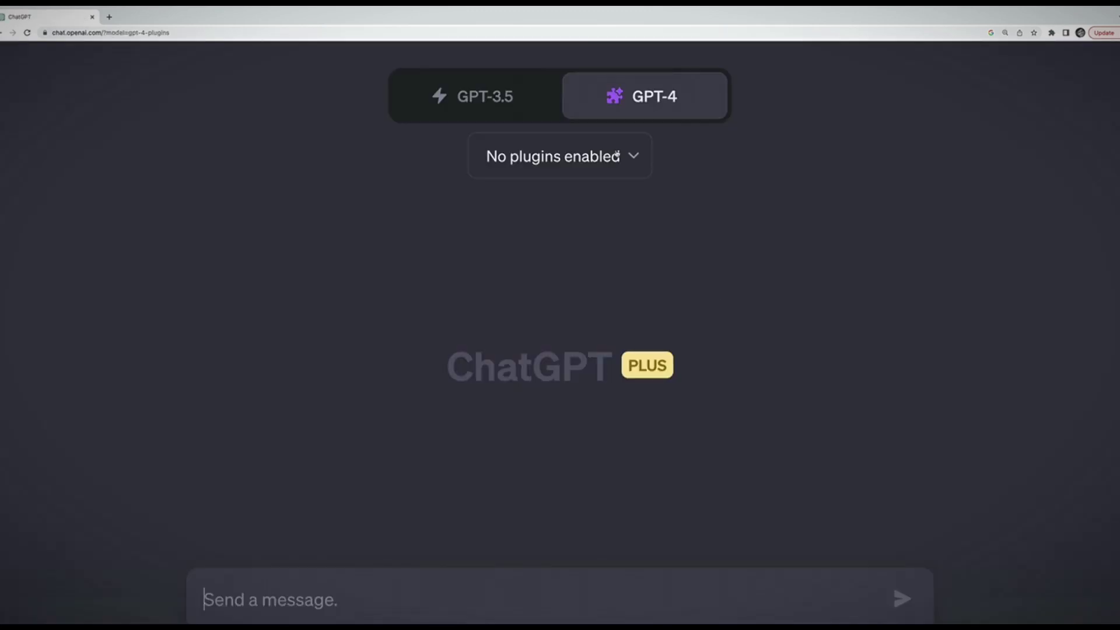
Enable the ChatWithVideo, WebPilot and OpenTable plugins.
click(616, 167)
click(613, 293)
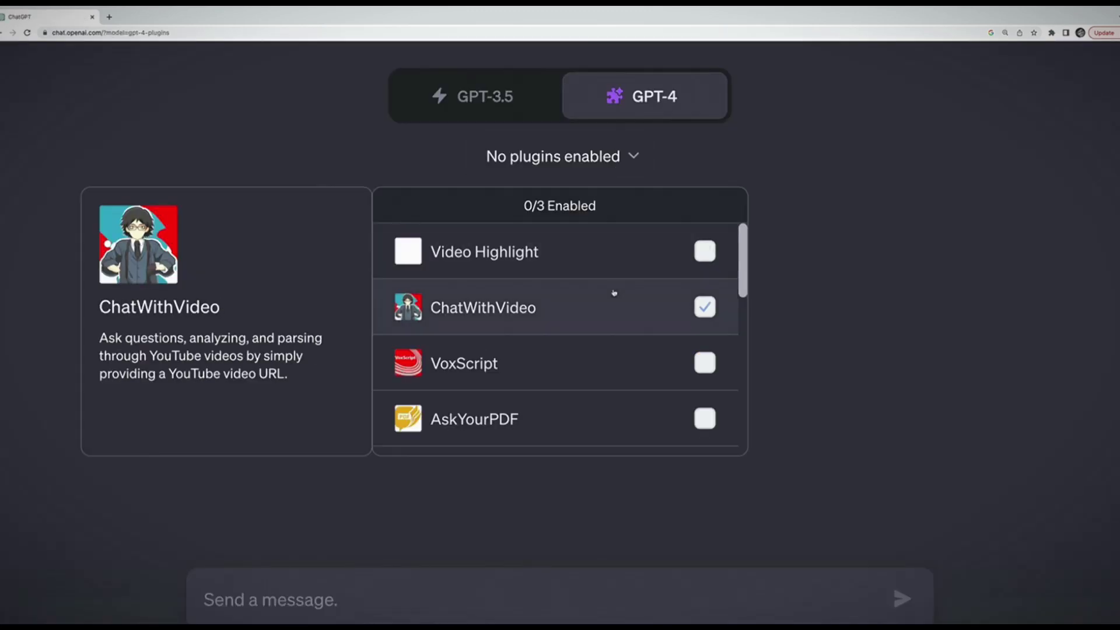
scroll(615, 292, down, 5)
click(615, 328)
scroll(615, 330, down, 5)
click(609, 341)
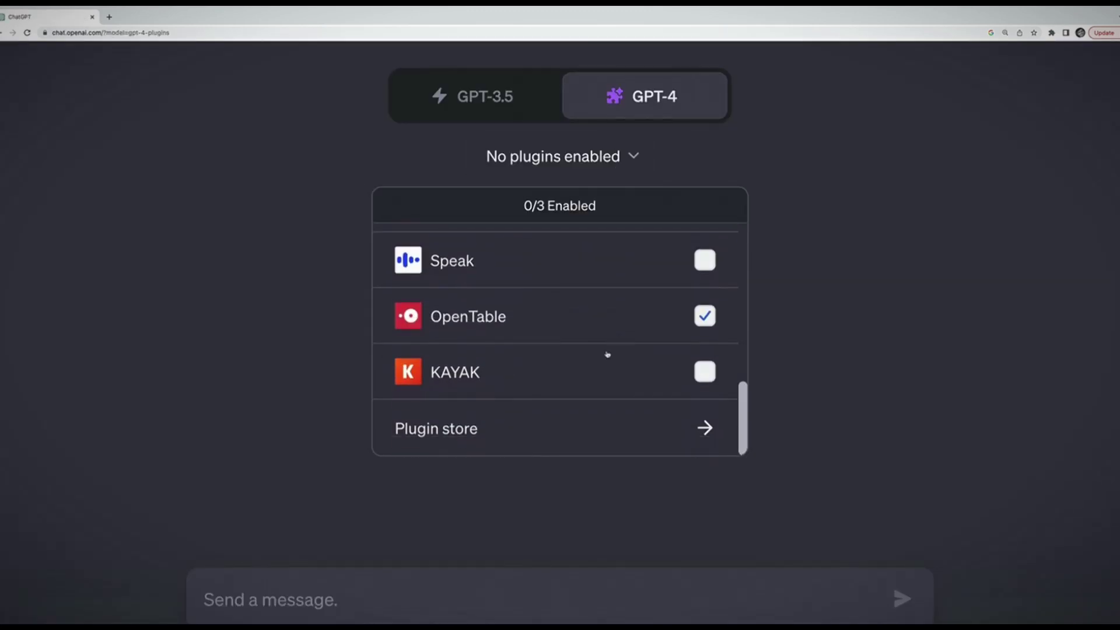
Install Noteable from page 2 of the Plugin store.
click(613, 427)
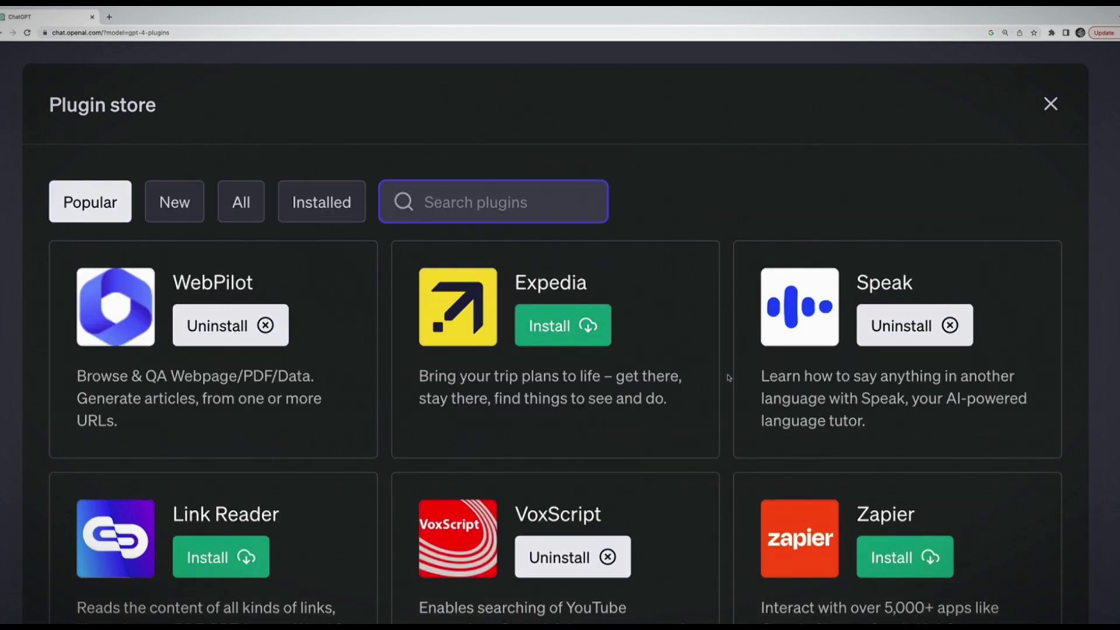
scroll(299, 512, down, 3)
click(150, 572)
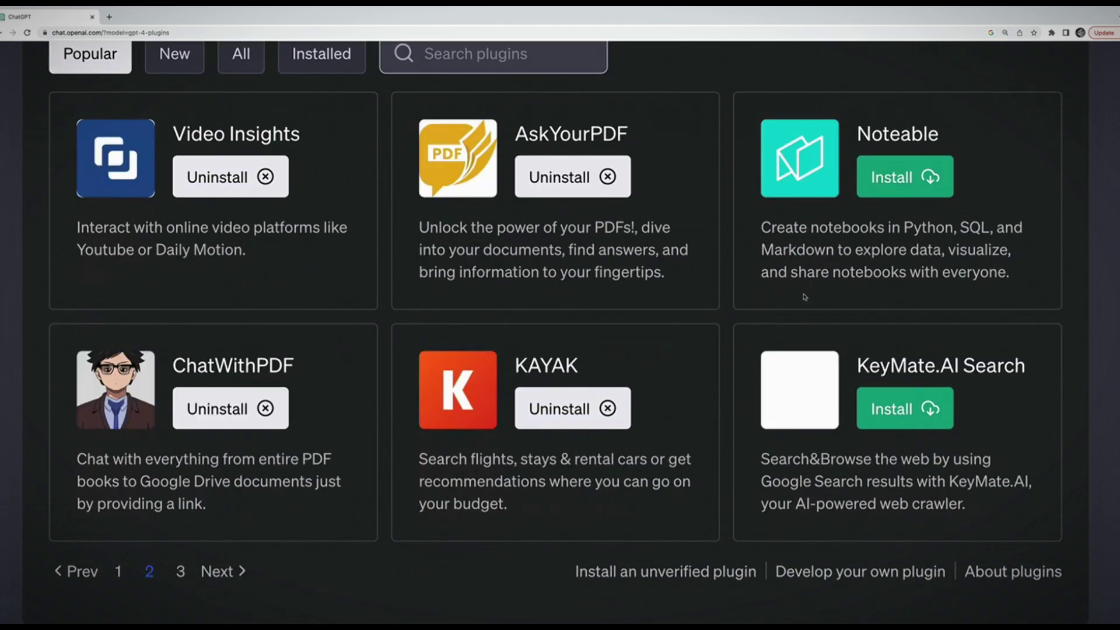
click(906, 187)
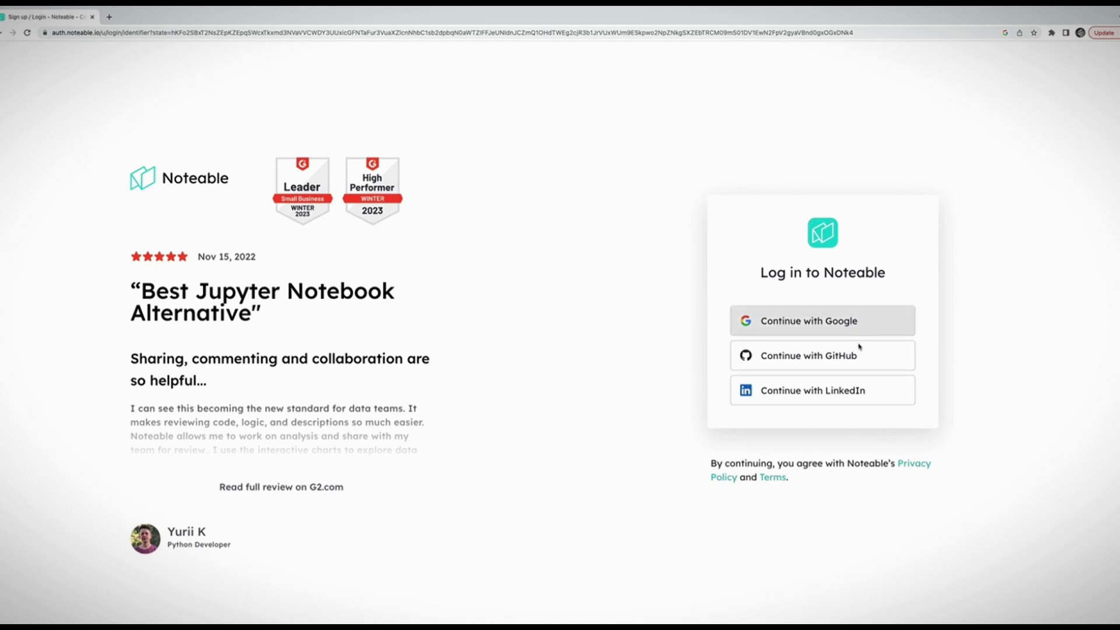
Log in to Noteable with GitHub and authorize noteable-io.
click(907, 358)
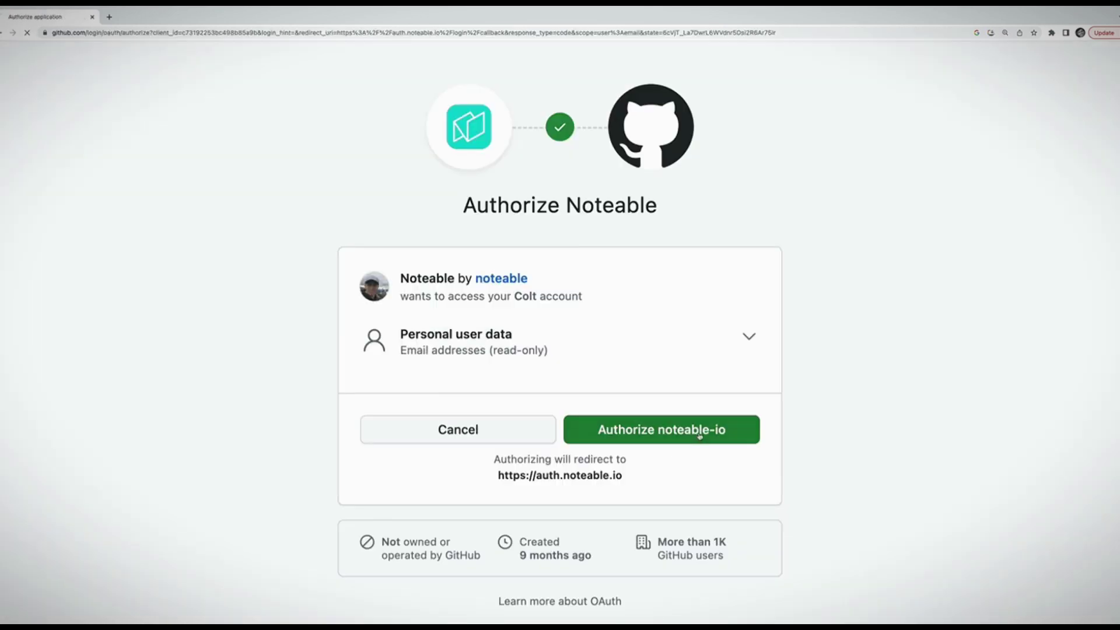
click(703, 429)
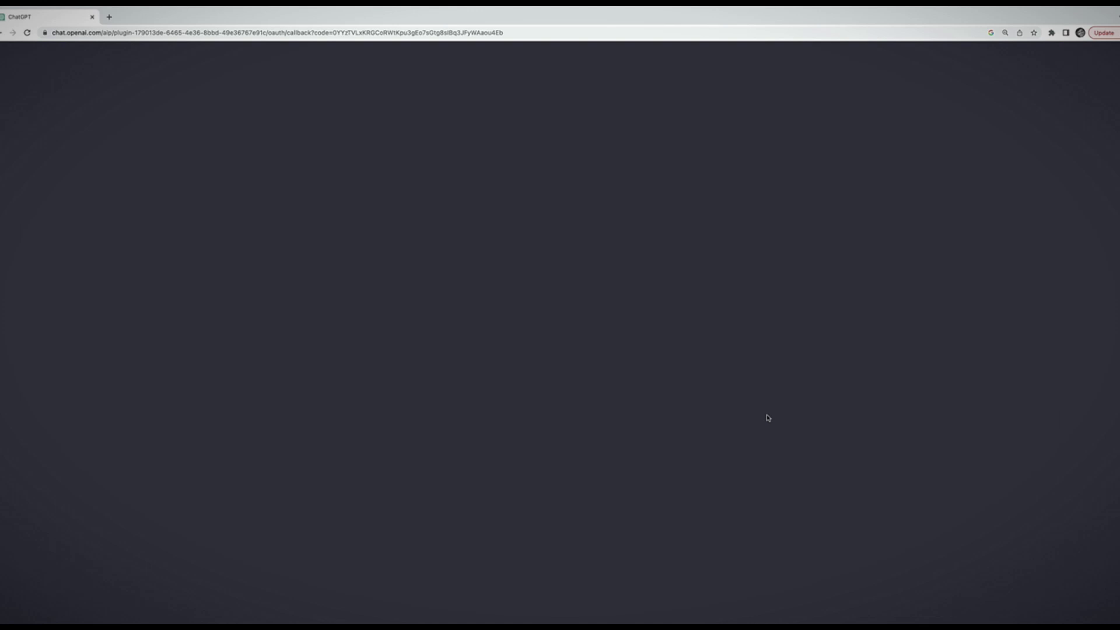
Confirm Noteable is enabled and ask 'how do I use this plugin?'.
click(562, 198)
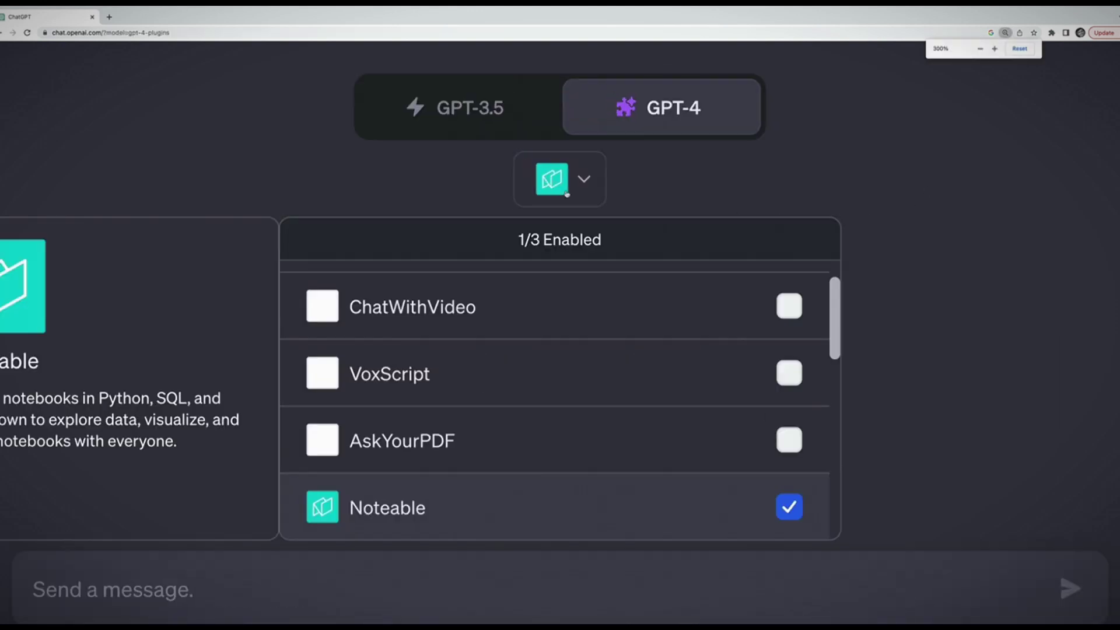
click(805, 597)
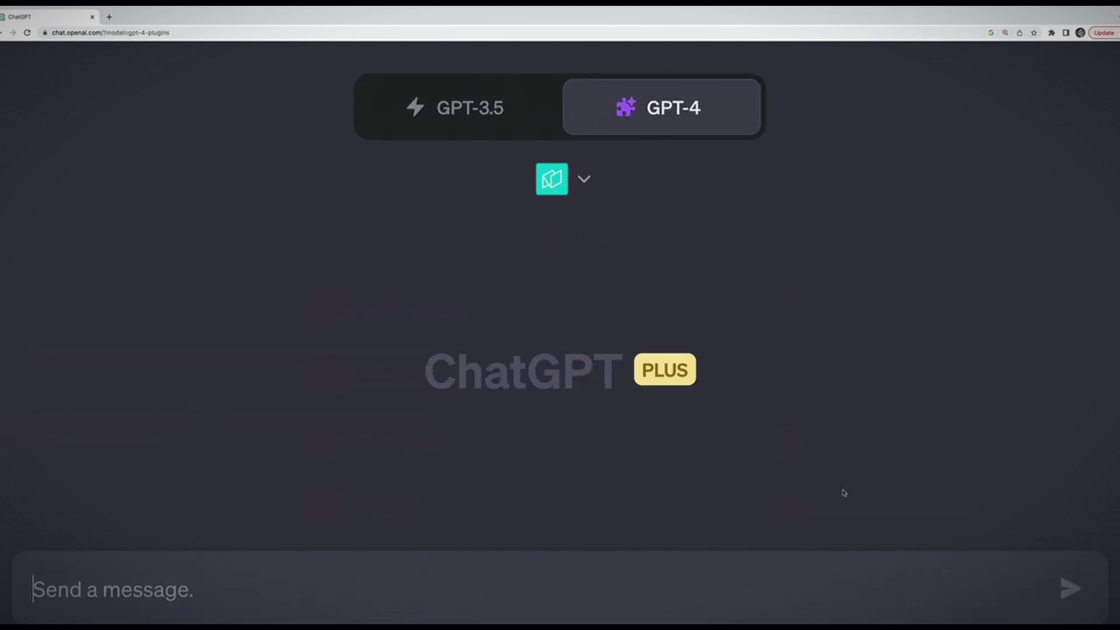
text(how do I use this plu)
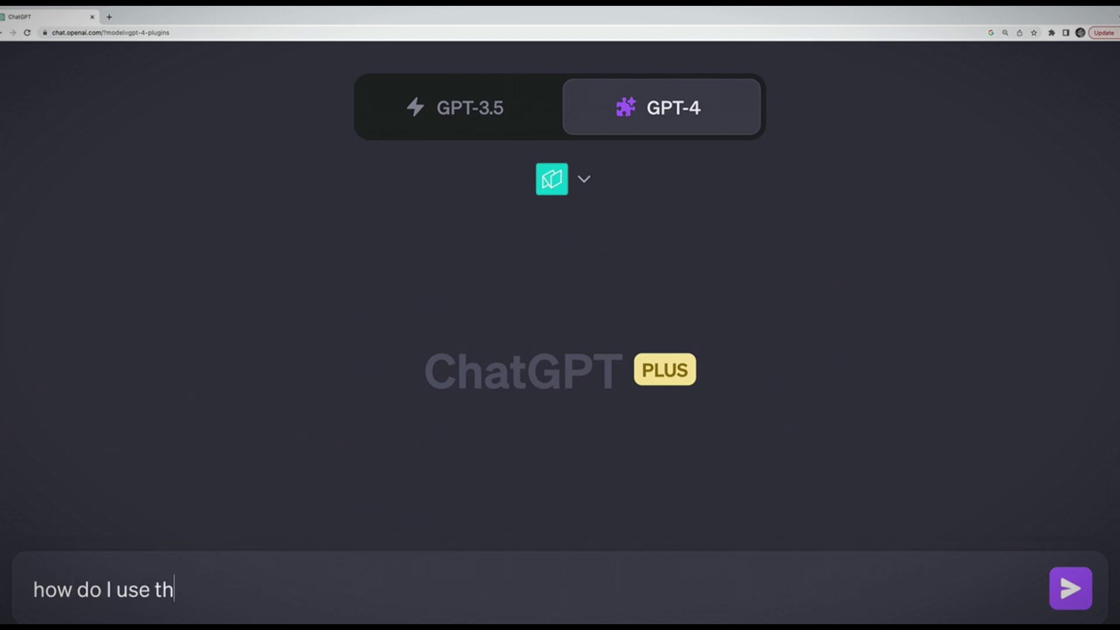
text(gin?)
key(Return)
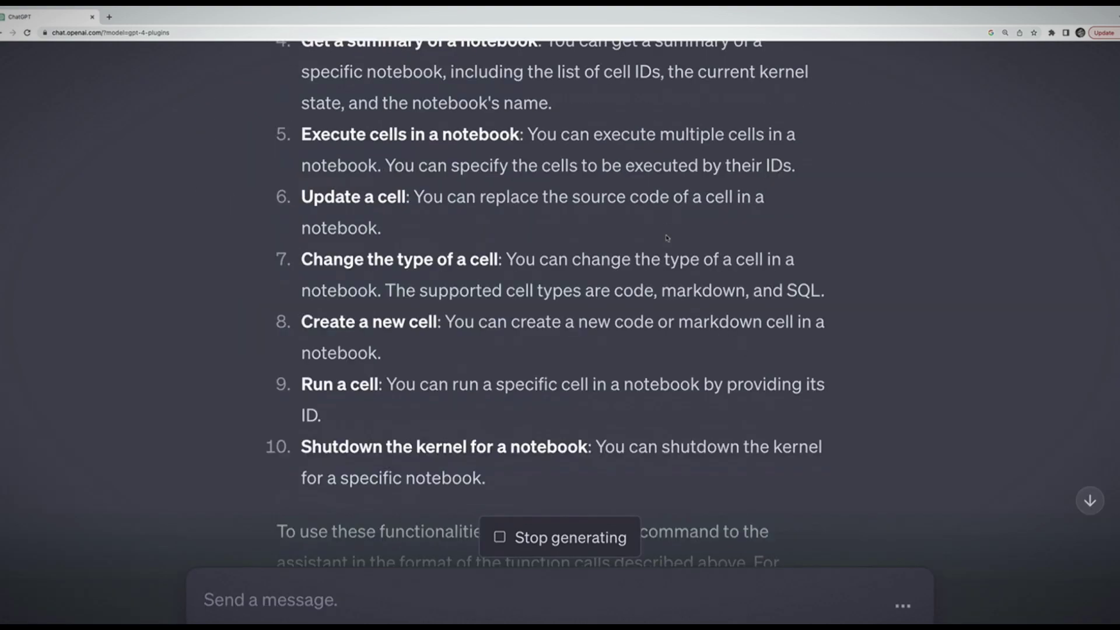
Scroll back through the reply and highlight the first listed Noteable feature.
scroll(667, 234, up, 4)
scroll(667, 234, up, 3)
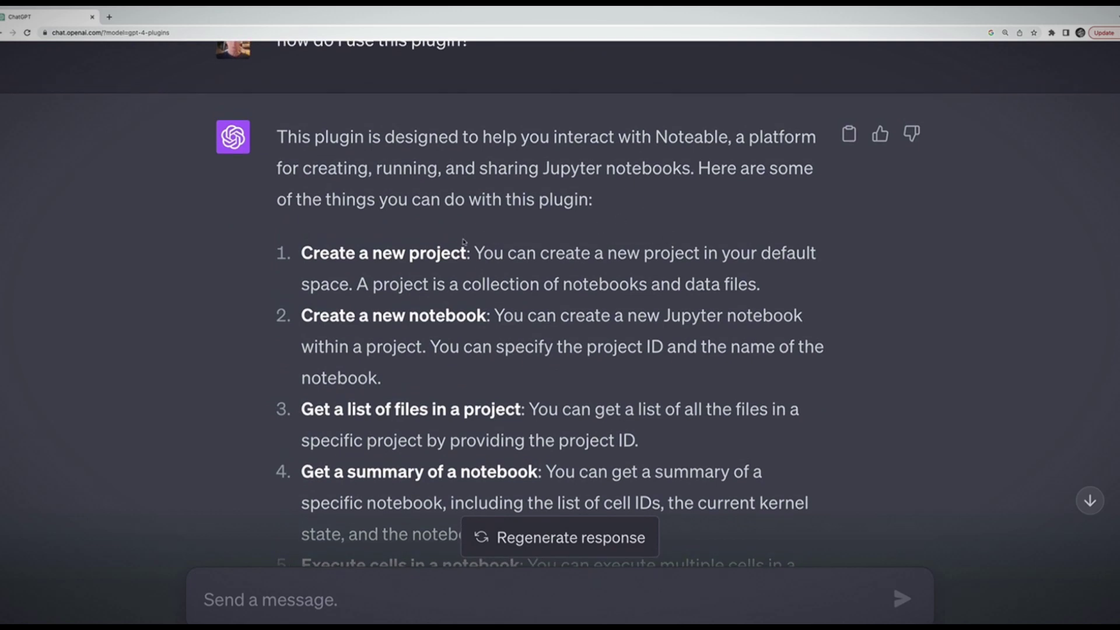
drag(469, 252, 653, 254)
click(592, 310)
scroll(592, 310, down, 1)
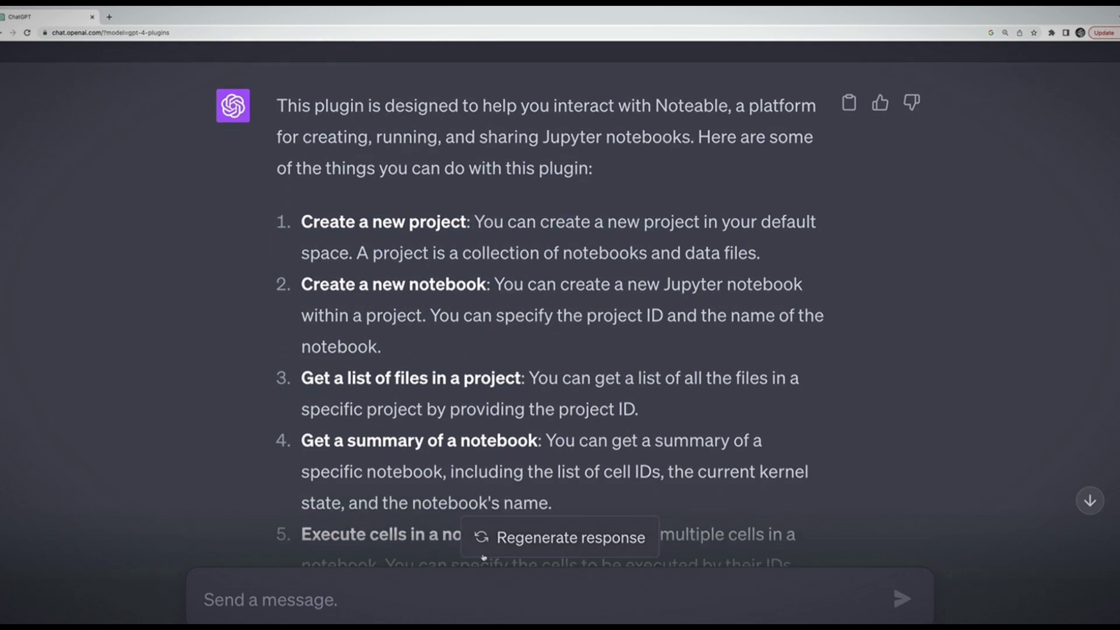
Ask ChatGPT to 'create a new notebook'.
click(495, 598)
text(create a new noteboo)
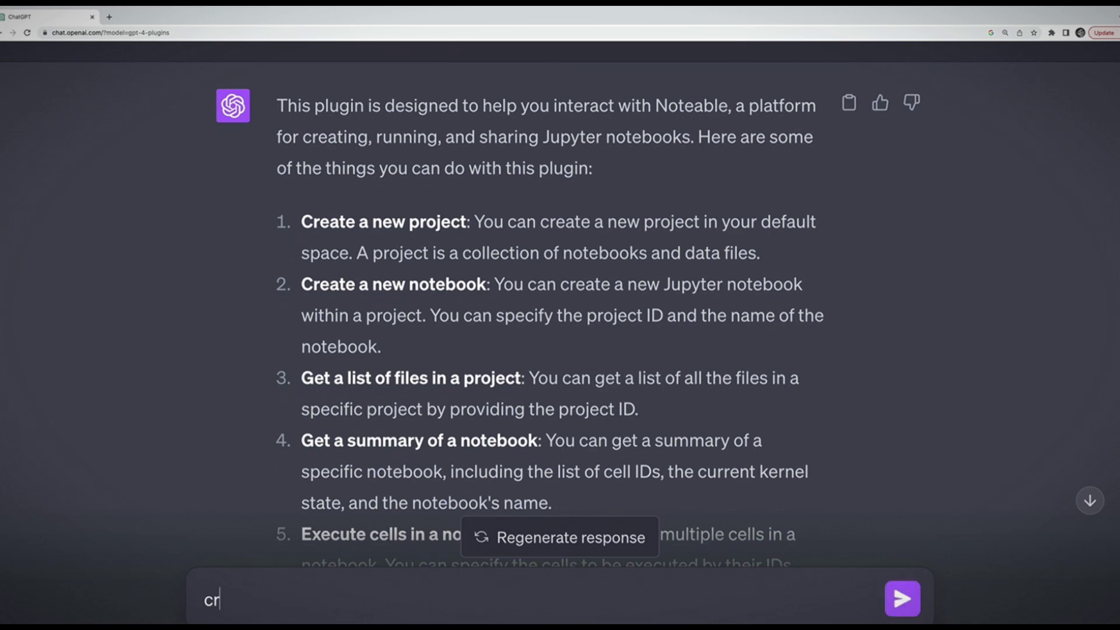
text(k)
key(Return)
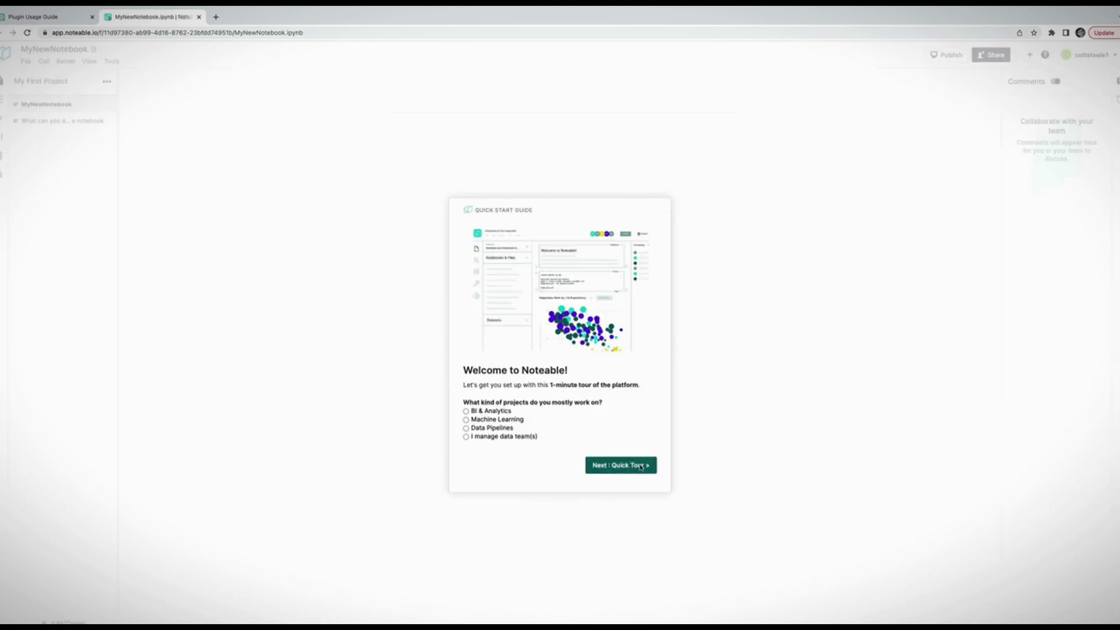
Step through Noteable's Quick Start tour to reach MyNewNotebook's empty Python cell.
click(641, 466)
click(605, 490)
click(614, 401)
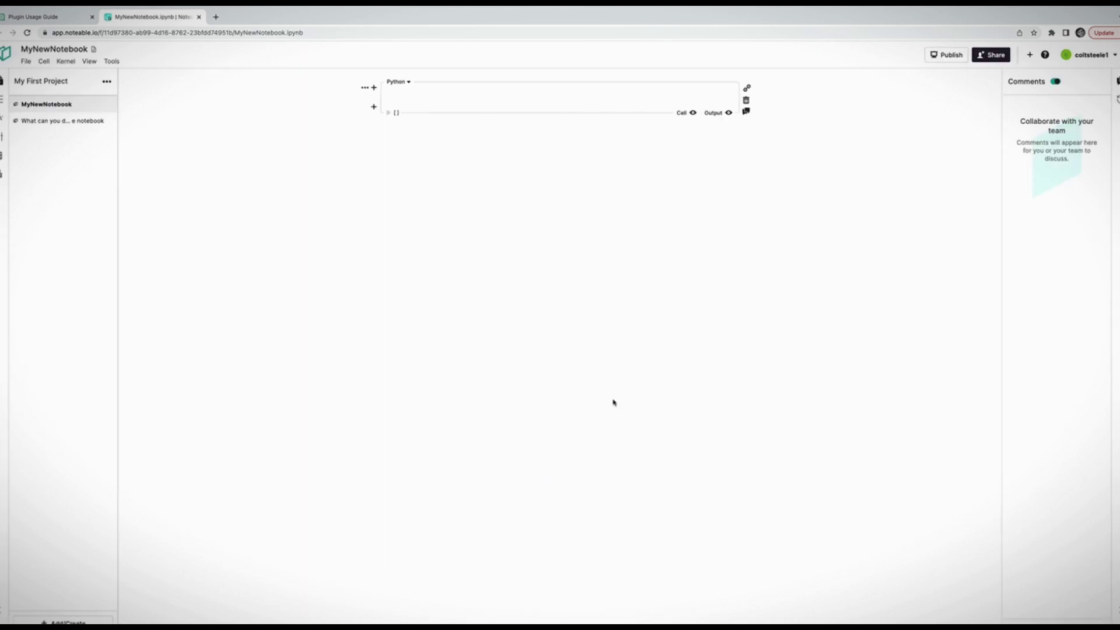
click(546, 323)
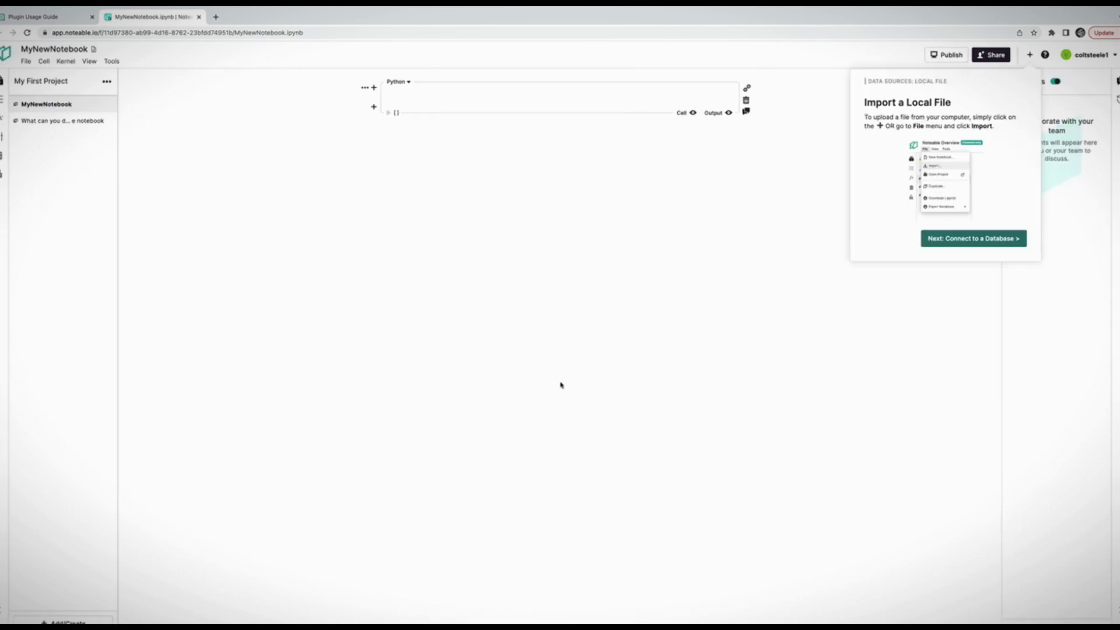
scroll(491, 192, up, 5)
scroll(492, 192, up, 2)
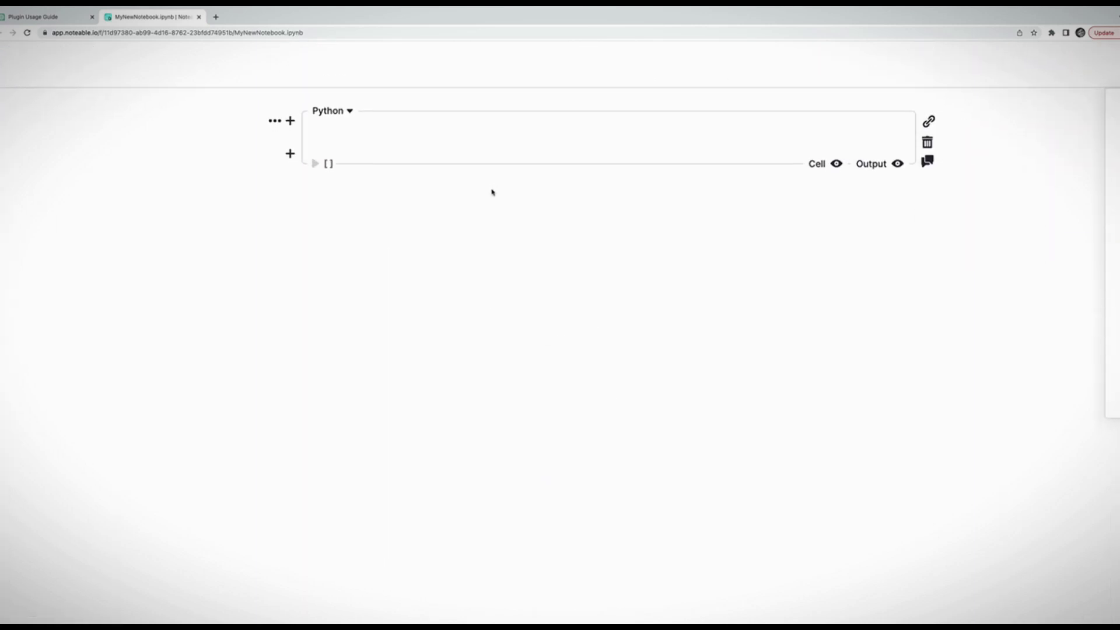